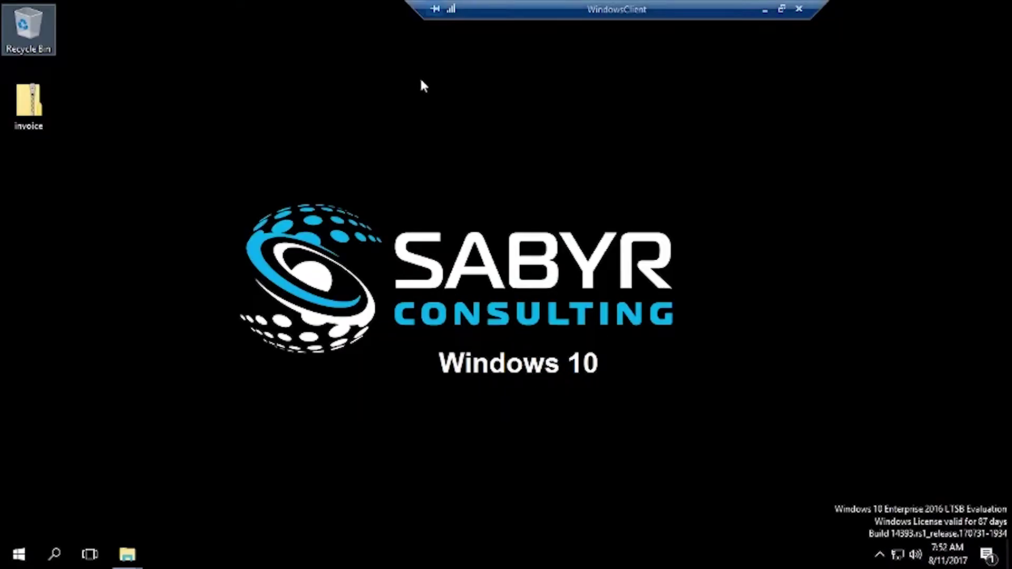
# - Move the remote session bar aside and run Extract All on the desktop's invoice zip
pyautogui.moveTo(571, 12); pyautogui.dragTo(447, 11)
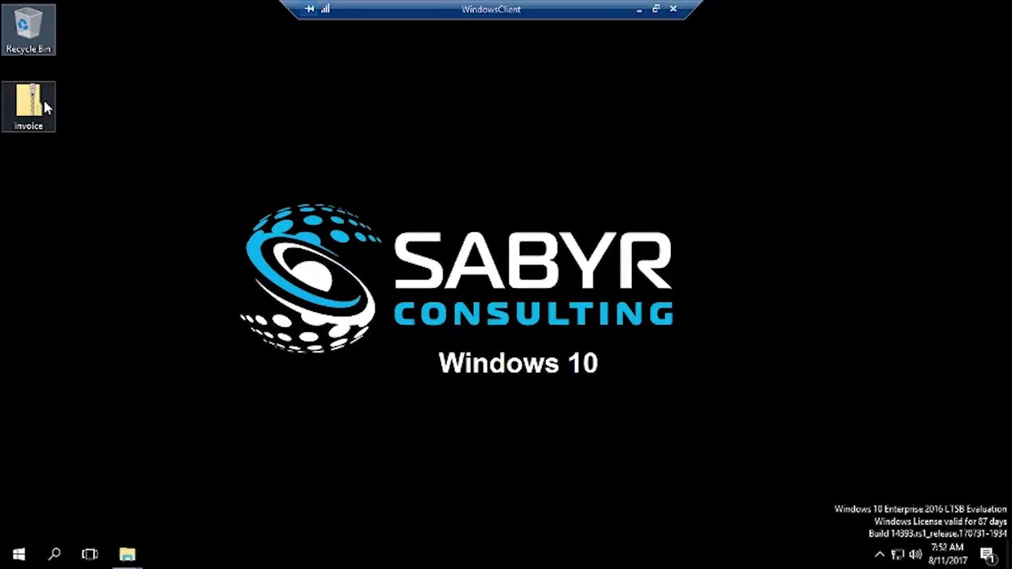
pyautogui.click(32, 105)
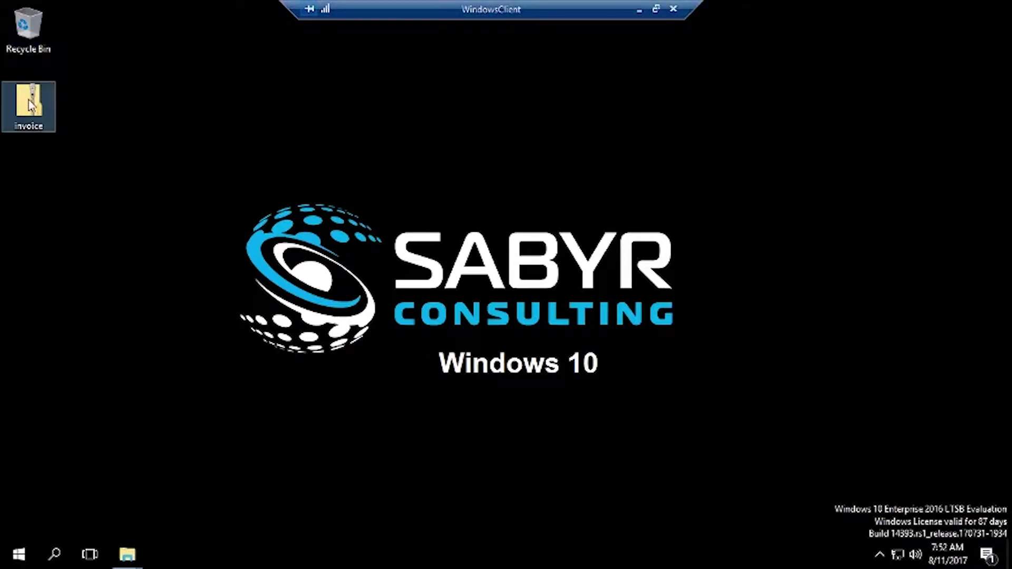
pyautogui.rightClick(30, 105)
pyautogui.click(75, 131)
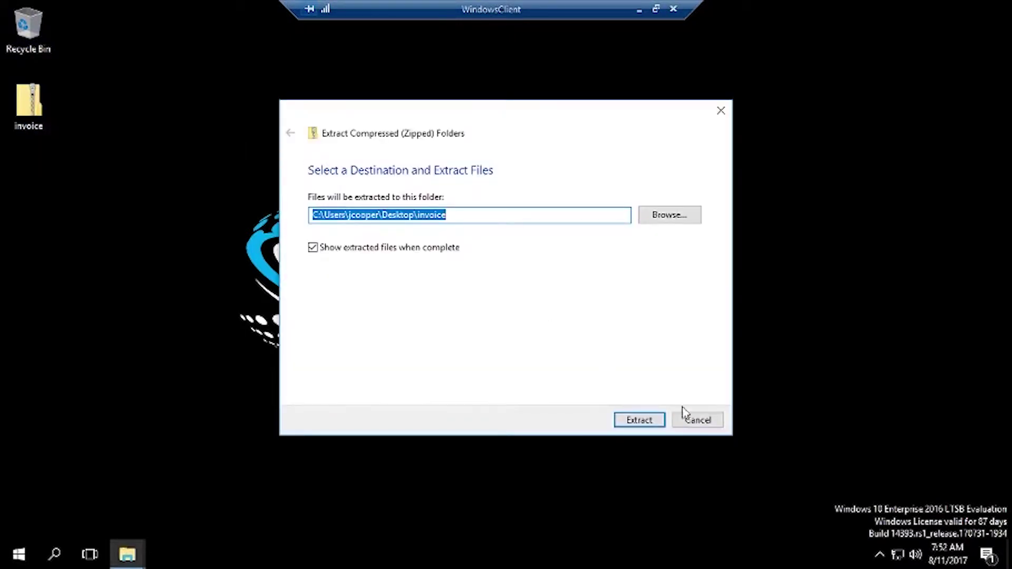
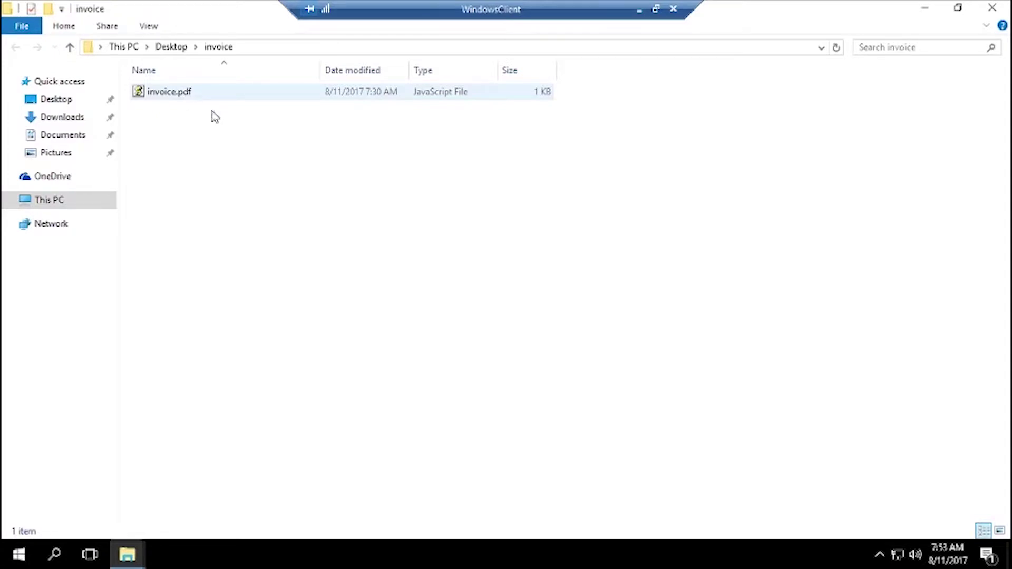
# - Show file name extensions for the invoice folder, exposing invoice.pdf as the JavaScript file invoice.pdf.js
pyautogui.click(151, 28)
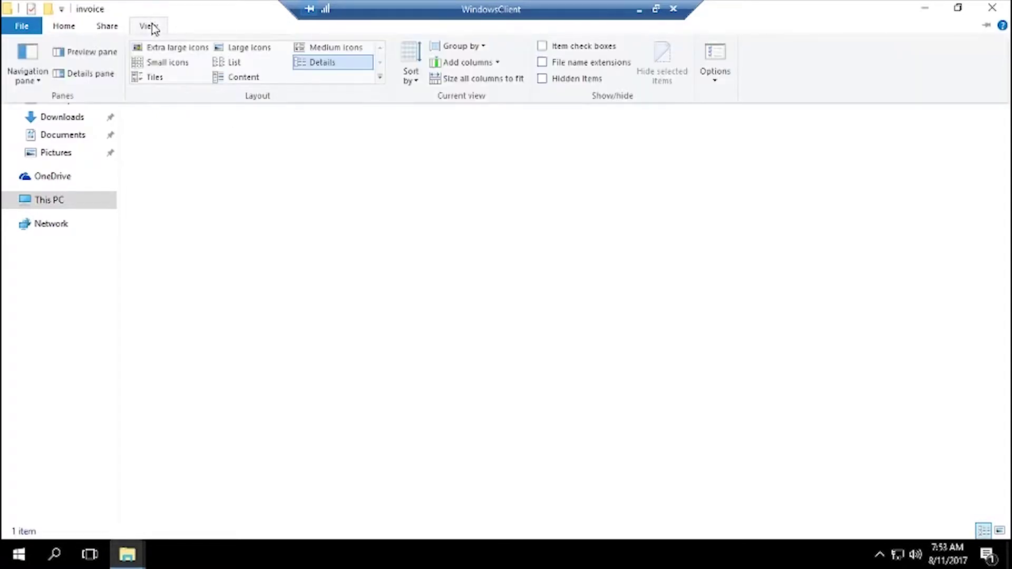
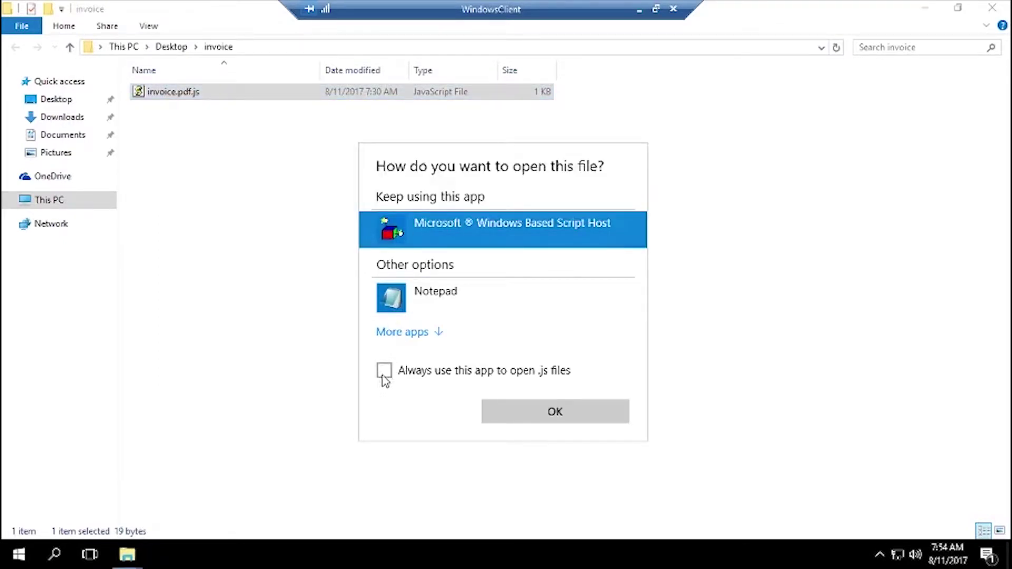
# - Choose Notepad as the default app for all .js files, including invoice.pdf.js
pyautogui.click(384, 372)
pyautogui.click(395, 304)
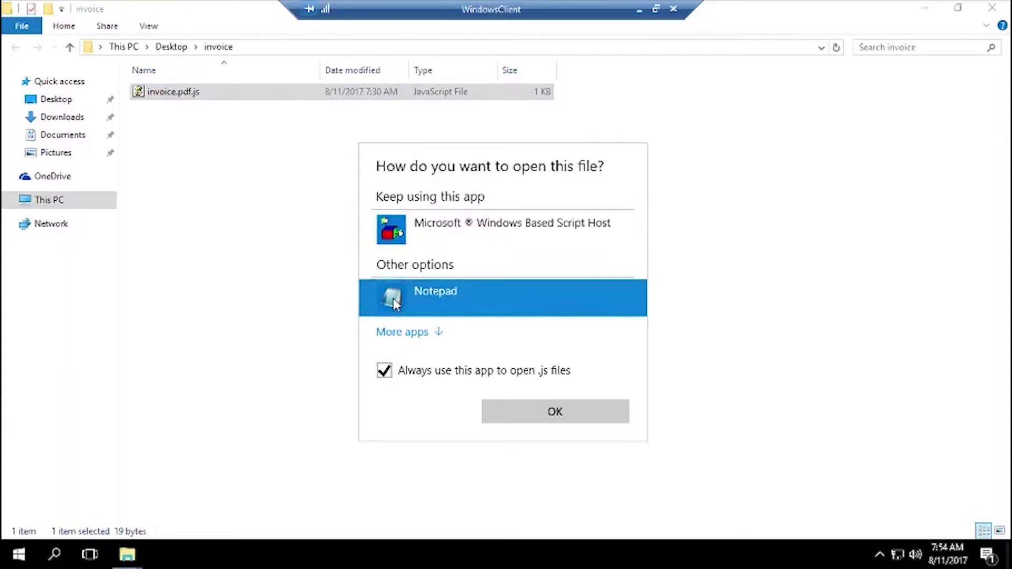
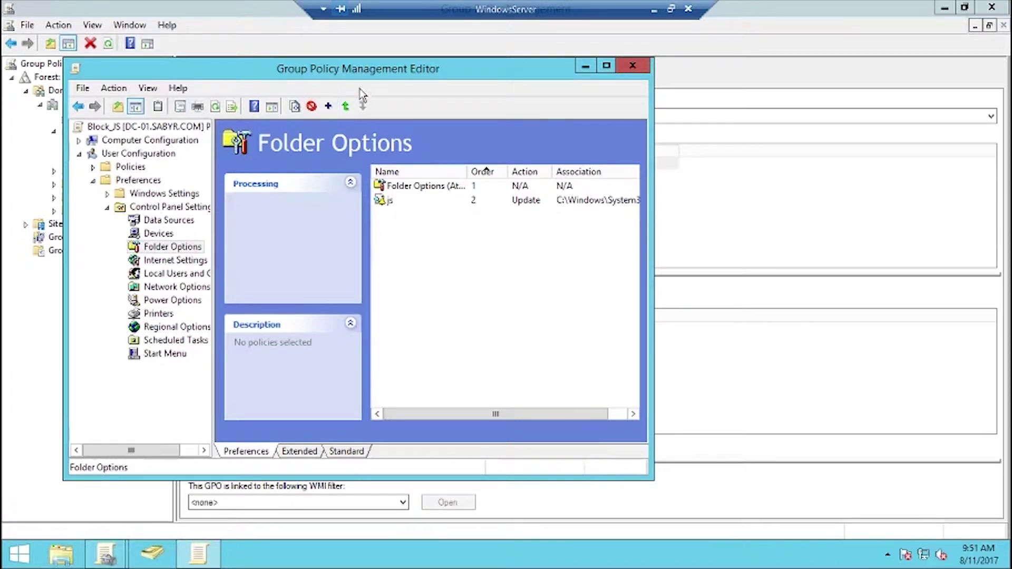
# - Show the empty User Configuration Registry preferences under Windows Settings and bring up the New menu
pyautogui.click(158, 194)
pyautogui.click(107, 194)
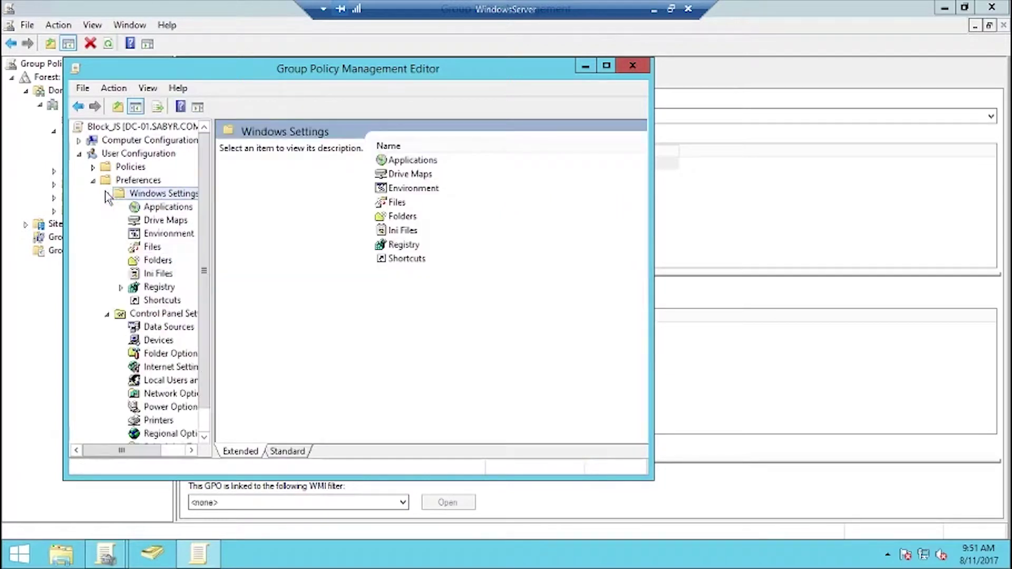
pyautogui.click(153, 287)
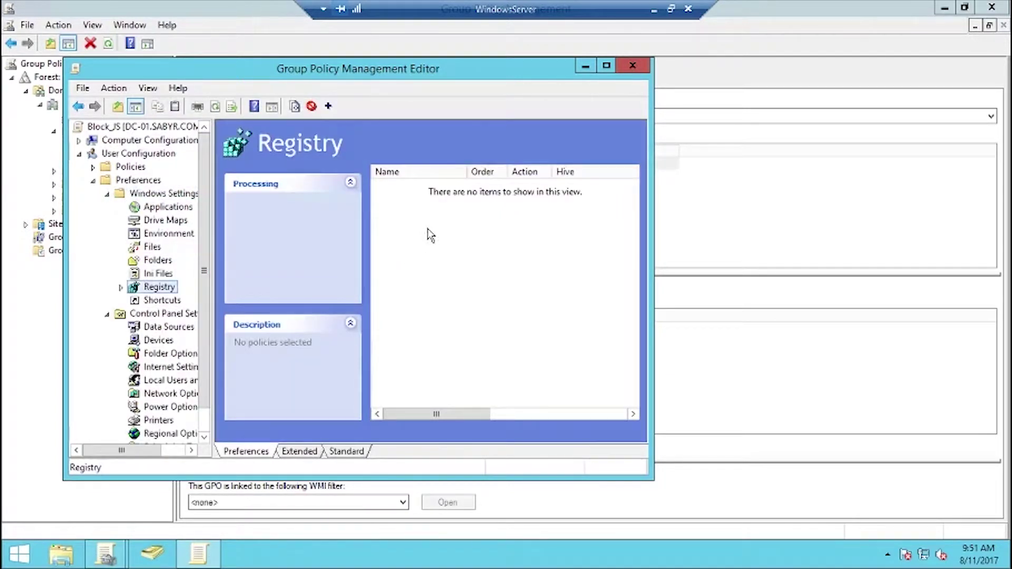
pyautogui.rightClick(428, 229)
pyautogui.moveTo(458, 237)
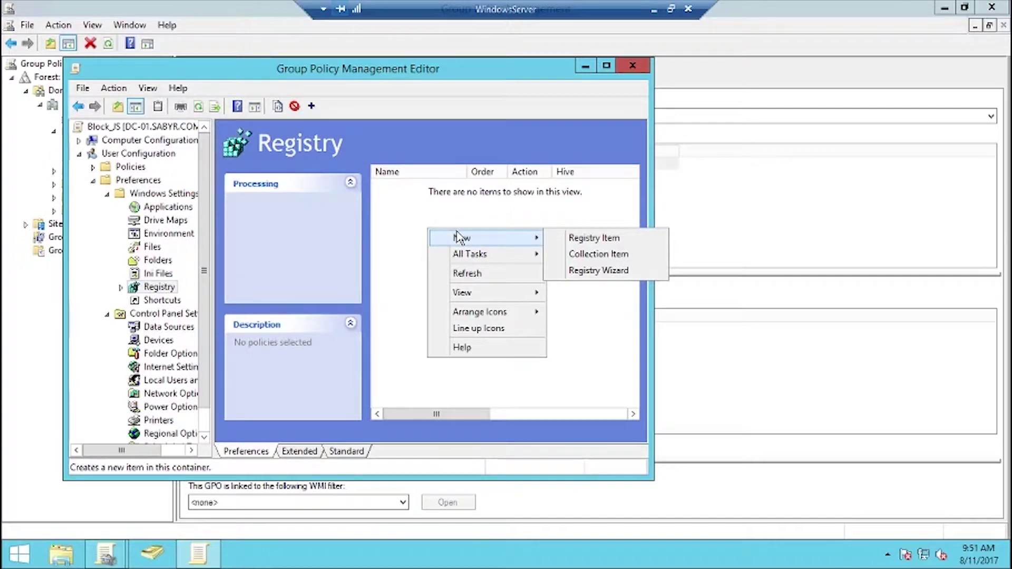
# - Create a new registry item on the HKEY_LOCAL_MACHINE hive and browse for its key path
pyautogui.click(576, 240)
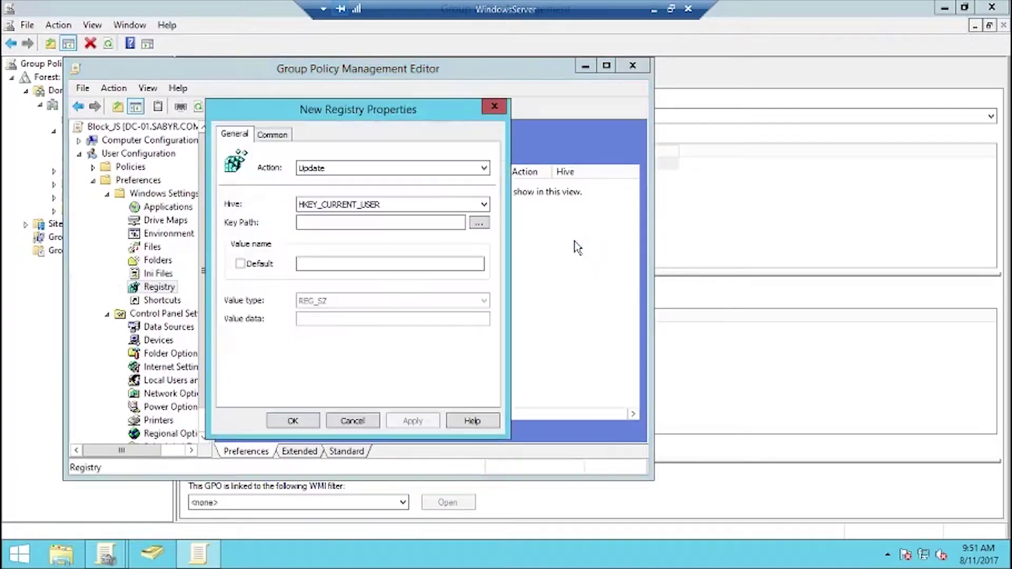
pyautogui.click(402, 206)
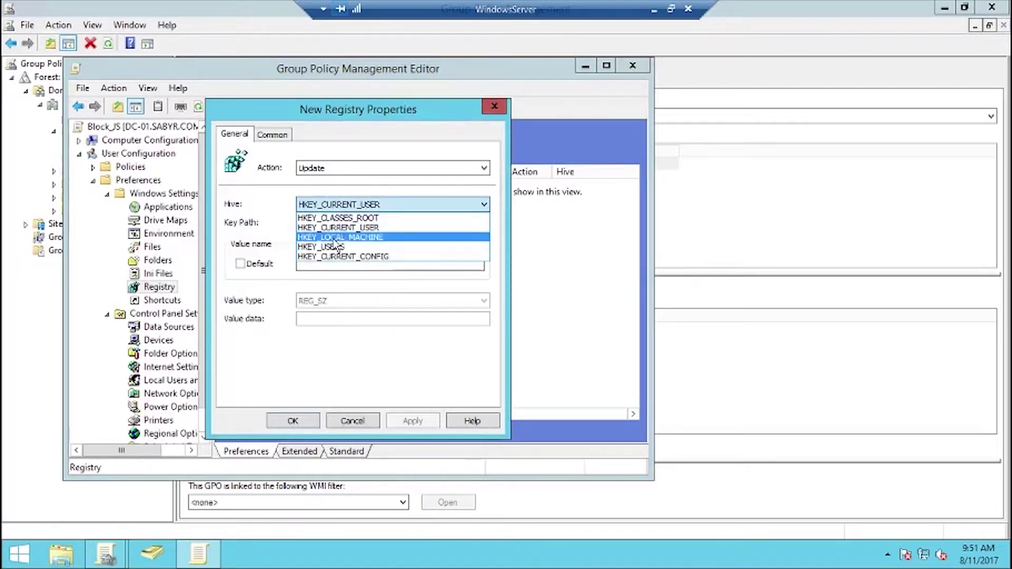
pyautogui.click(336, 236)
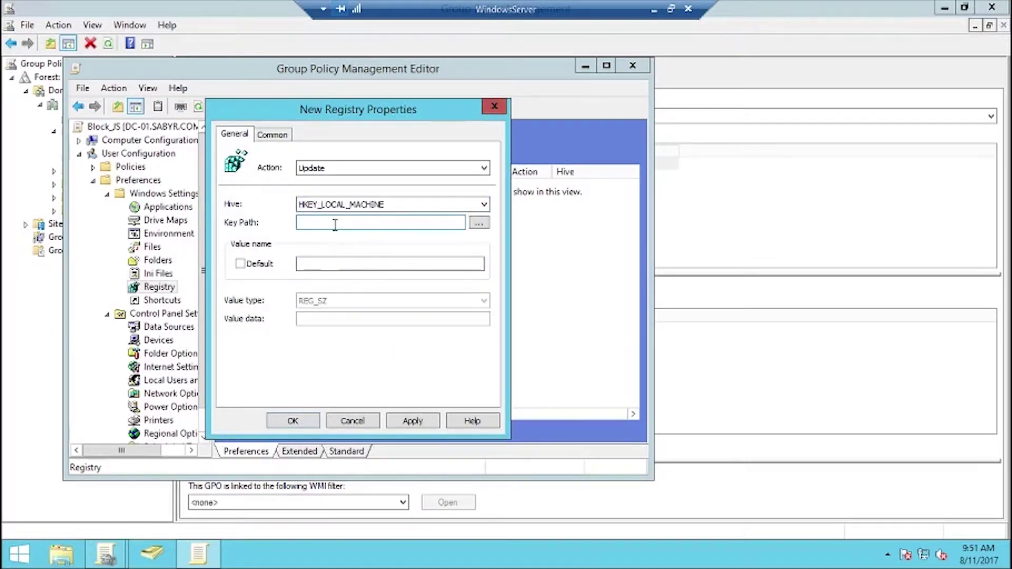
pyautogui.click(334, 224)
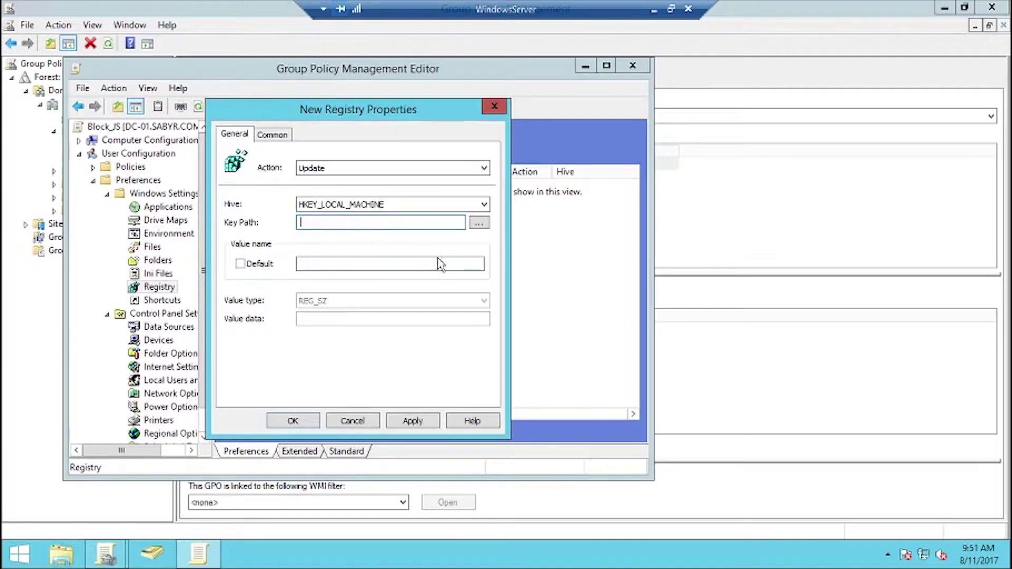
pyautogui.click(479, 224)
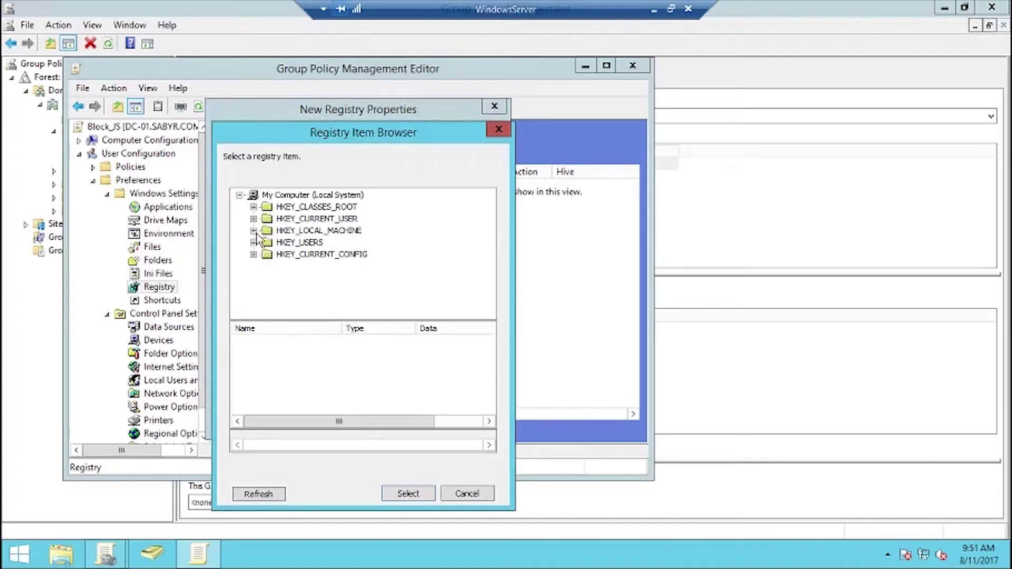
# - Select SOFTWARE\Microsoft\Windows Script Host\Settings under HKEY_LOCAL_MACHINE as the key path
pyautogui.doubleClick(267, 231)
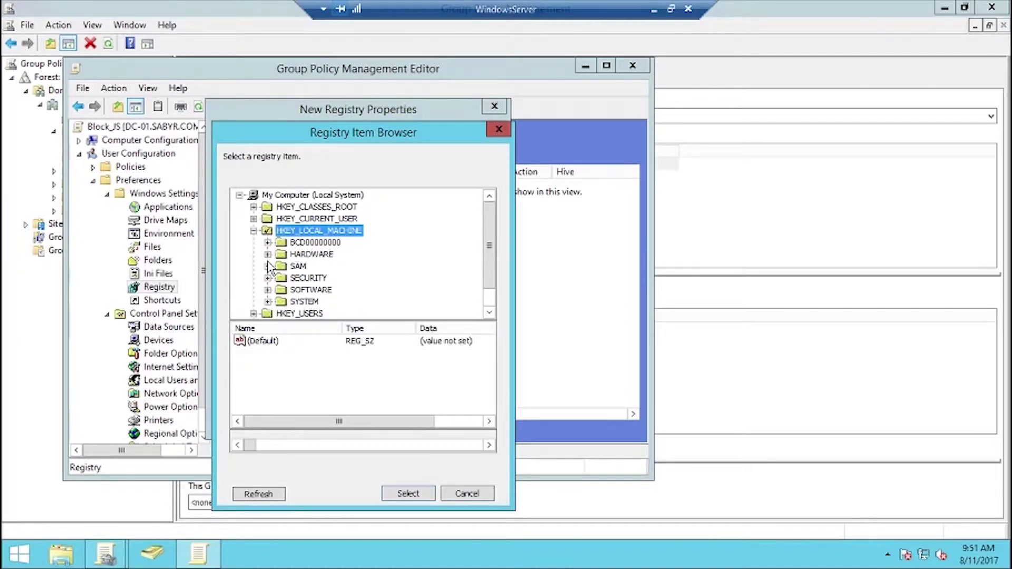
pyautogui.doubleClick(269, 302)
pyautogui.click(268, 195)
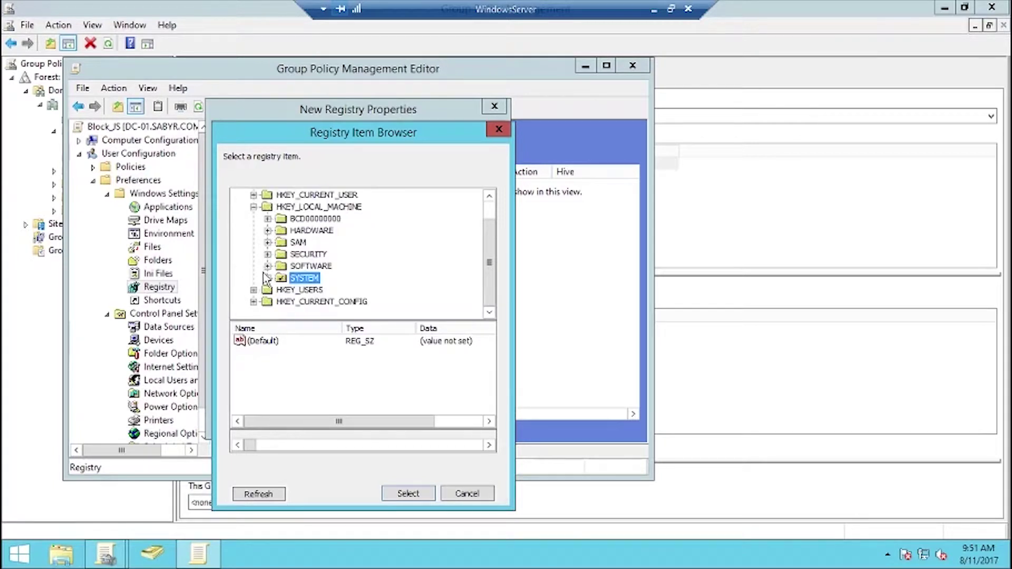
pyautogui.click(268, 266)
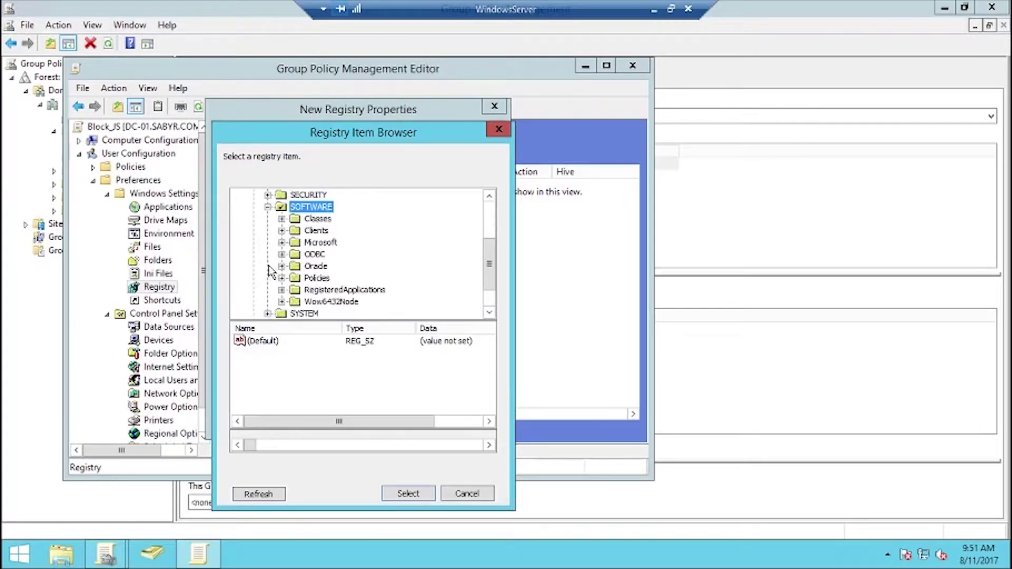
pyautogui.click(282, 242)
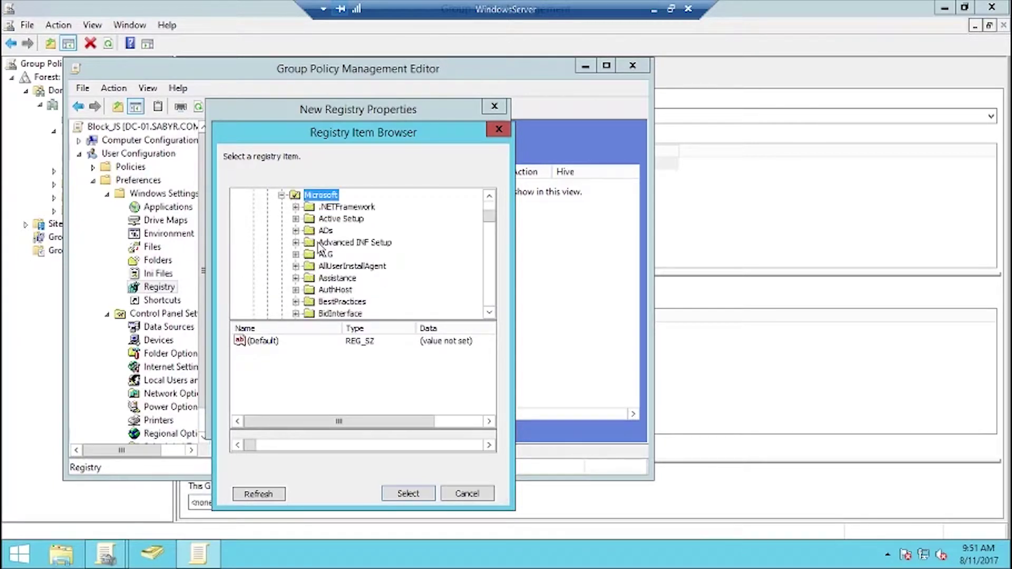
pyautogui.scroll(-5, 322, 258)
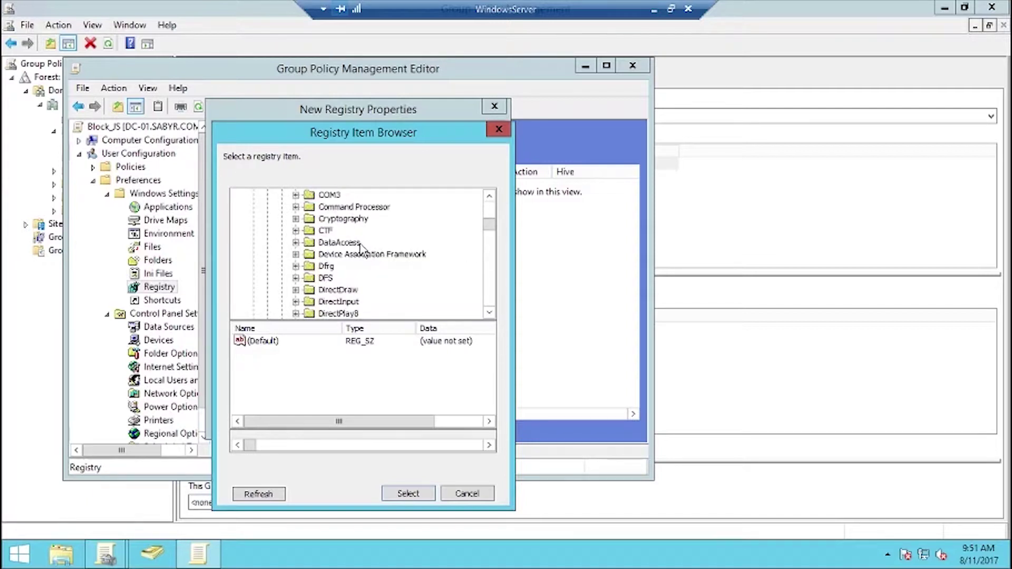
pyautogui.press('w')
pyautogui.scroll(-4, 360, 248)
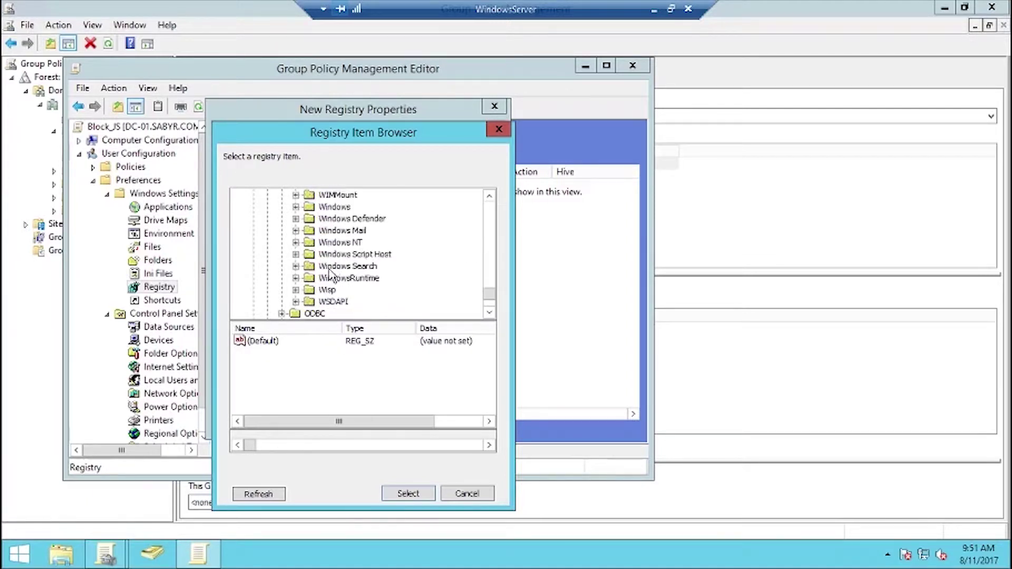
pyautogui.click(296, 254)
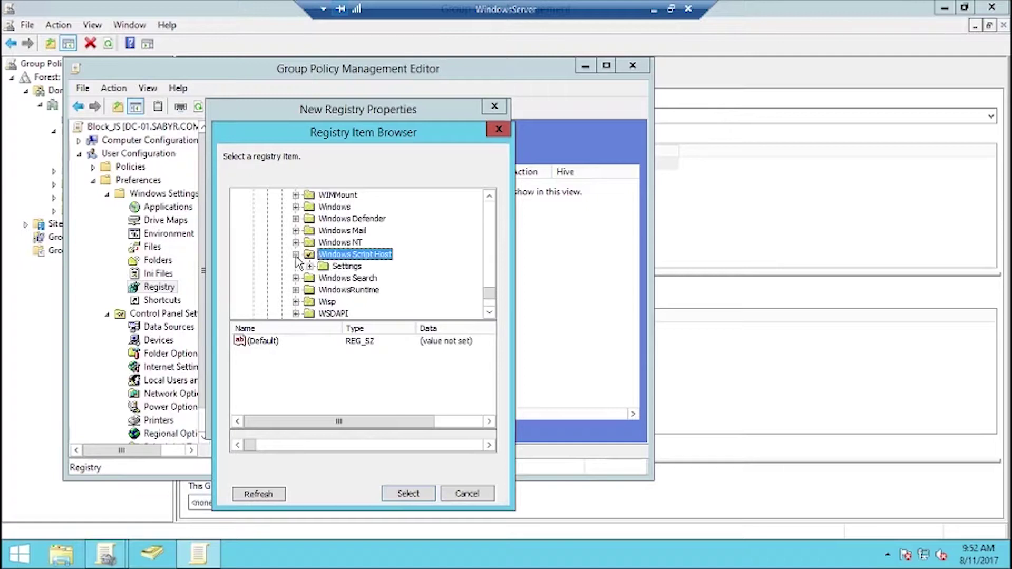
pyautogui.click(331, 268)
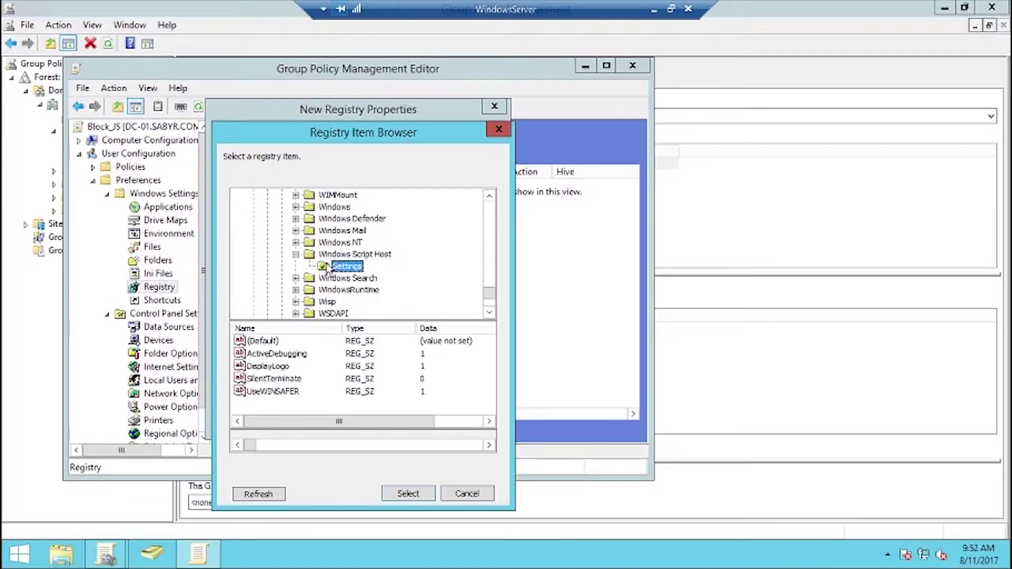
pyautogui.click(405, 493)
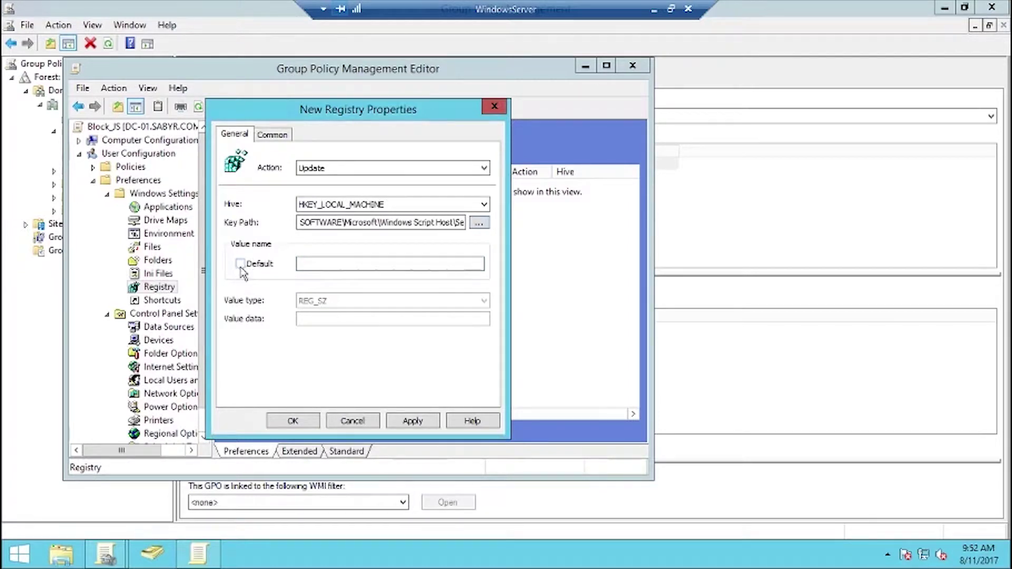
# - Give the item value name 'Enabled', type REG_DWORD and data 0, then apply and save it
pyautogui.click(315, 265)
pyautogui.write('Enabled')
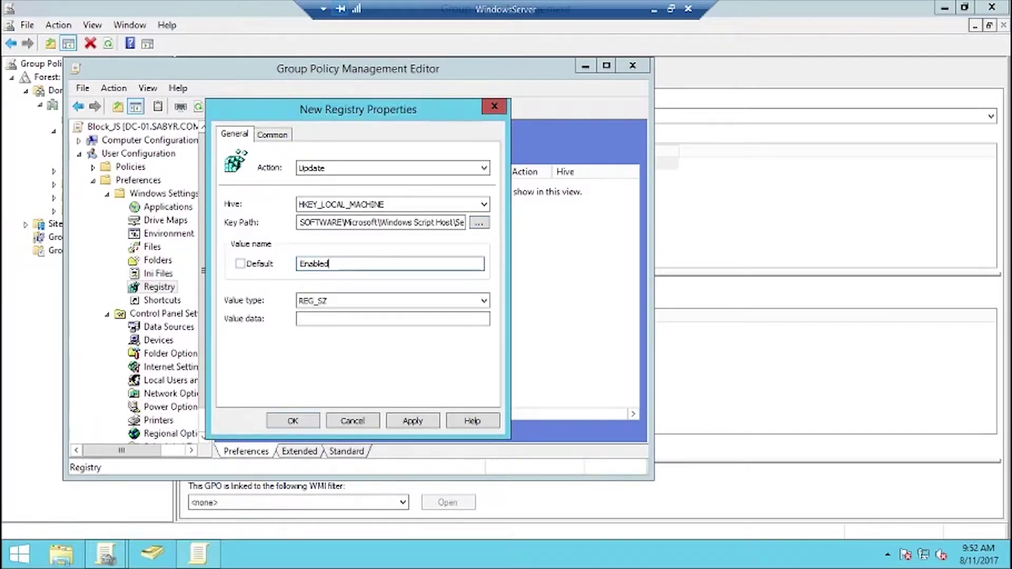
pyautogui.click(334, 300)
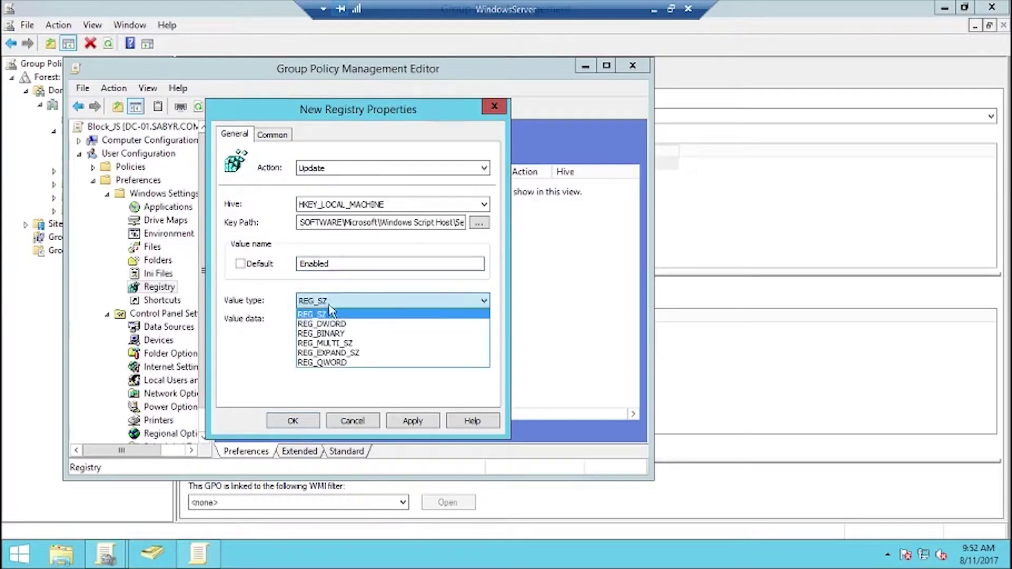
pyautogui.click(344, 326)
pyautogui.click(335, 319)
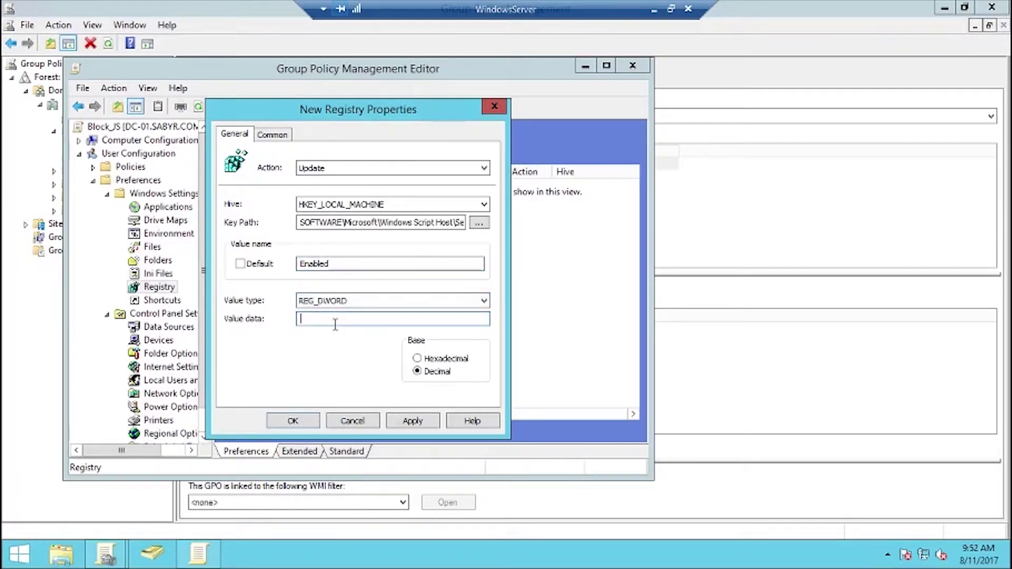
pyautogui.write('0')
pyautogui.click(413, 421)
pyautogui.click(293, 421)
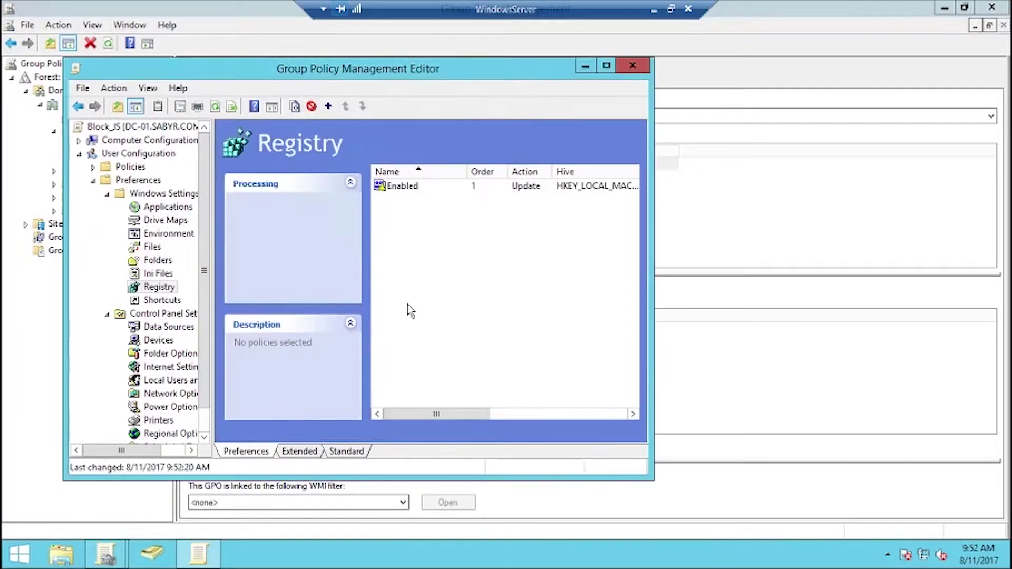
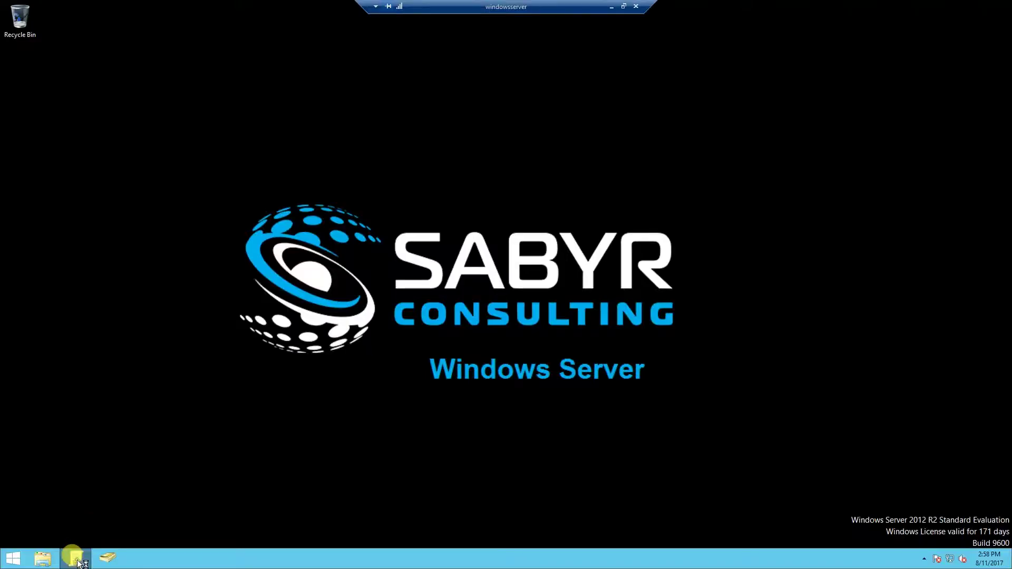
# - Open the Default Domain Policy for editing in a maximized Group Policy Management Editor
pyautogui.click(76, 555)
pyautogui.click(38, 93)
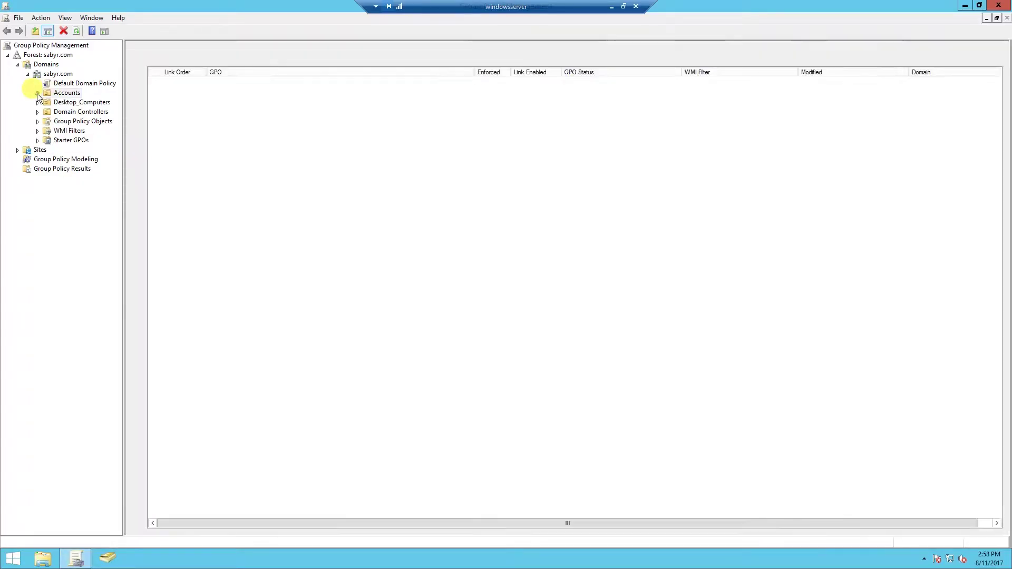
pyautogui.click(62, 85)
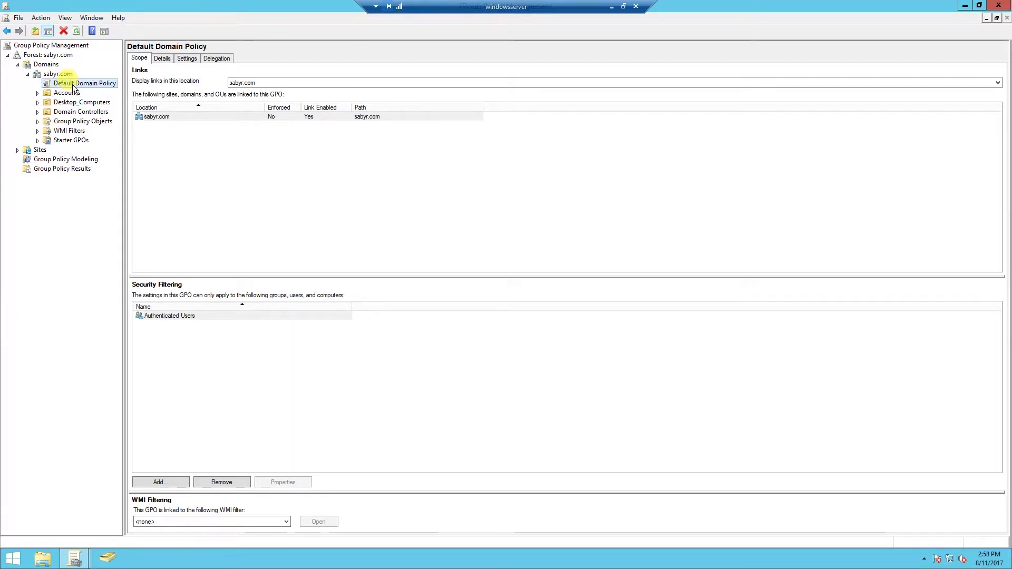
pyautogui.rightClick(73, 86)
pyautogui.click(78, 87)
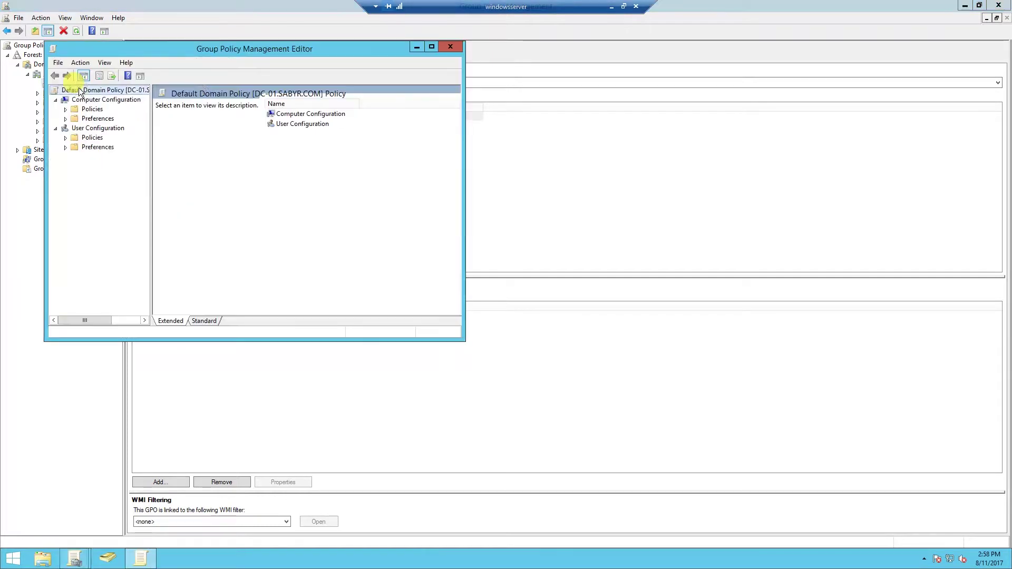
pyautogui.doubleClick(163, 51)
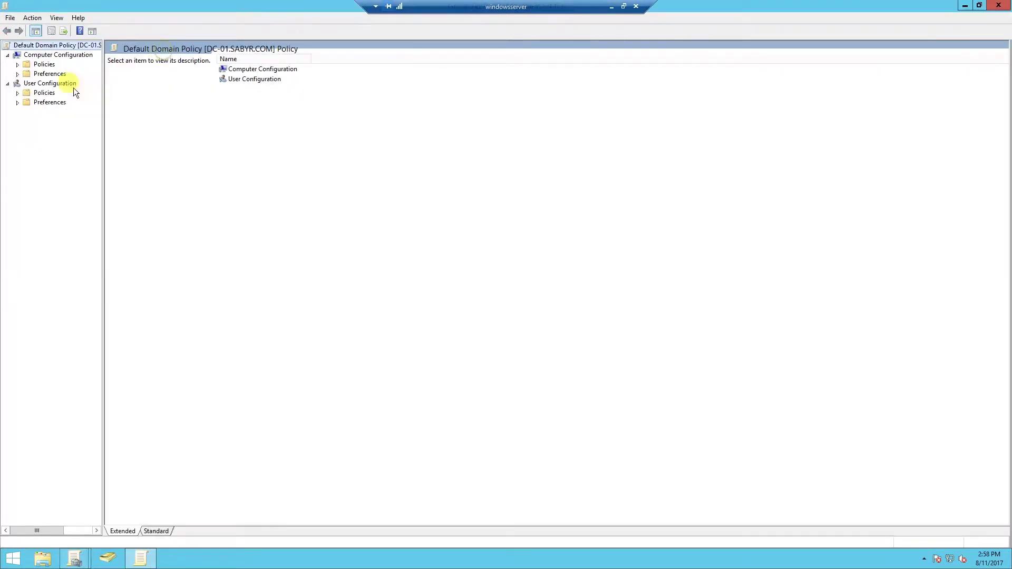
# - Navigate through Windows Settings > Security Settings > Account Policies to the Password Policy settings
pyautogui.click(18, 64)
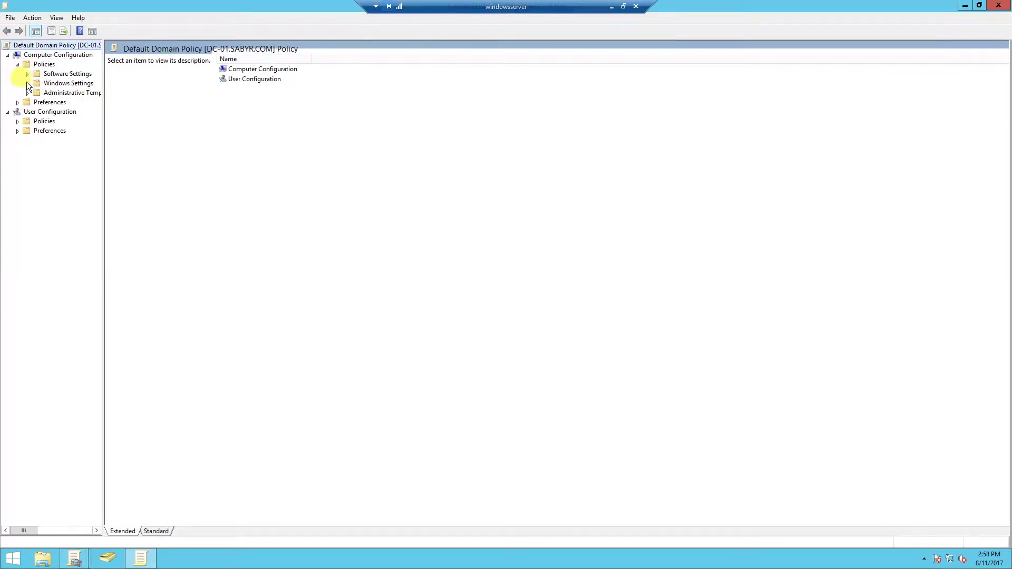
pyautogui.click(27, 84)
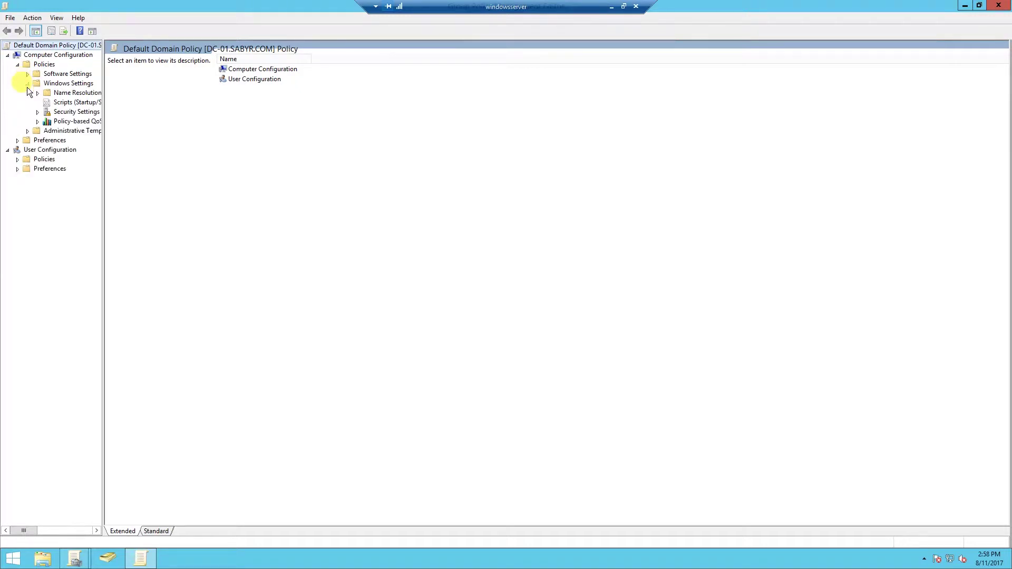
pyautogui.click(37, 112)
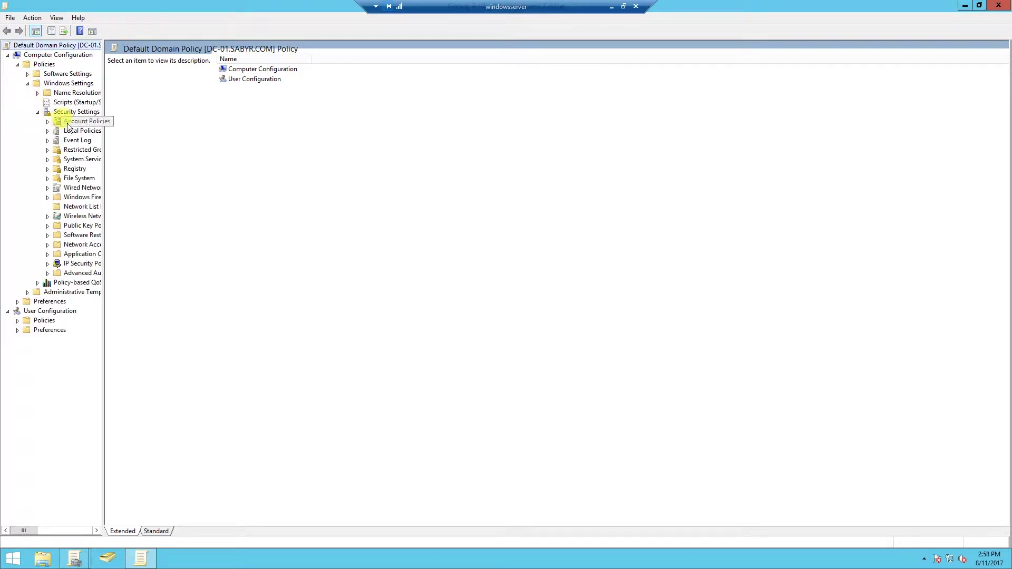
pyautogui.click(72, 122)
pyautogui.click(47, 121)
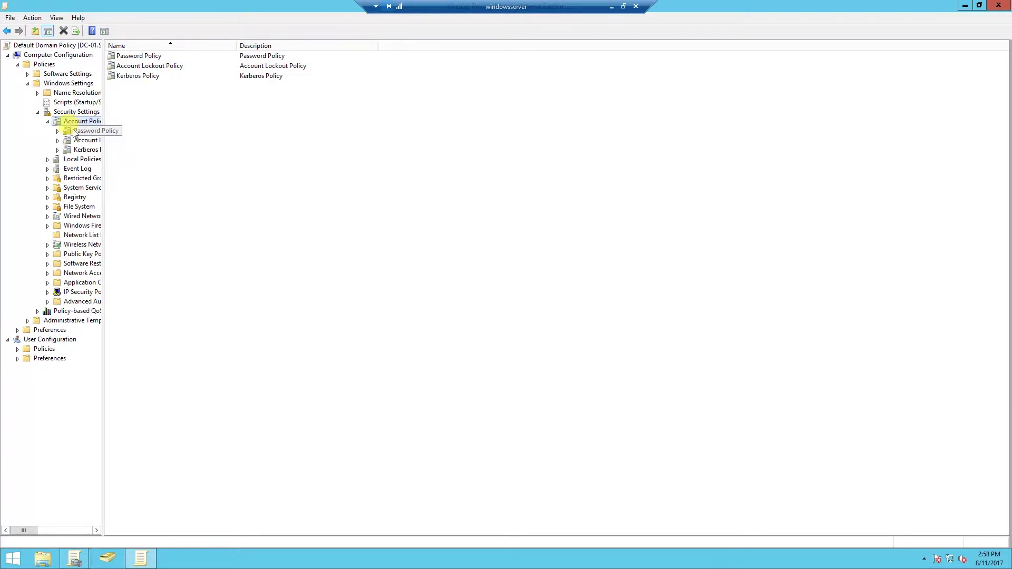
pyautogui.click(72, 131)
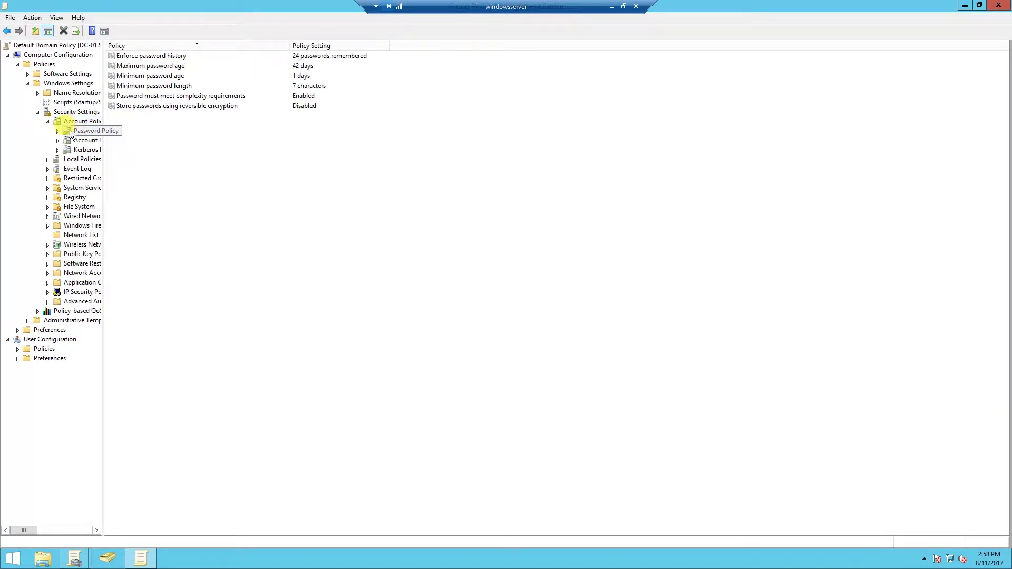
pyautogui.click(180, 86)
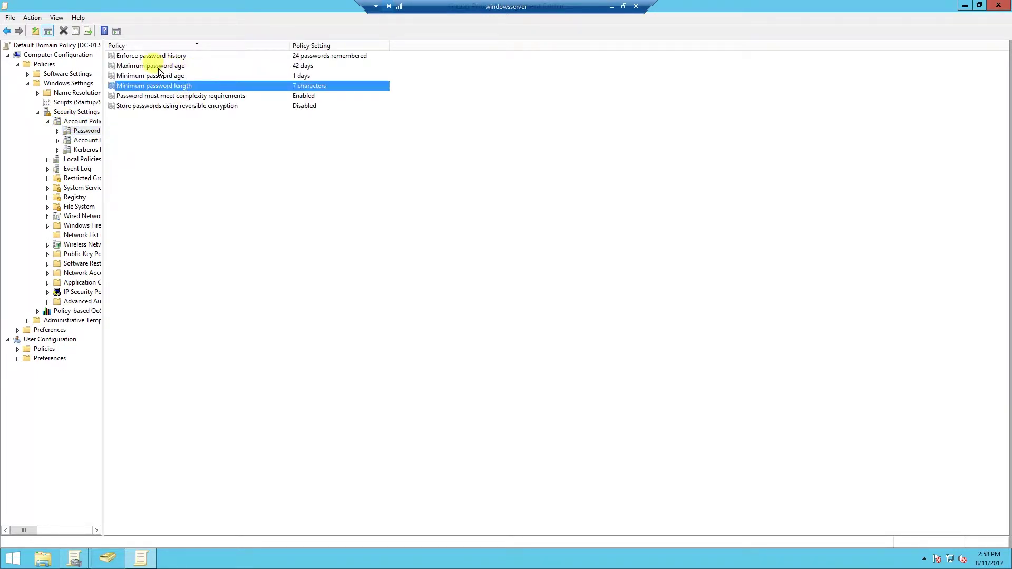
pyautogui.click(146, 57)
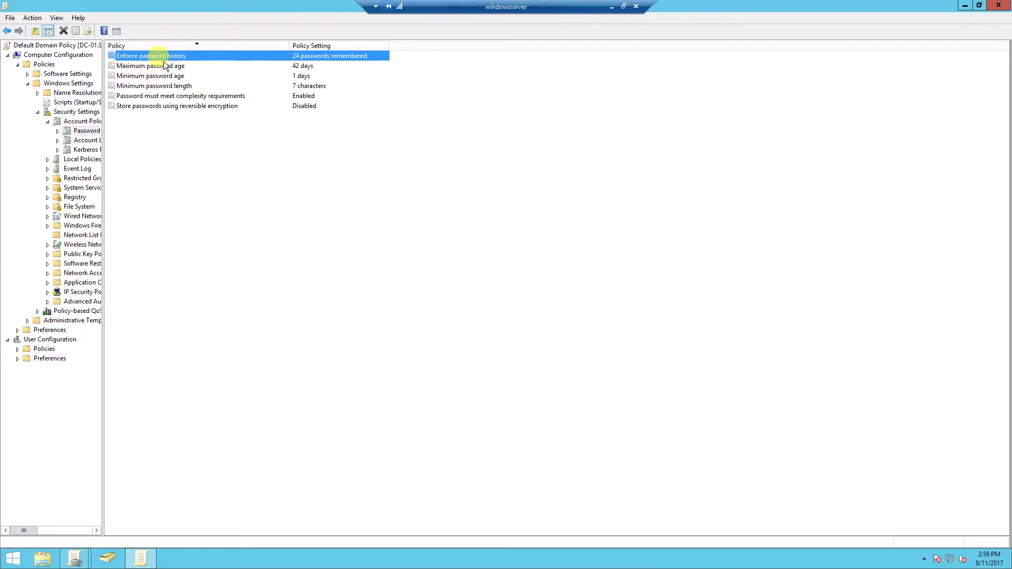
pyautogui.doubleClick(136, 56)
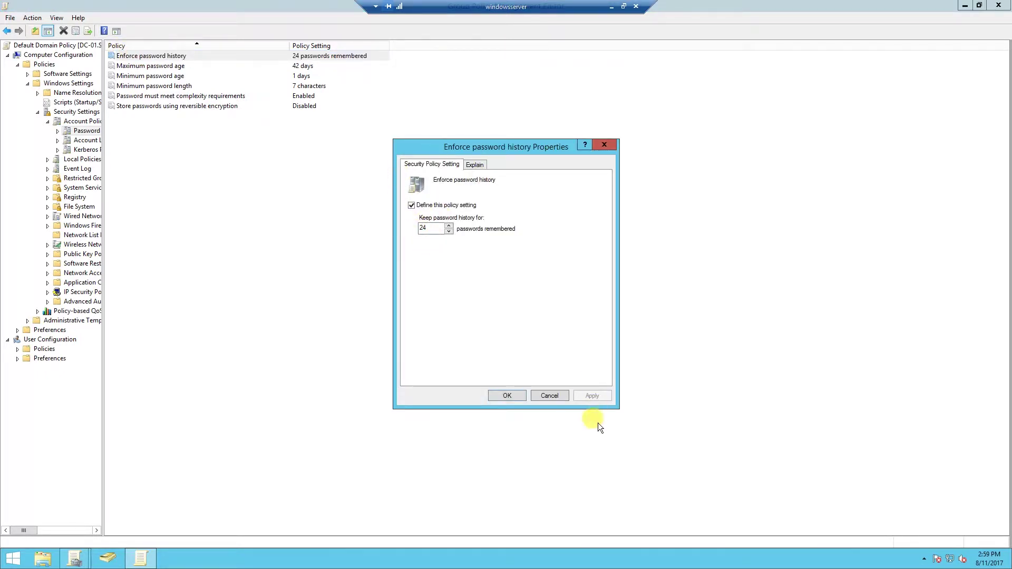
pyautogui.click(550, 395)
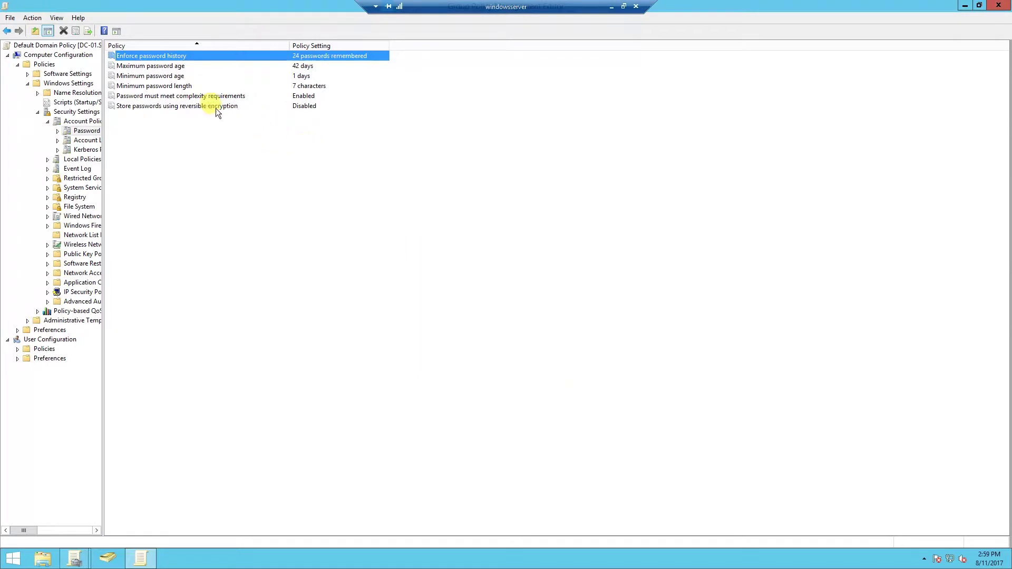
# - Set Maximum password age to 0 so passwords never expire
pyautogui.doubleClick(151, 66)
pyautogui.doubleClick(421, 227)
pyautogui.write('0')
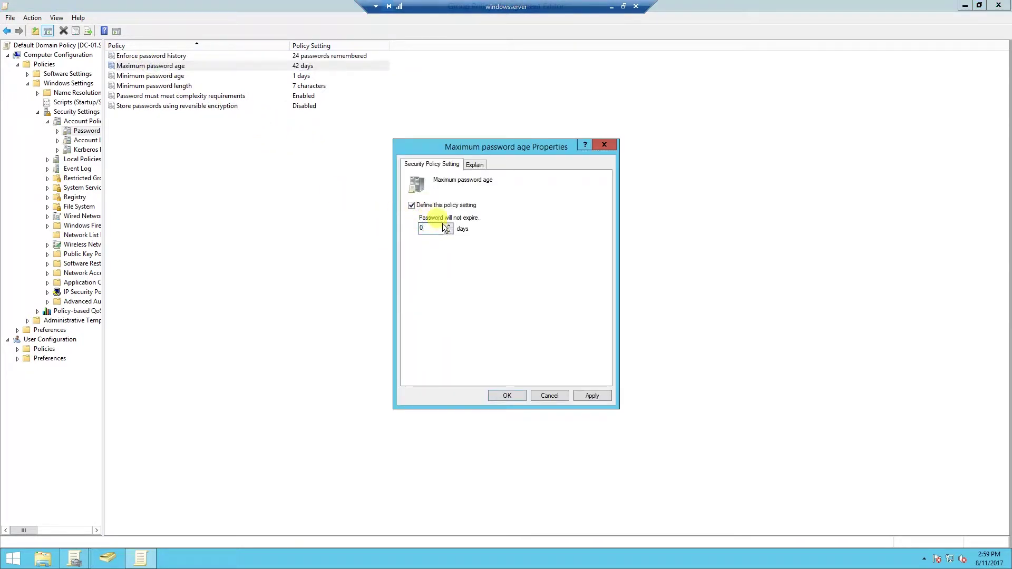
pyautogui.click(592, 396)
pyautogui.click(516, 395)
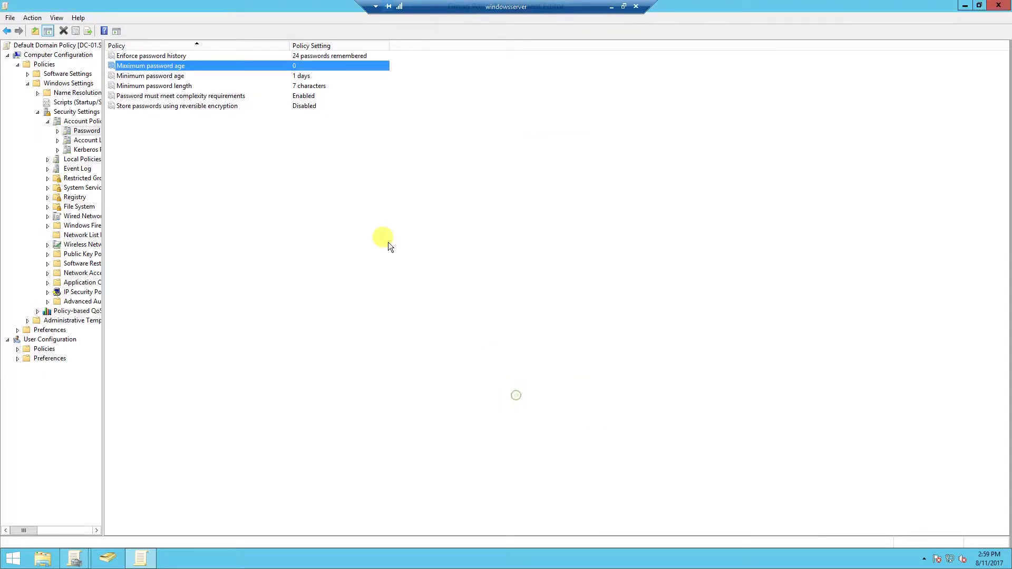
# - Set Minimum password age to 0 days
pyautogui.doubleClick(152, 76)
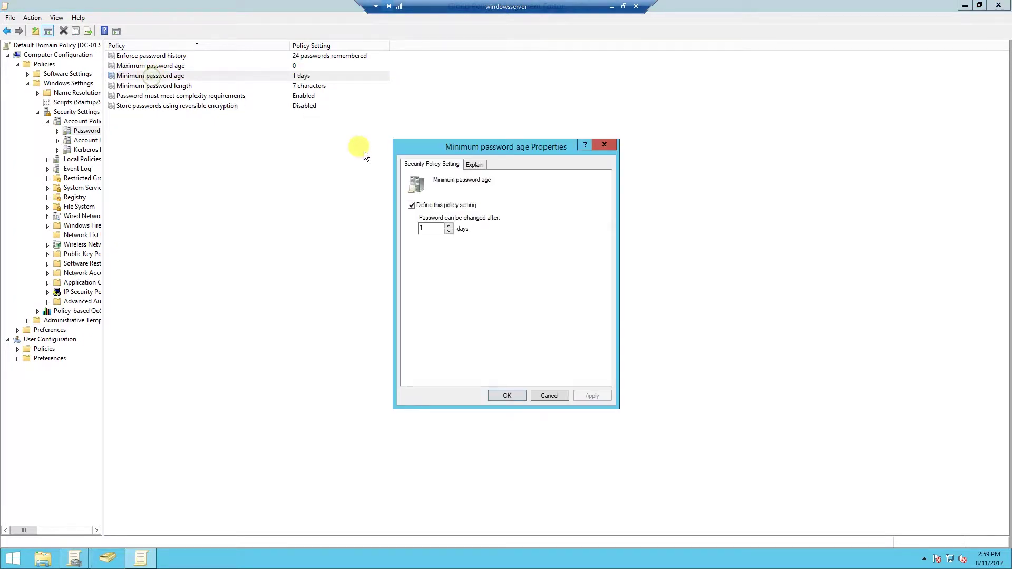
pyautogui.press('BackSpace')
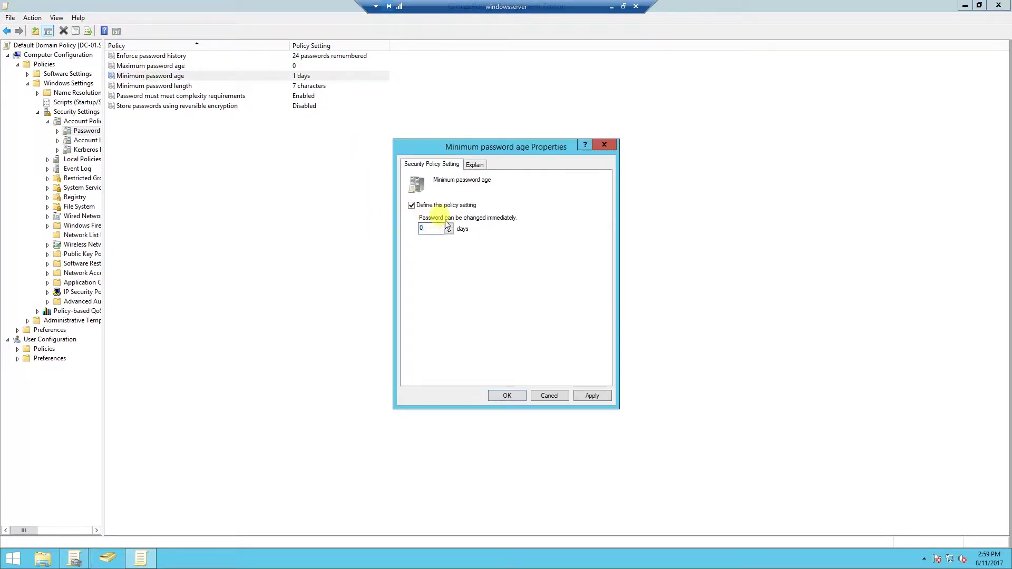
pyautogui.click(592, 396)
pyautogui.click(501, 395)
pyautogui.click(378, 195)
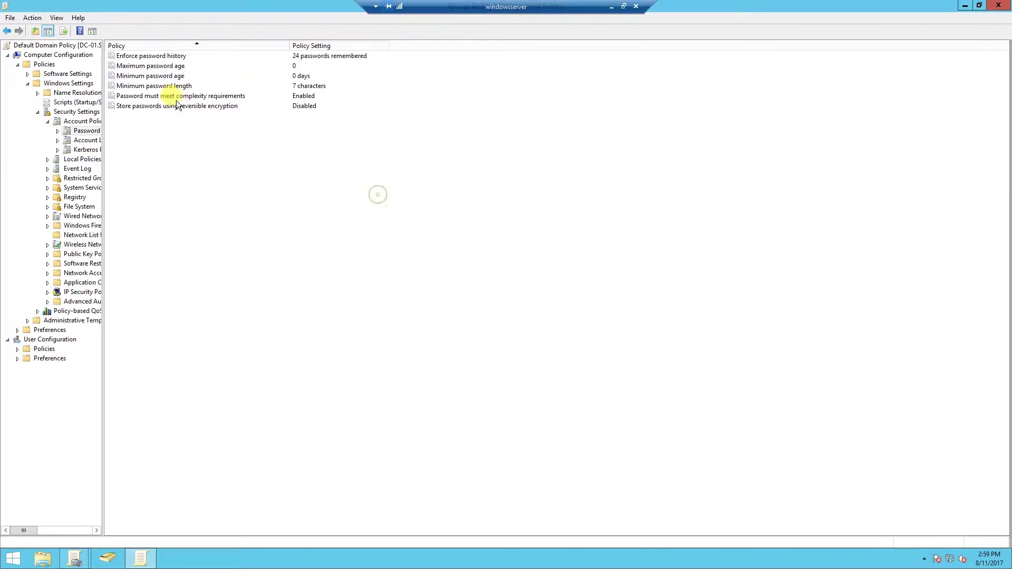
# - Set Minimum password length to 14 characters
pyautogui.doubleClick(139, 87)
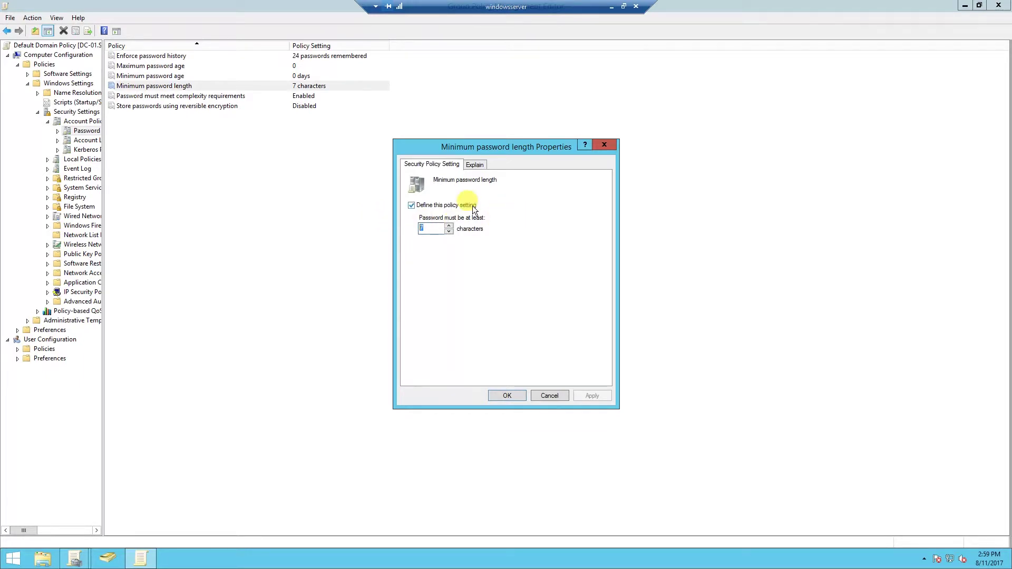
pyautogui.write('14')
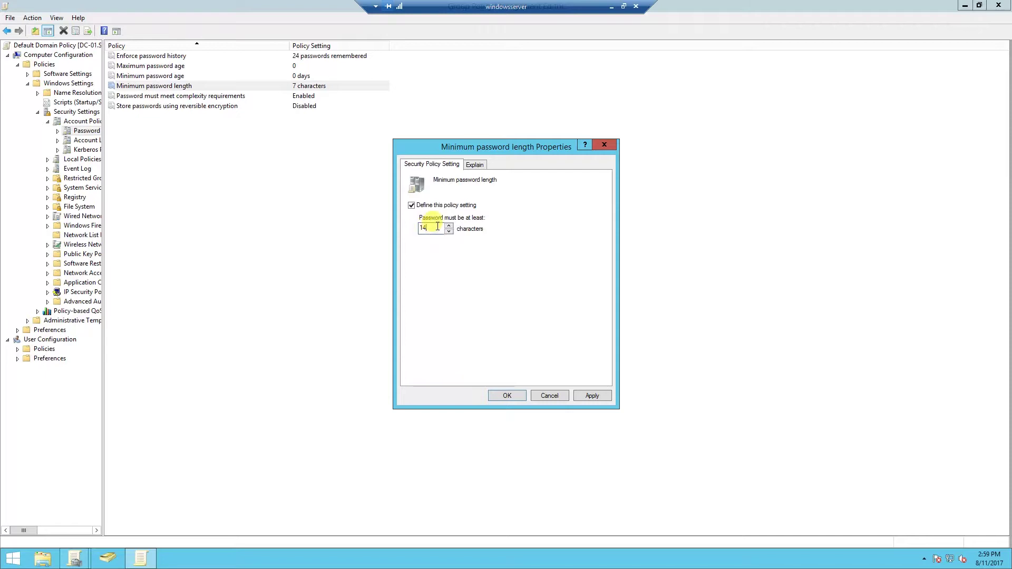
pyautogui.click(593, 396)
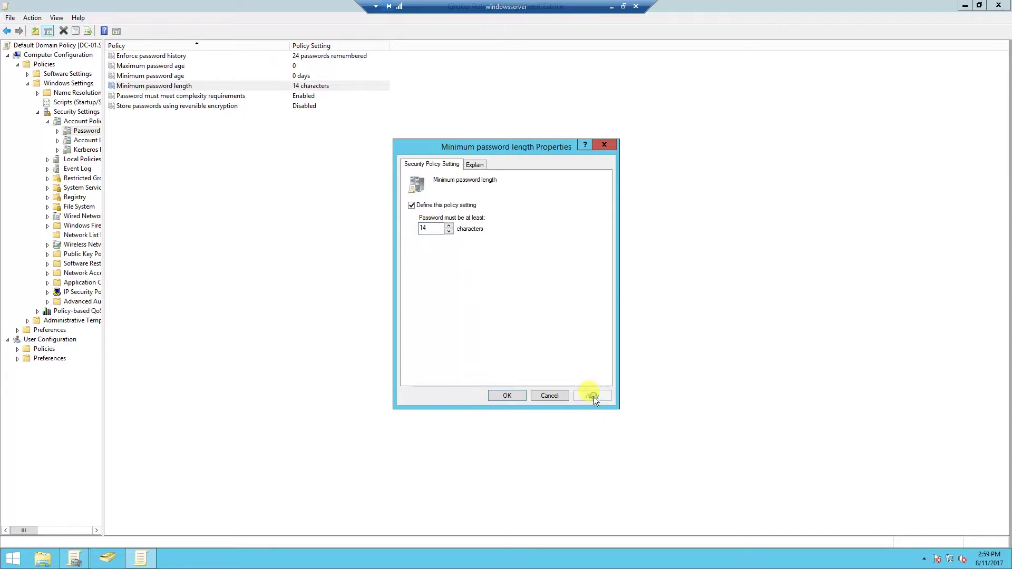
pyautogui.click(496, 397)
# - Review the complexity and reversible encryption rows, then show the Account Lockout Policy settings
pyautogui.click(172, 97)
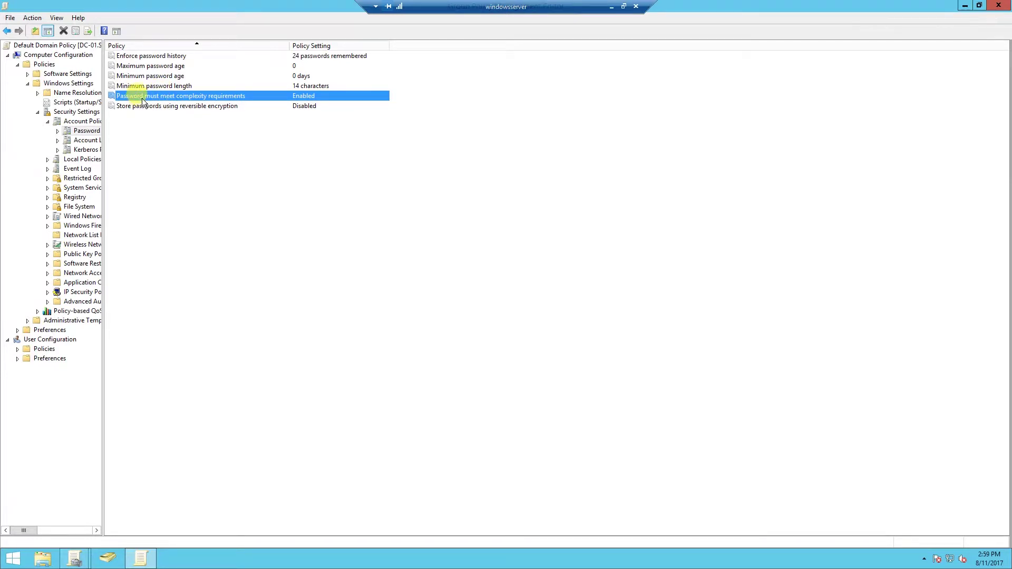
pyautogui.click(154, 107)
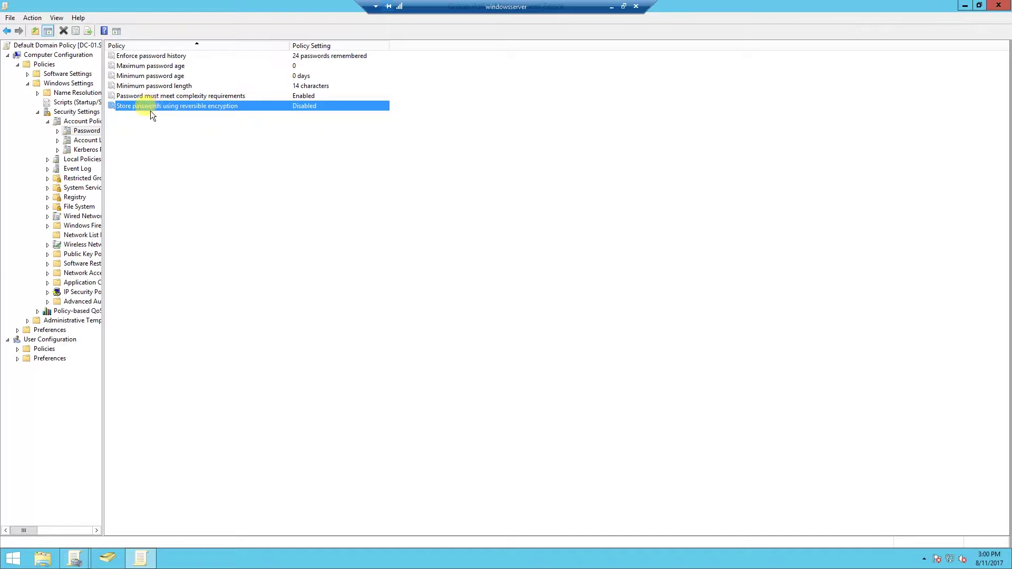
pyautogui.click(85, 140)
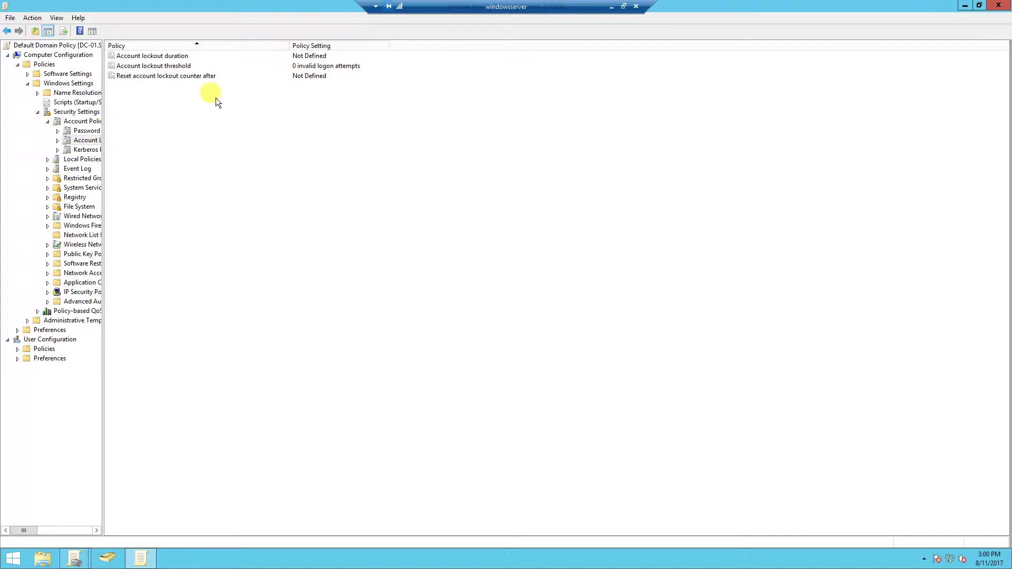
# - Define a 30-minute account lockout duration, accepting the suggested 5-attempt threshold and 30-minute reset
pyautogui.doubleClick(134, 57)
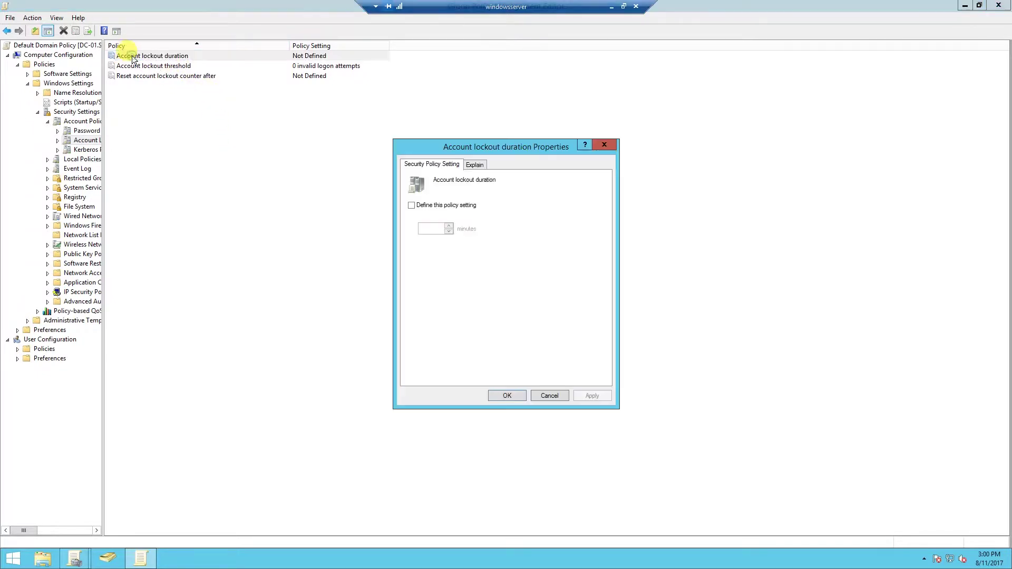
pyautogui.click(412, 205)
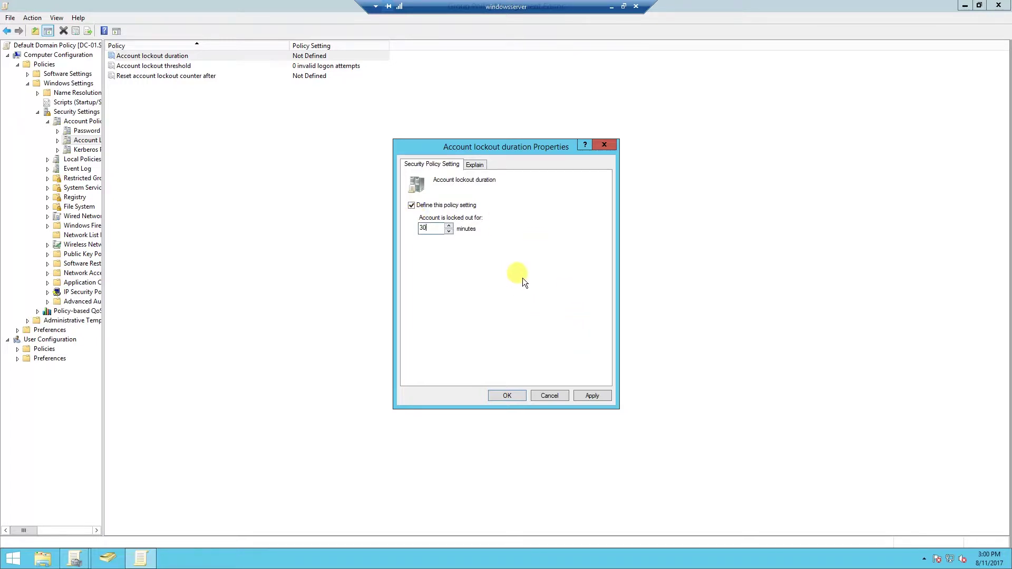
pyautogui.click(593, 397)
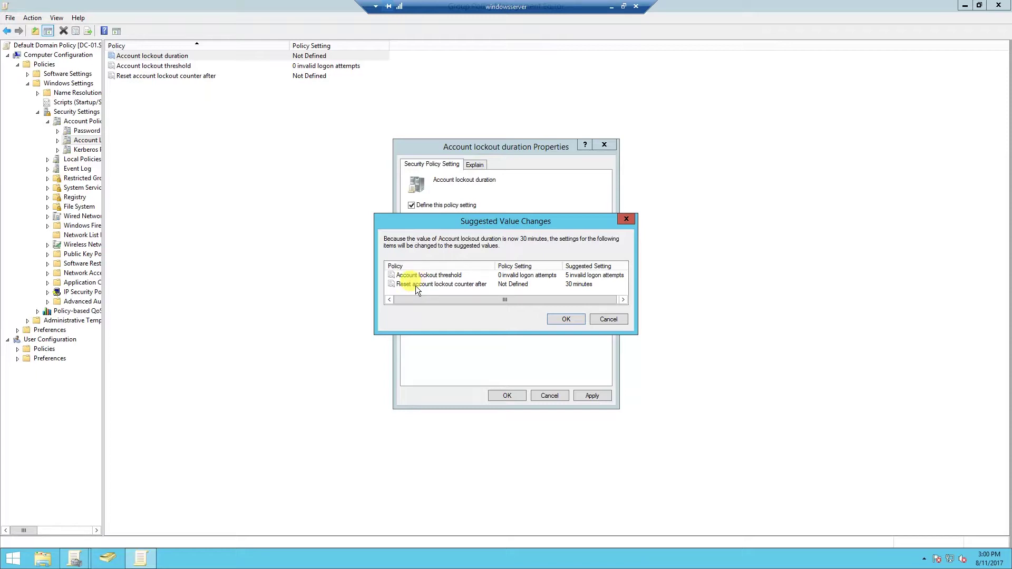
pyautogui.click(415, 285)
pyautogui.click(563, 318)
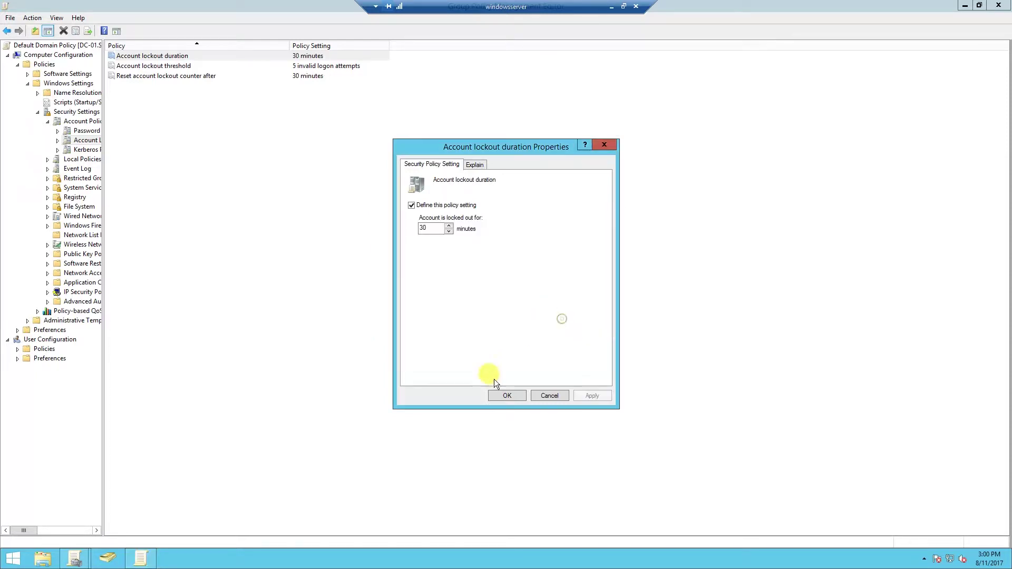
pyautogui.click(505, 396)
pyautogui.click(432, 286)
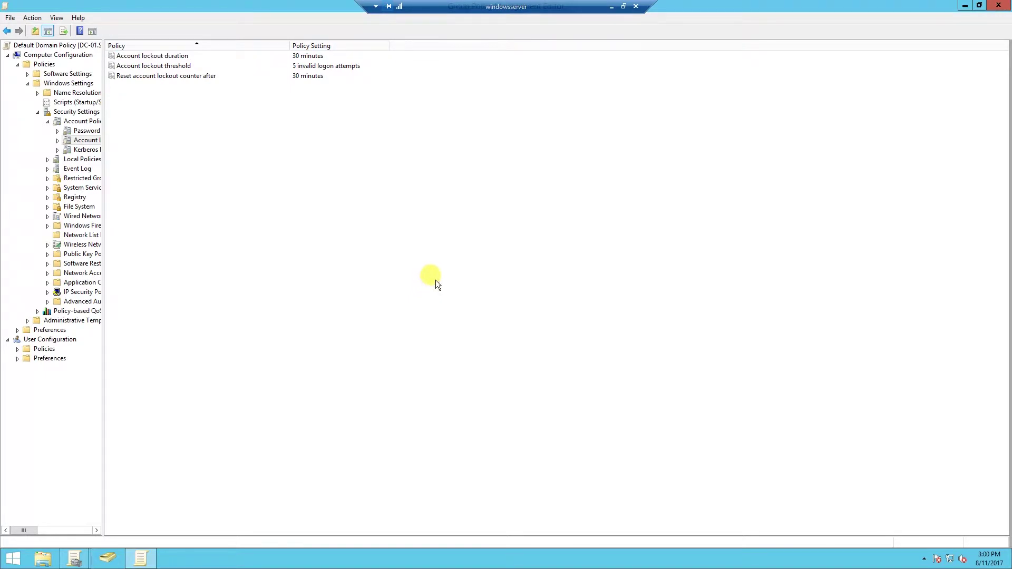
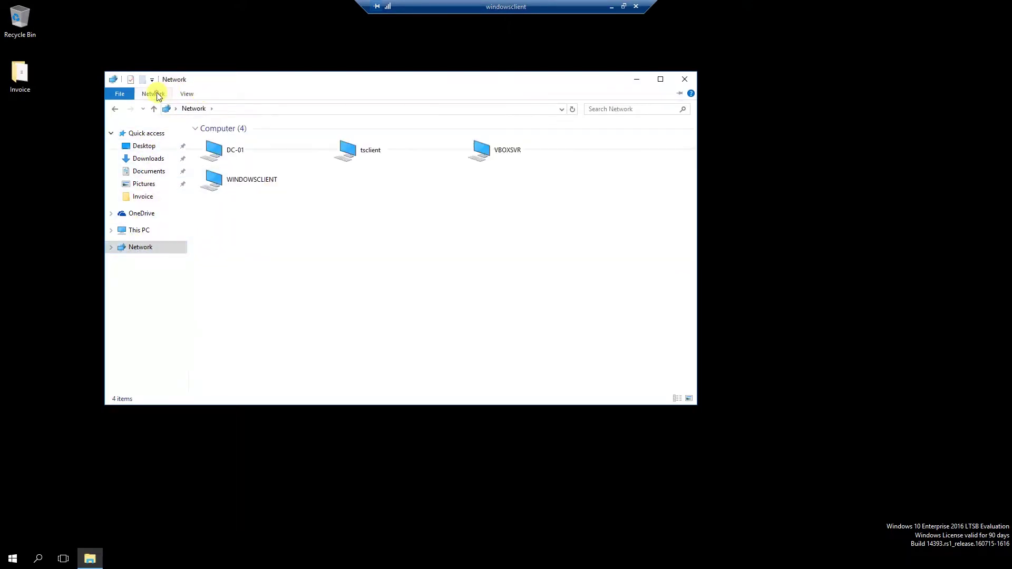
# - From Network view, search the whole directory and select the built-in Administrator among the 50 results
pyautogui.click(157, 94)
pyautogui.click(276, 132)
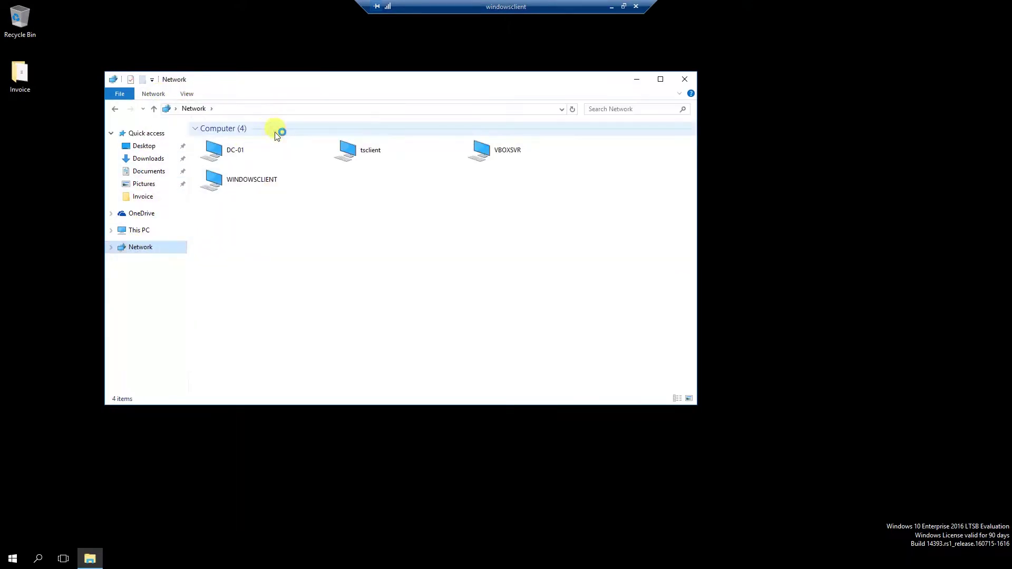
pyautogui.click(279, 84)
pyautogui.doubleClick(276, 13)
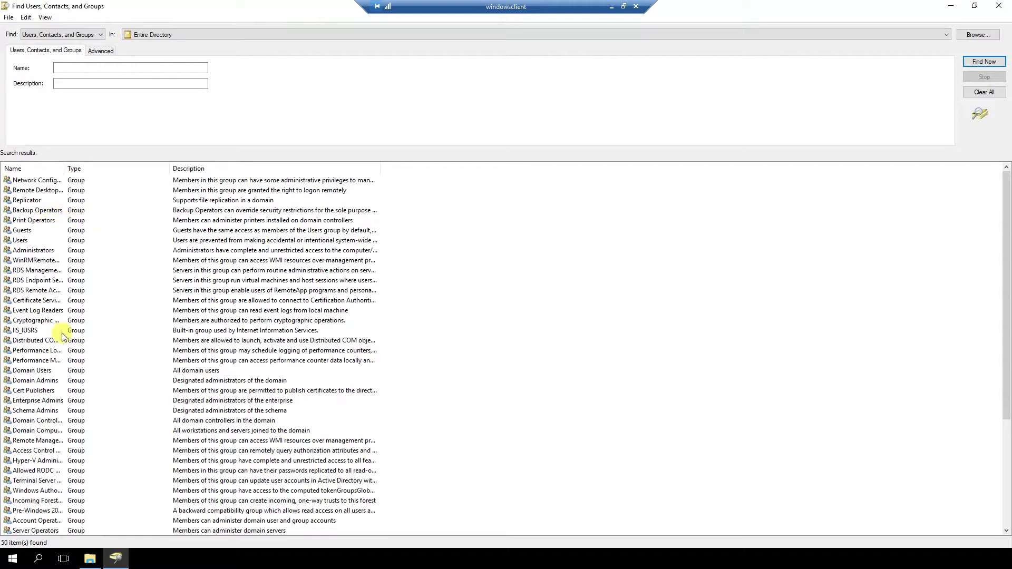
pyautogui.scroll(-5, 42, 317)
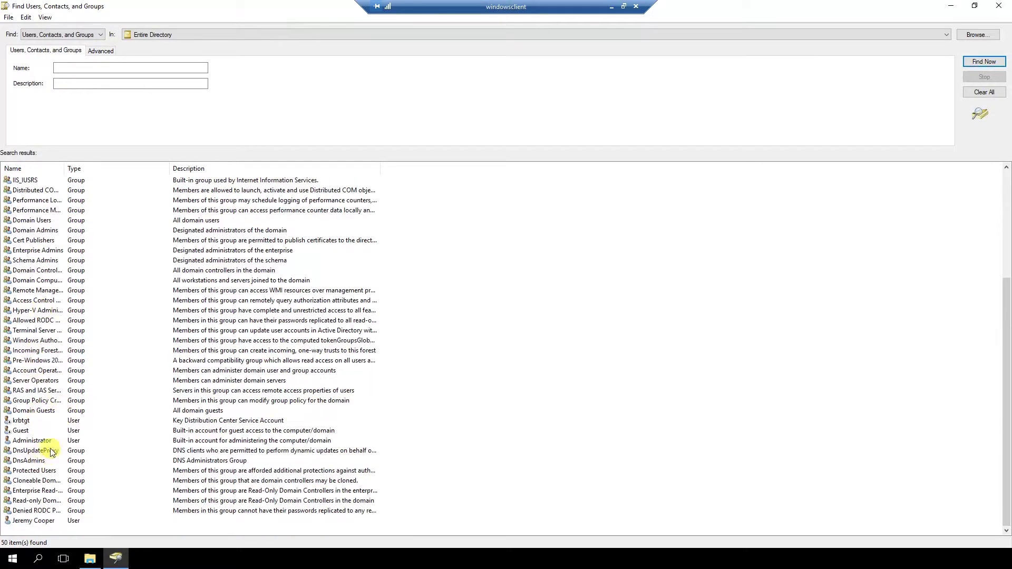
pyautogui.click(33, 443)
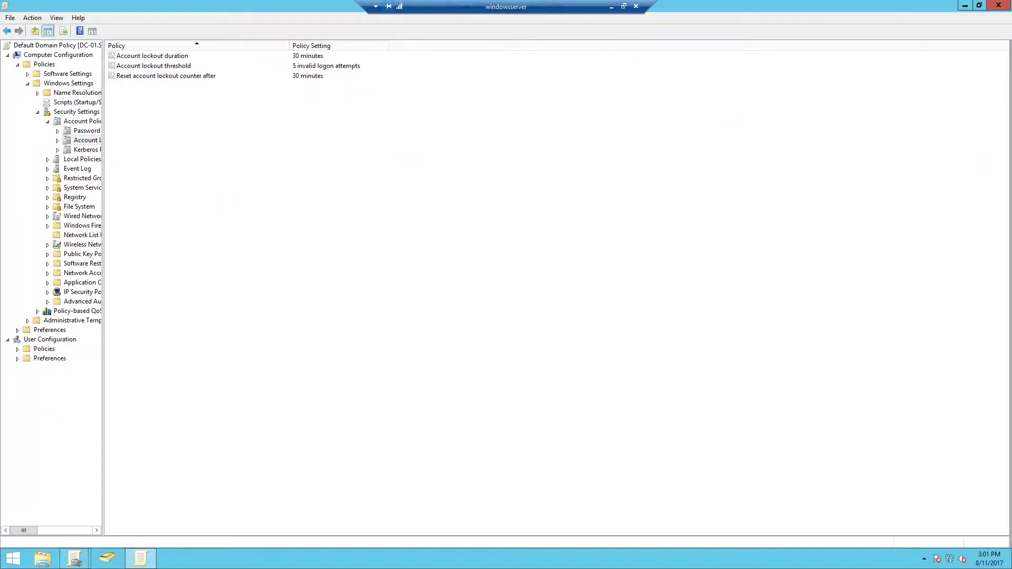
# - Close both Group Policy windows and show the Users container in Active Directory Users and Computers
pyautogui.click(998, 5)
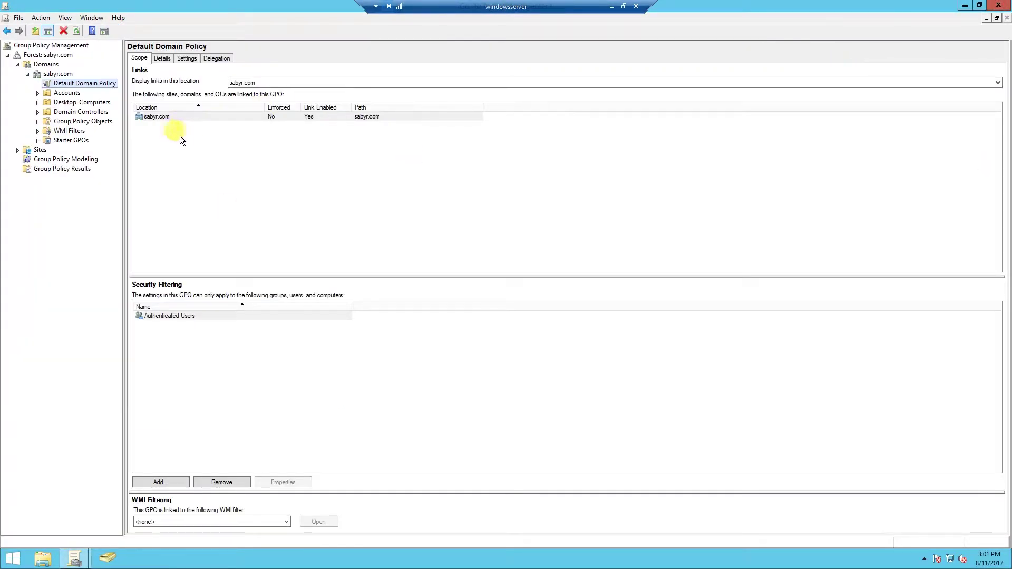
pyautogui.click(999, 5)
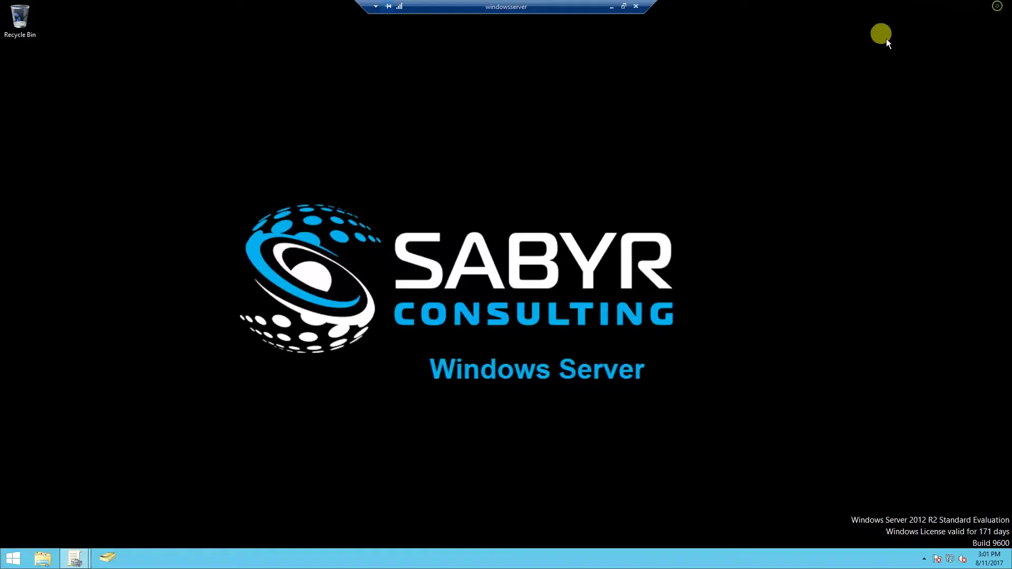
pyautogui.click(105, 558)
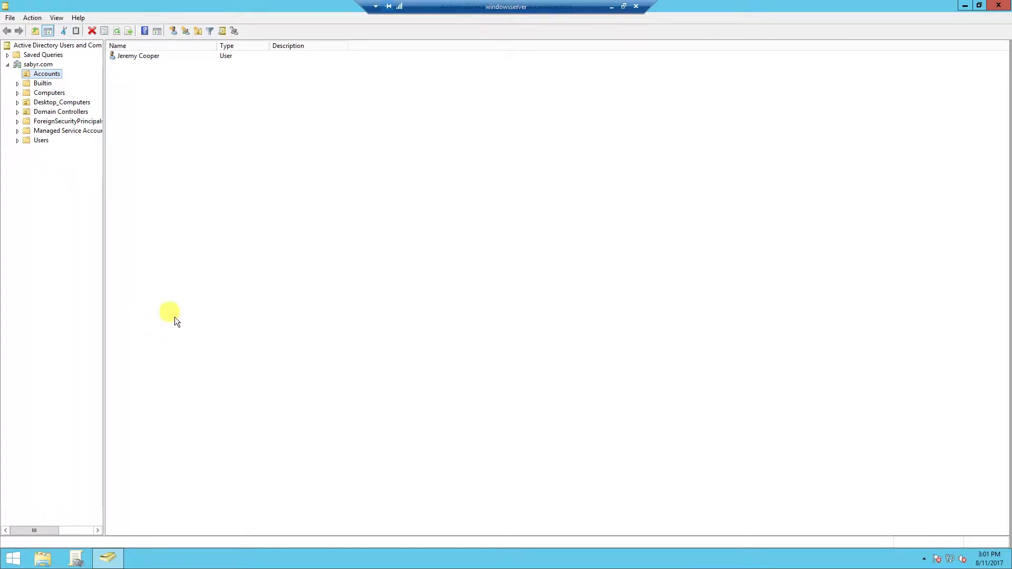
pyautogui.click(37, 141)
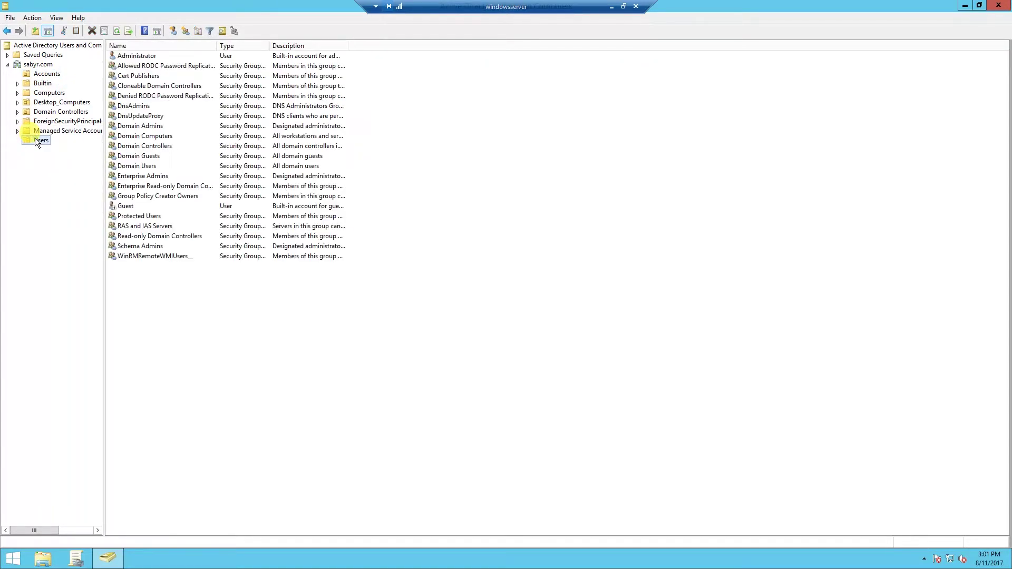
# - Set the Administrator's user and pre-Windows 2000 logon names to 'Aragom' and apply
pyautogui.doubleClick(128, 56)
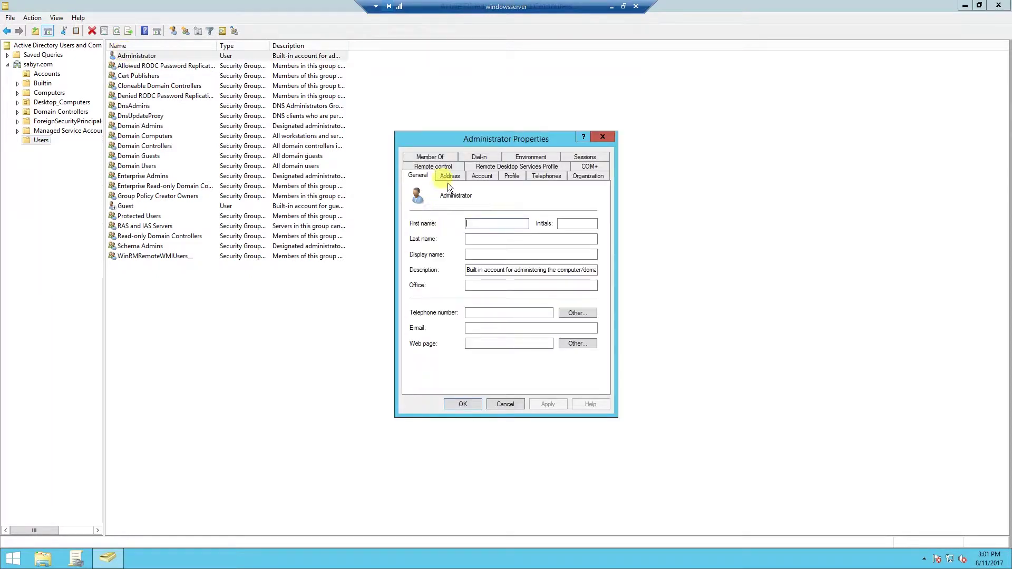
pyautogui.click(481, 177)
pyautogui.click(439, 202)
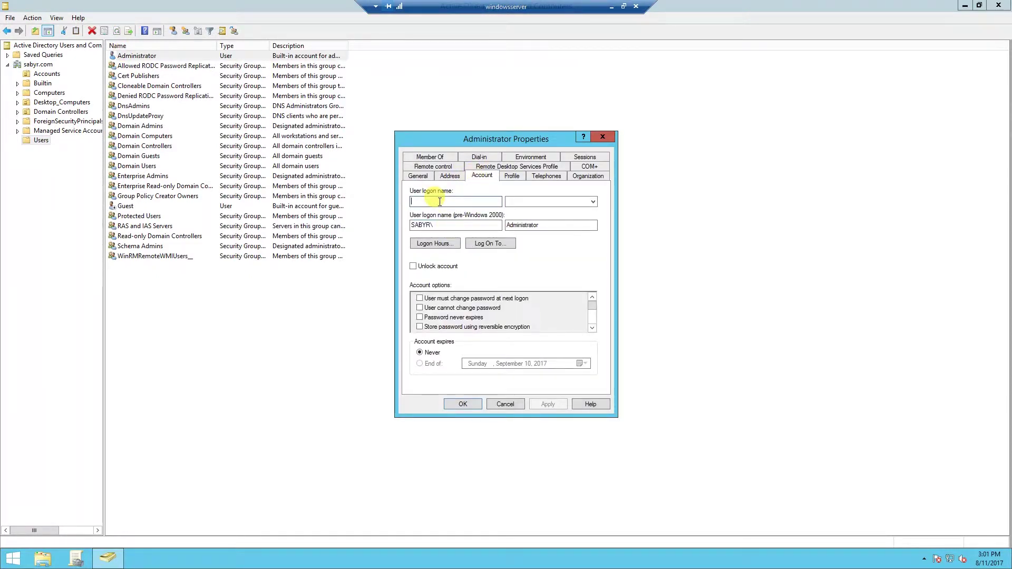
pyautogui.write('Aragom')
pyautogui.press('Tab')
pyautogui.press('Tab')
pyautogui.press('Tab')
pyautogui.write('Aragom')
pyautogui.click(536, 404)
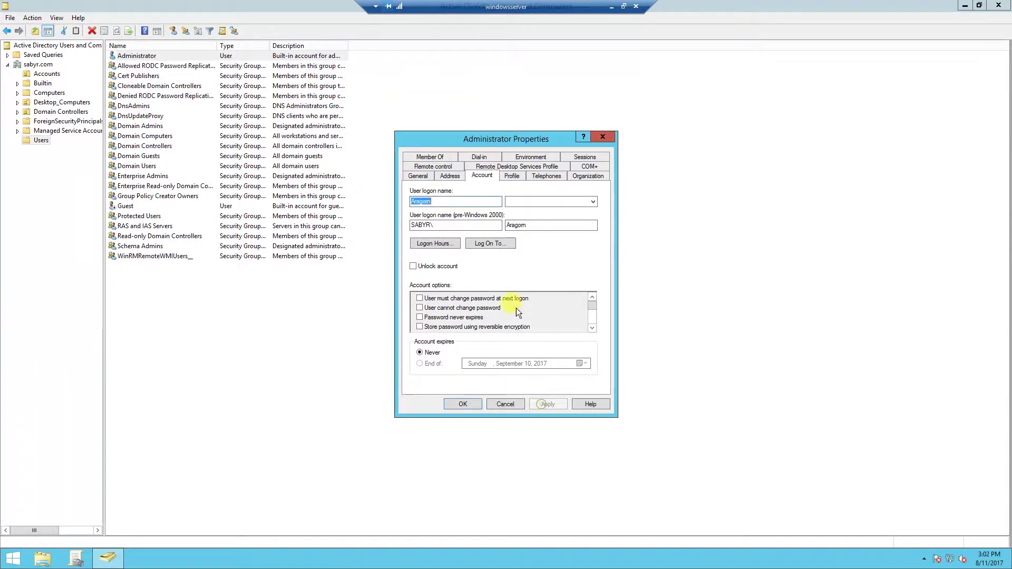
pyautogui.click(419, 176)
pyautogui.click(495, 224)
pyautogui.click(475, 254)
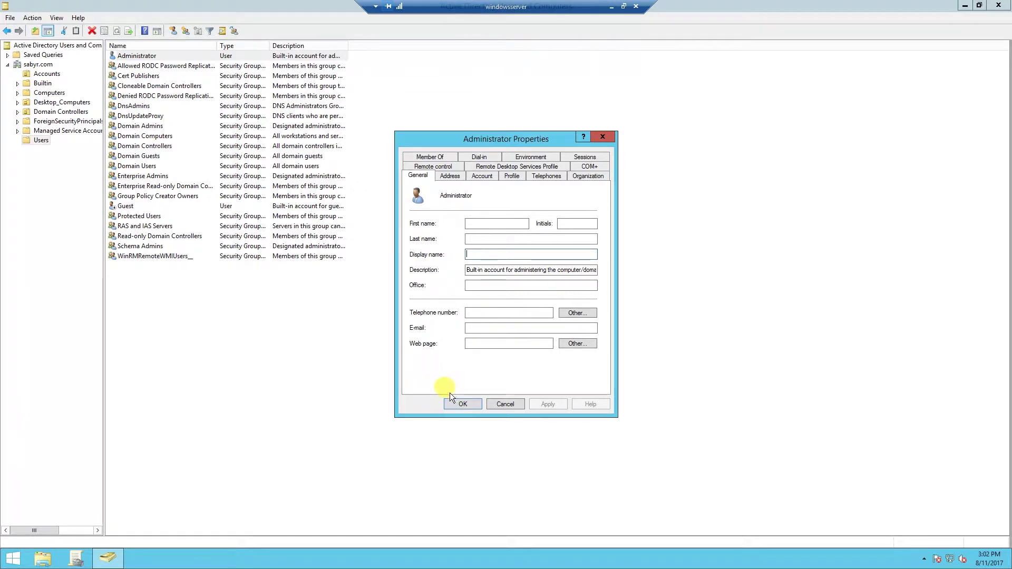
pyautogui.click(452, 407)
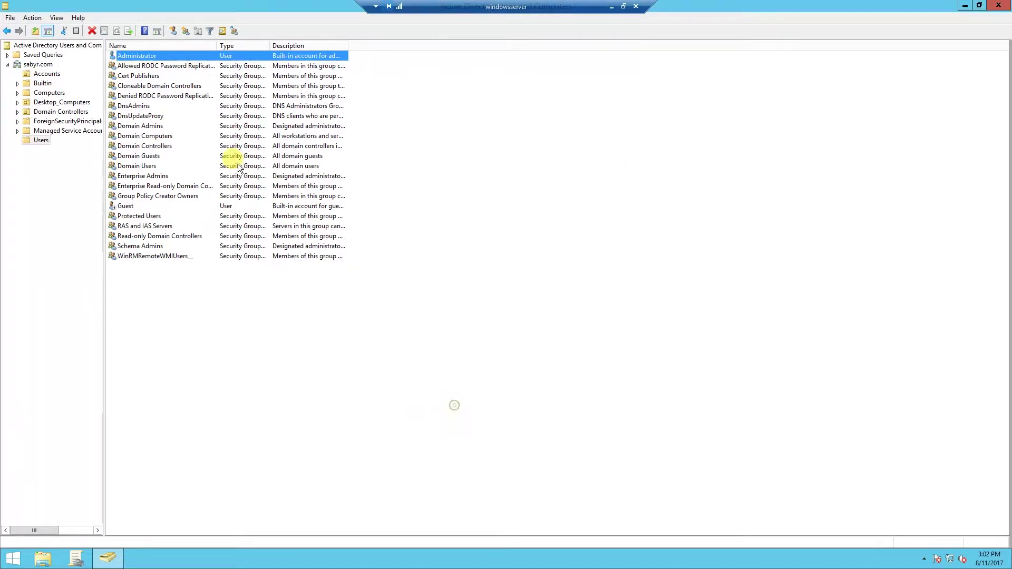
pyautogui.click(138, 55)
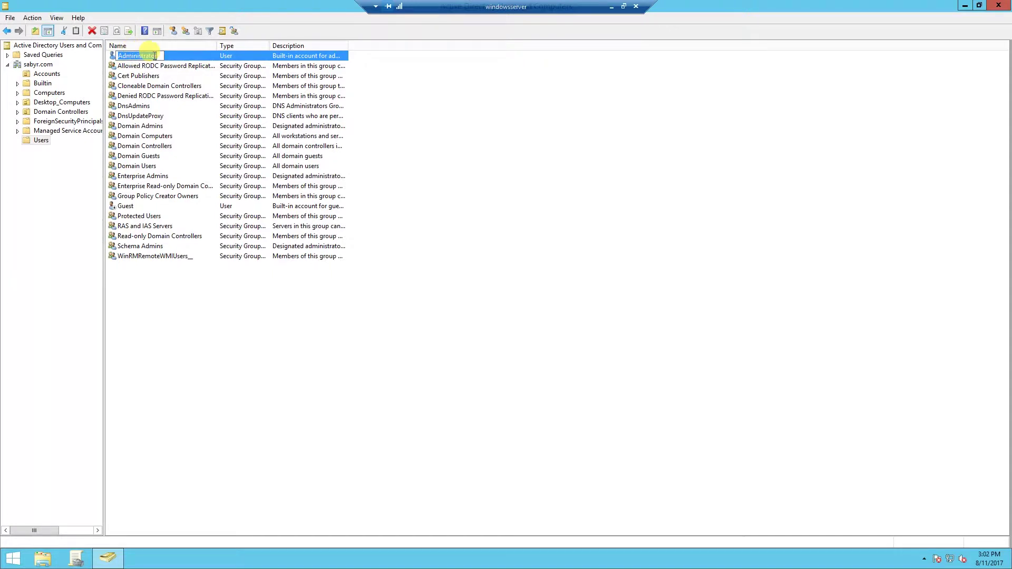
pyautogui.write('Aragorn')
pyautogui.press('Return')
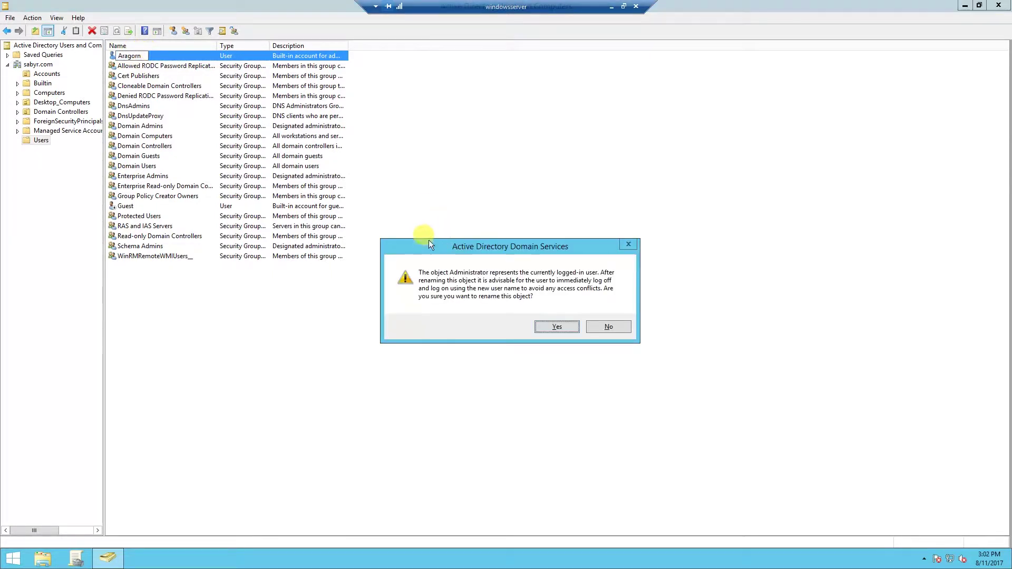
pyautogui.click(550, 326)
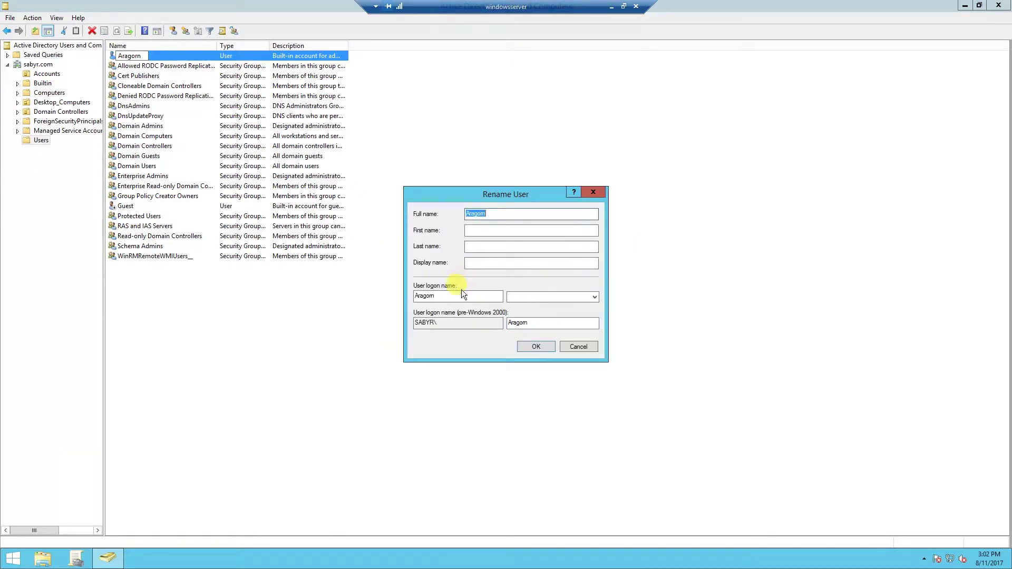
pyautogui.click(583, 298)
pyautogui.click(545, 312)
pyautogui.click(525, 345)
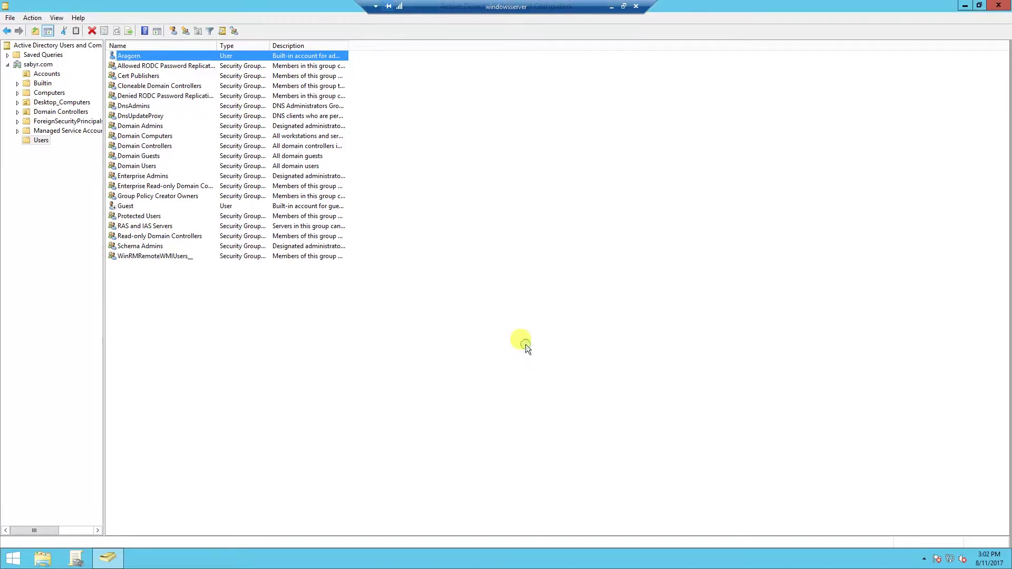
pyautogui.click(13, 558)
# - Sign out the Administrator and sign back in with the aragorn account and its password
pyautogui.click(830, 43)
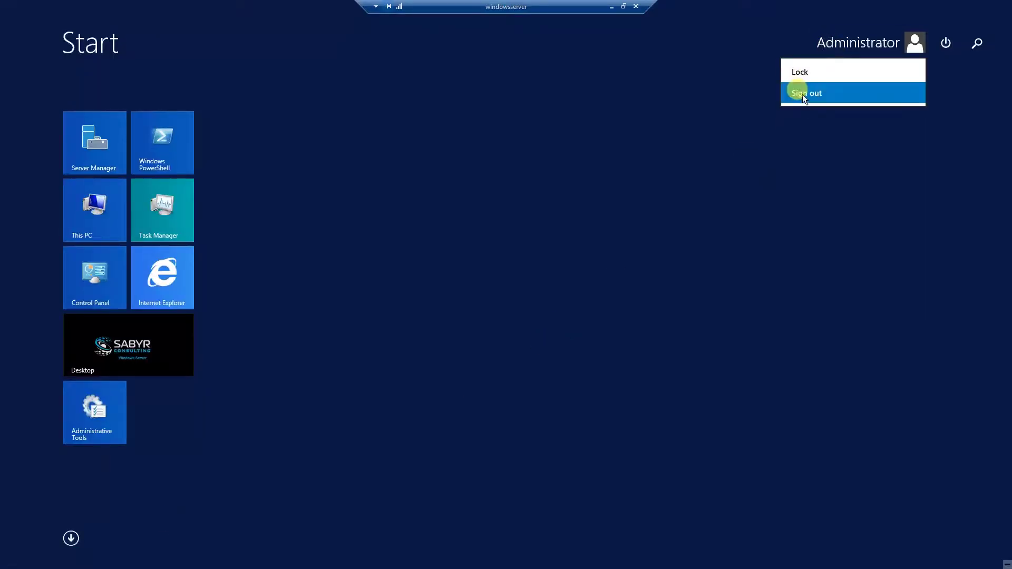
pyautogui.click(802, 94)
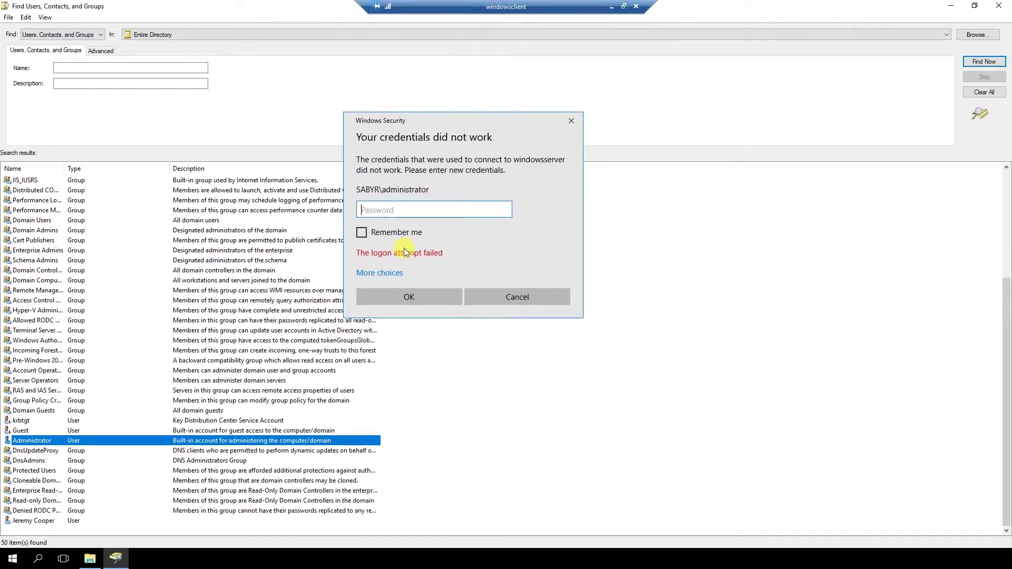
pyautogui.click(388, 274)
pyautogui.click(403, 360)
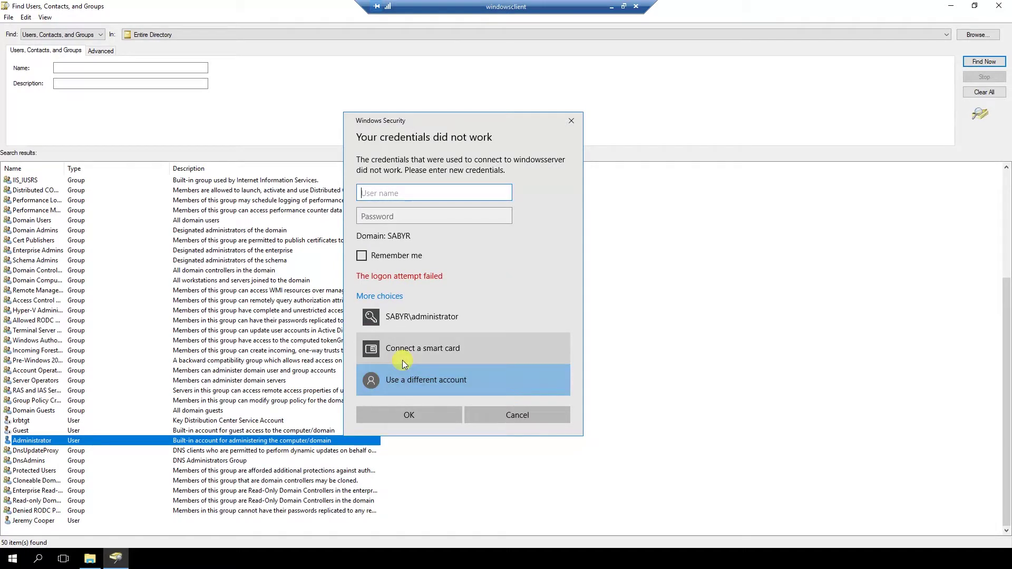
pyautogui.write('aragorn')
pyautogui.press('Tab')
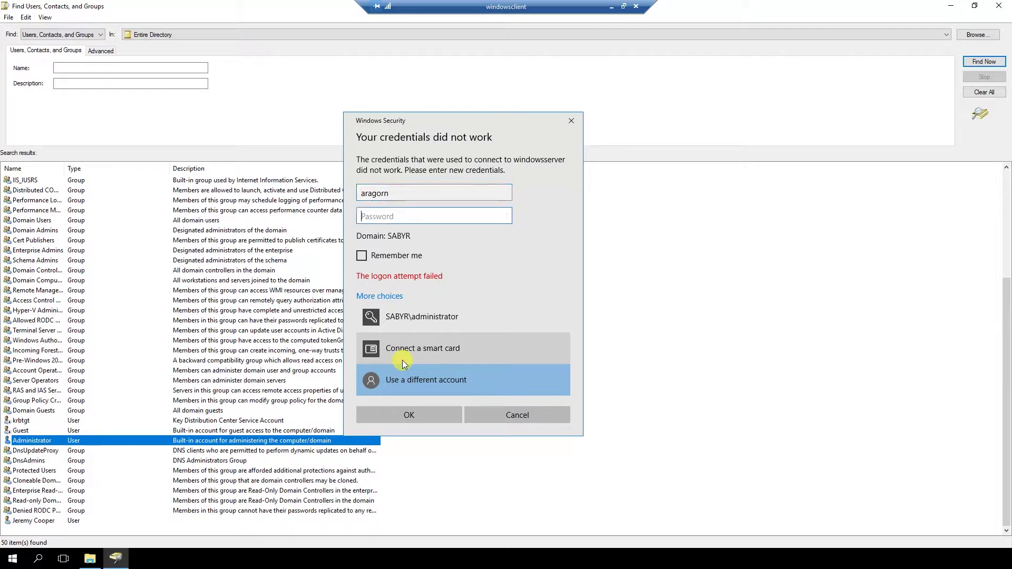
pyautogui.write('Pa$$w0rd')
pyautogui.press('Return')
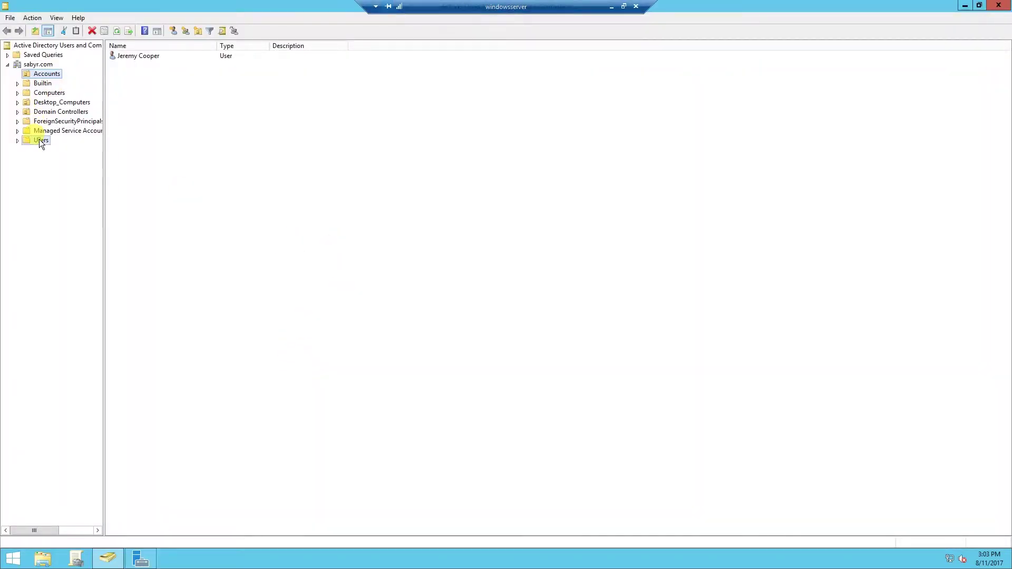
# - Open Aragorn's properties and paste its original description into a new Notepad window
pyautogui.click(39, 139)
pyautogui.doubleClick(125, 67)
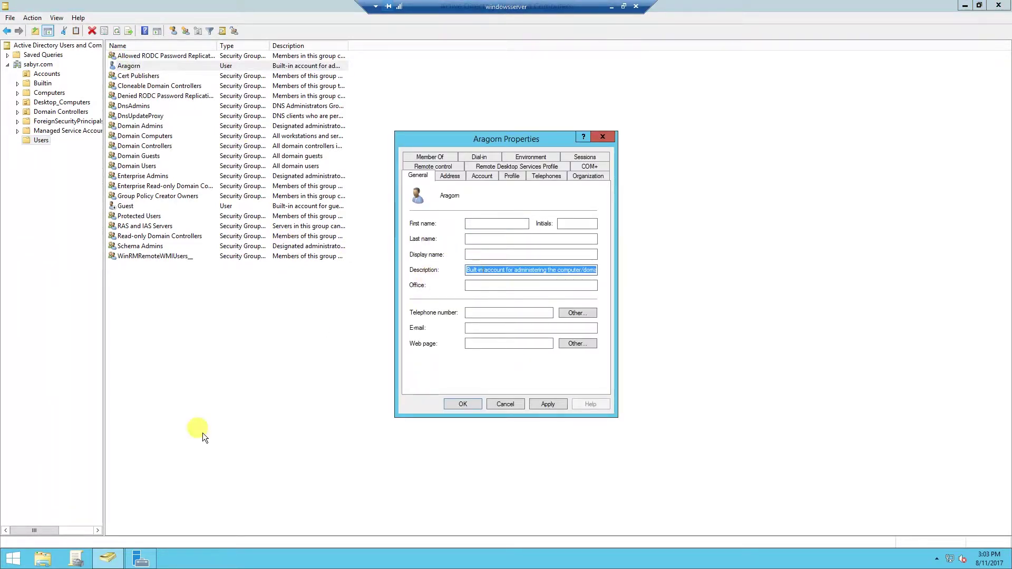
pyautogui.press('super')
pyautogui.write('notepad')
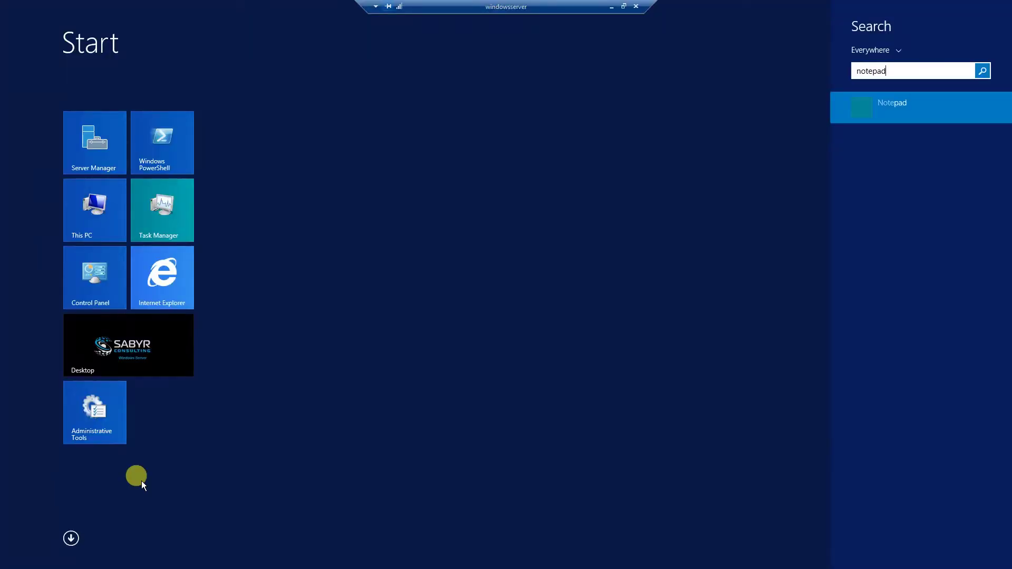
pyautogui.press('Return')
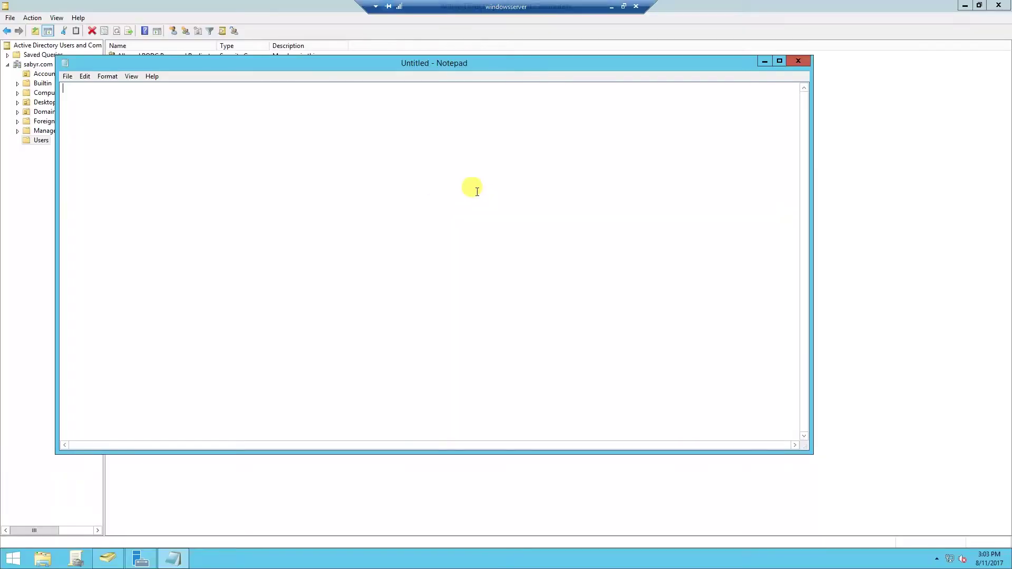
pyautogui.write('Built-in account for administering the computer/domain')
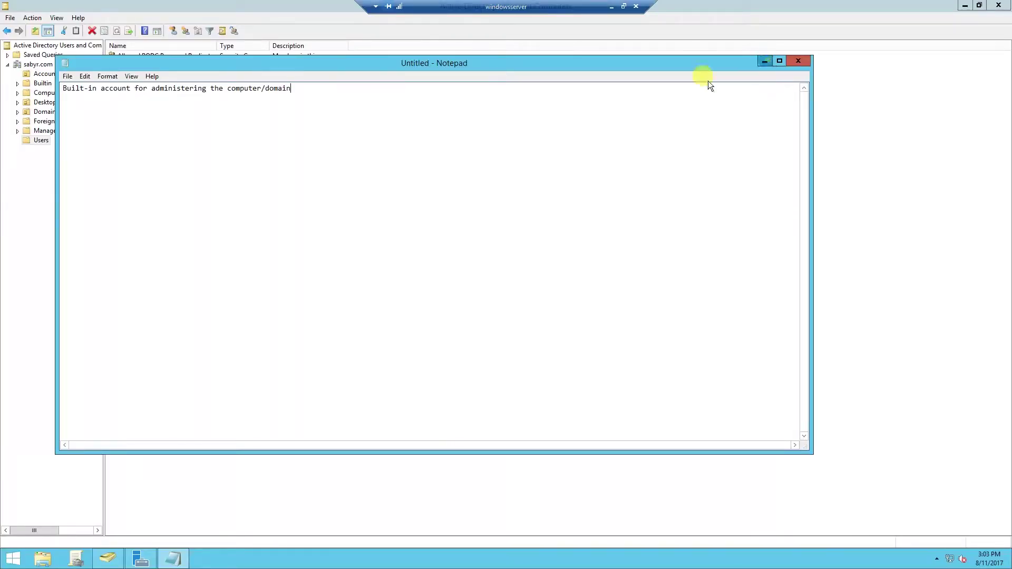
pyautogui.click(765, 62)
# - Replace Aragorn's description with 'Just a plain user', apply and close
pyautogui.click(489, 266)
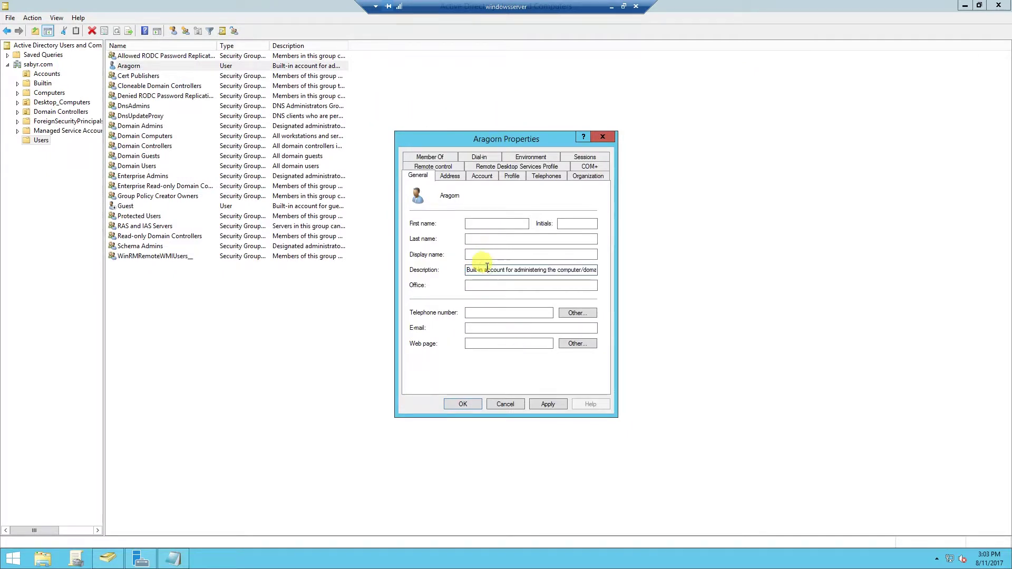
pyautogui.hotkey('ctrl', 'a')
pyautogui.write('Just a plain use')
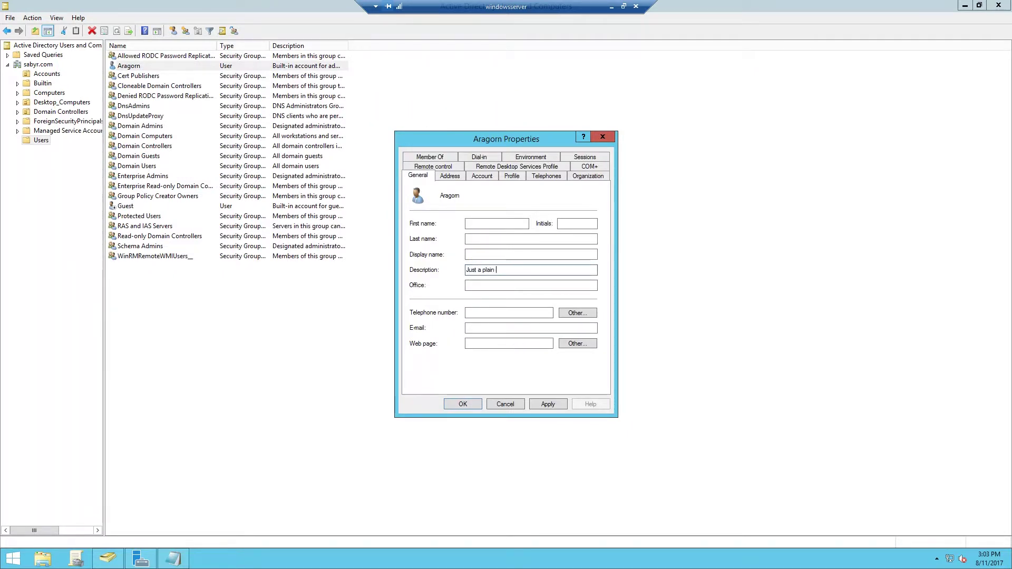
pyautogui.write('r')
pyautogui.click(545, 400)
pyautogui.click(454, 400)
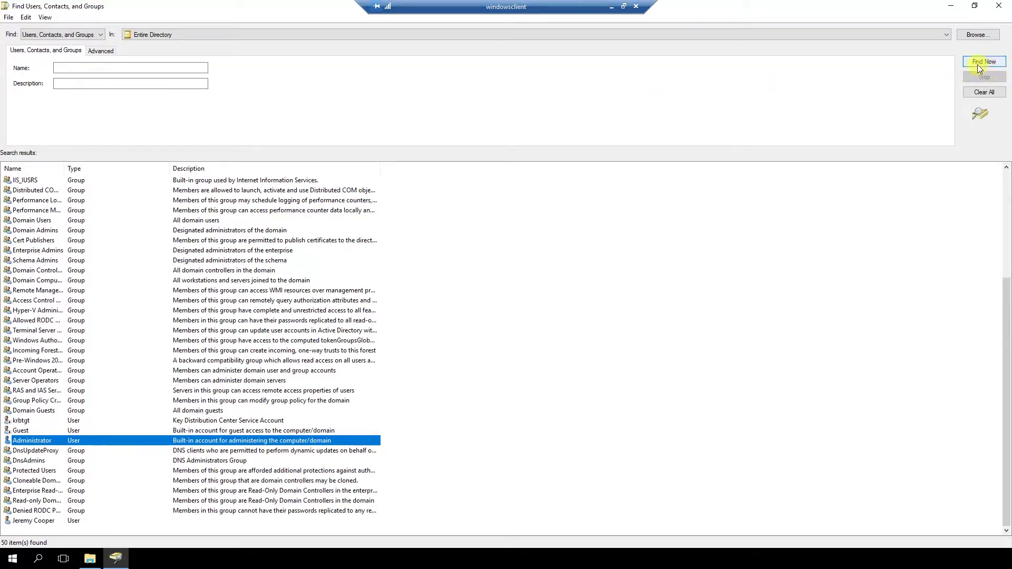
pyautogui.click(984, 62)
pyautogui.scroll(-5, 40, 334)
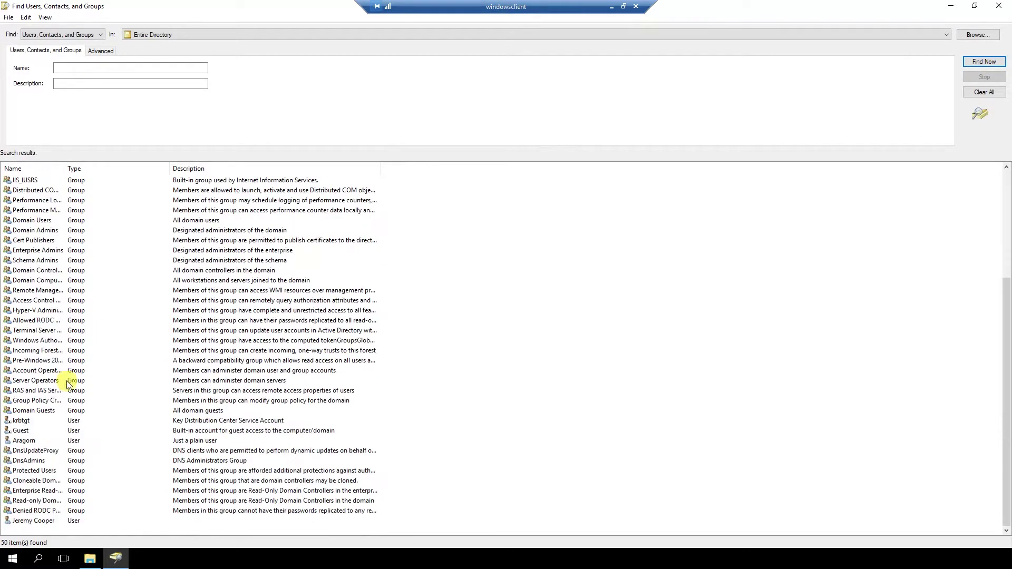
pyautogui.click(112, 442)
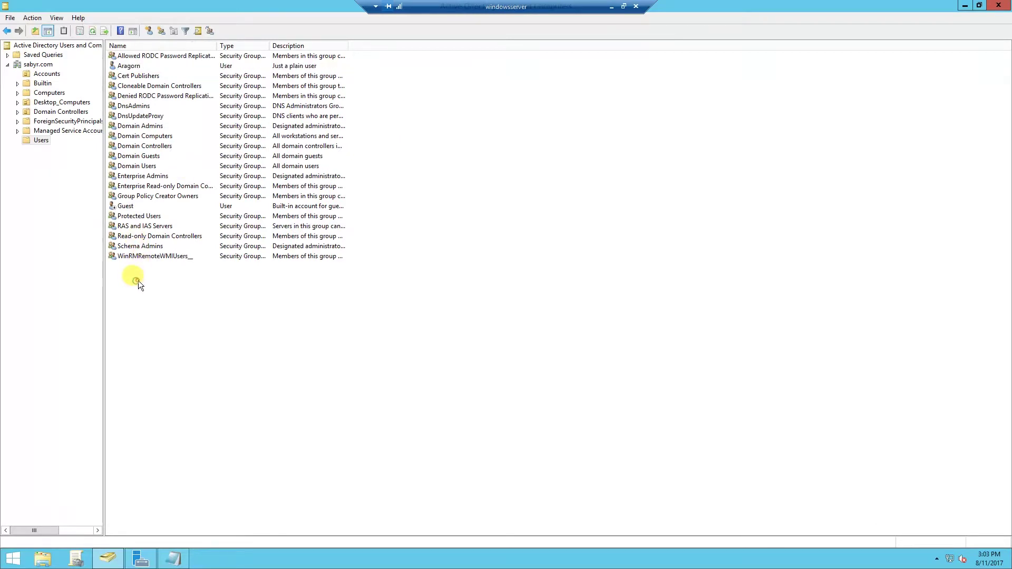
# - Start a new Users account named Administrator, with no forced password change and a never-expiring password
pyautogui.rightClick(138, 280)
pyautogui.moveTo(222, 315)
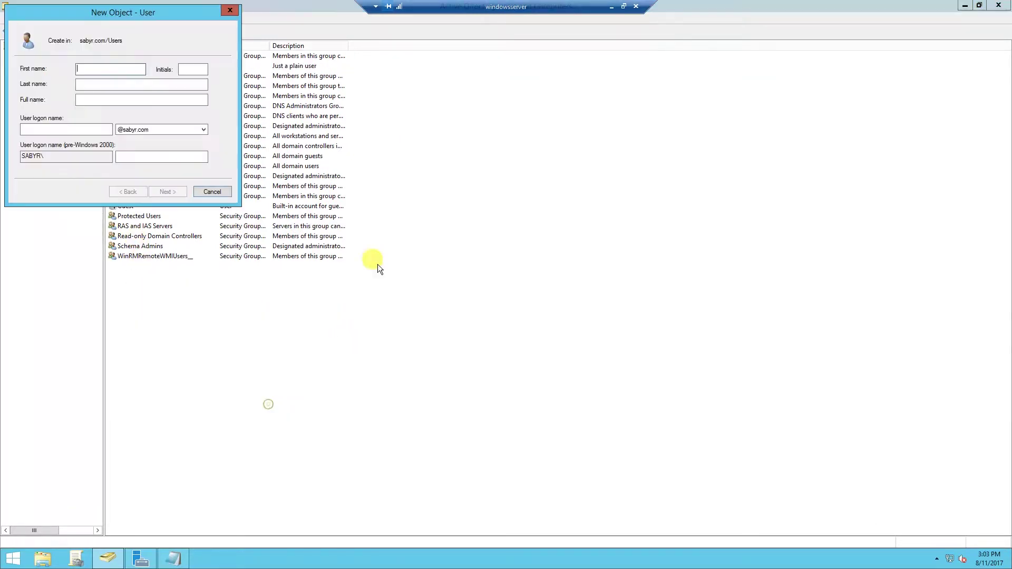
pyautogui.click(94, 99)
pyautogui.write('Administrator')
pyautogui.click(24, 129)
pyautogui.write('admi')
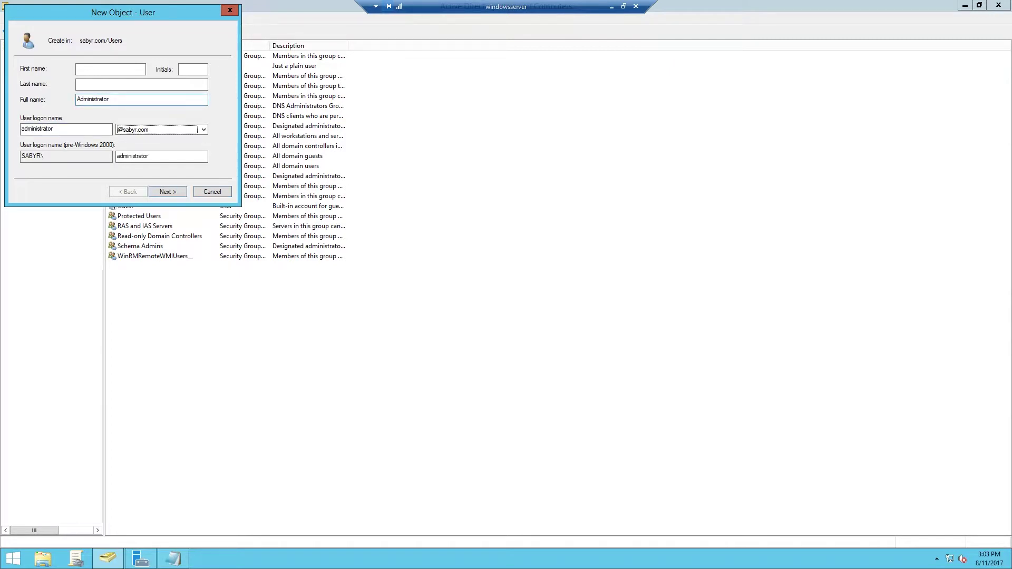
pyautogui.click(164, 192)
pyautogui.click(50, 104)
pyautogui.click(40, 130)
# - Copy a prepared password from the notes, enter it twice, and finish creating the user
pyautogui.click(173, 557)
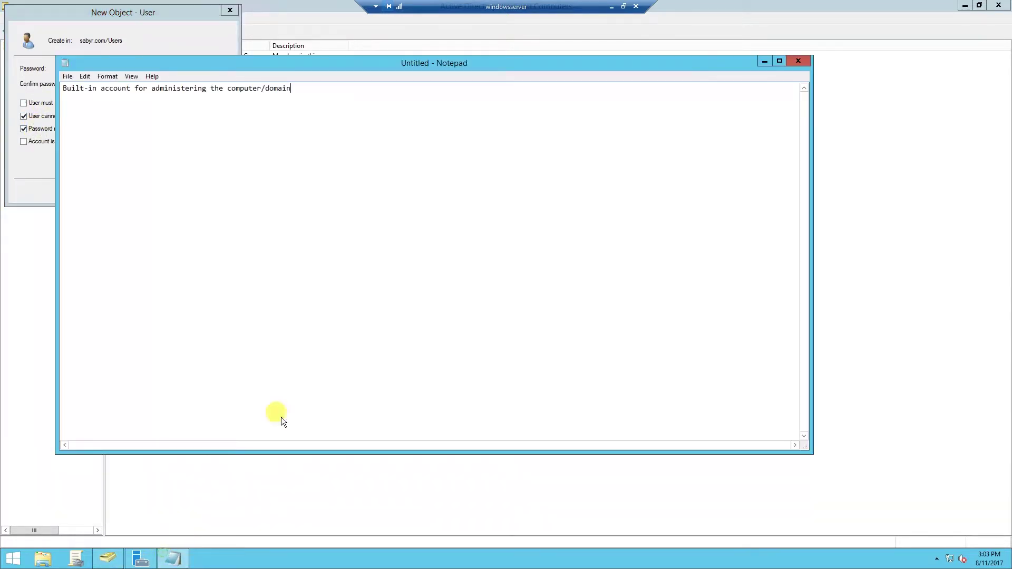
pyautogui.press('Return')
pyautogui.write('correcthorser')
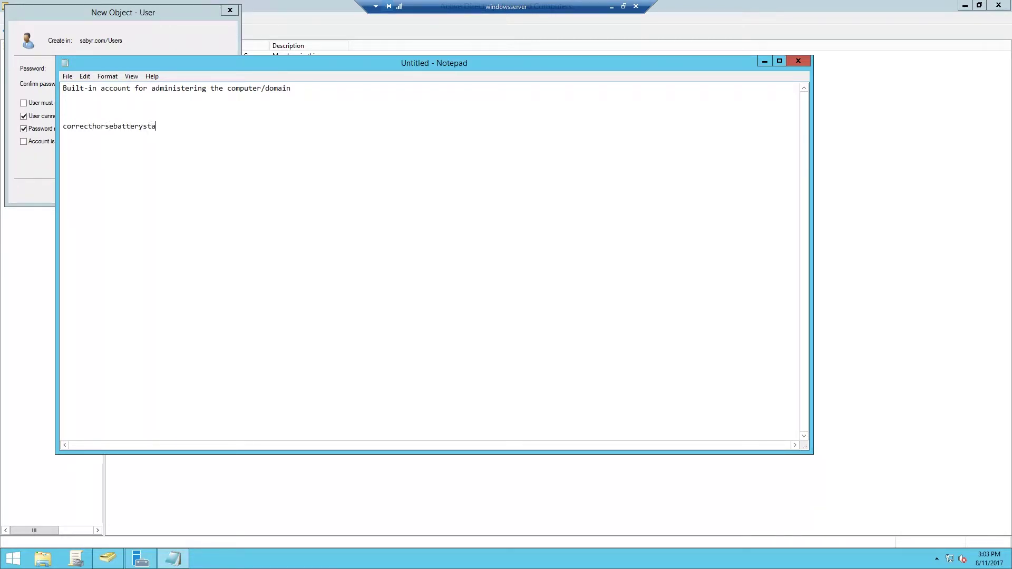
pyautogui.hotkey('shift', 'Home')
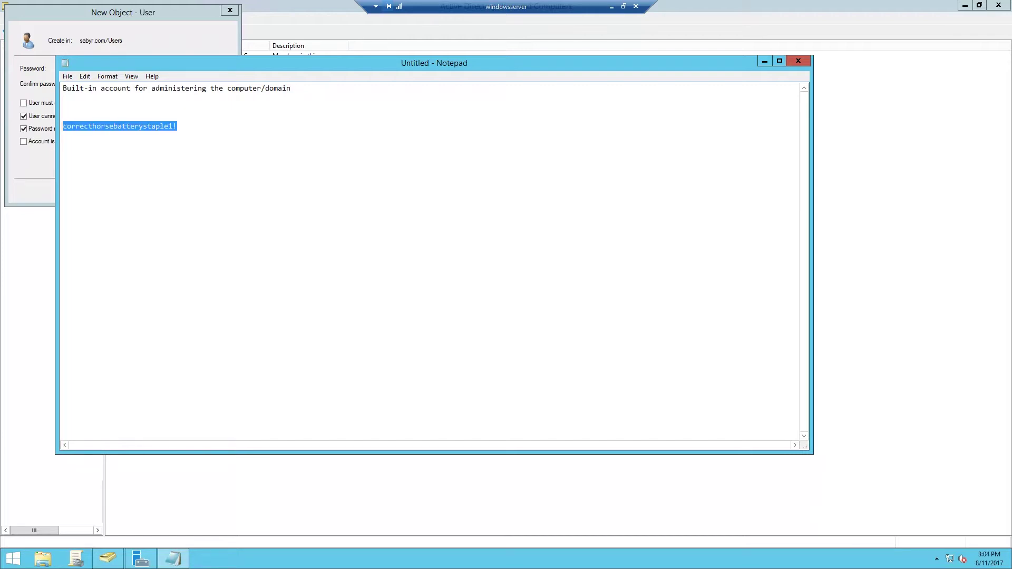
pyautogui.click(167, 36)
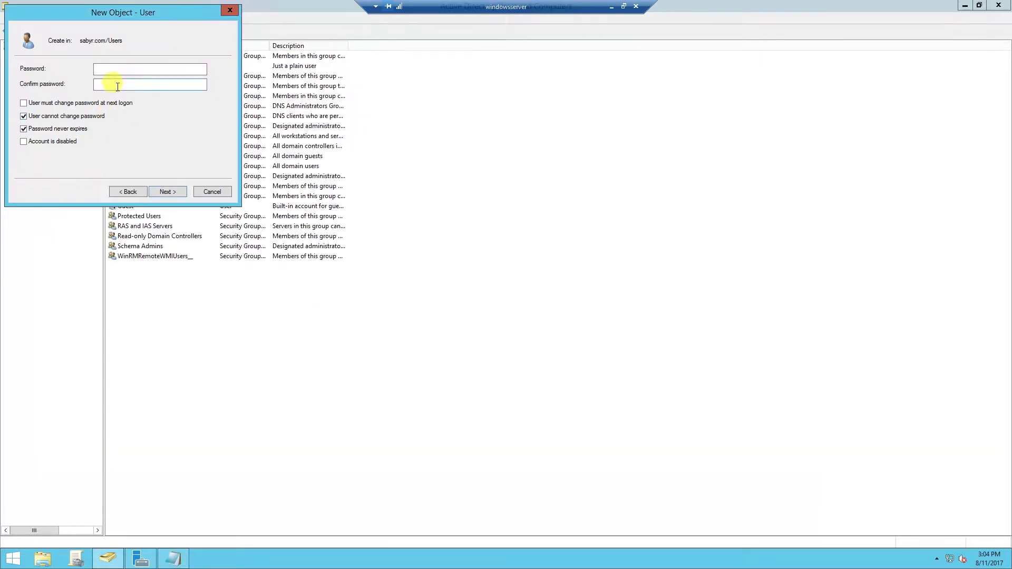
pyautogui.click(115, 69)
pyautogui.hotkey('ctrl', 'v')
pyautogui.press('Tab')
pyautogui.hotkey('ctrl', 'v')
pyautogui.click(161, 190)
pyautogui.click(166, 190)
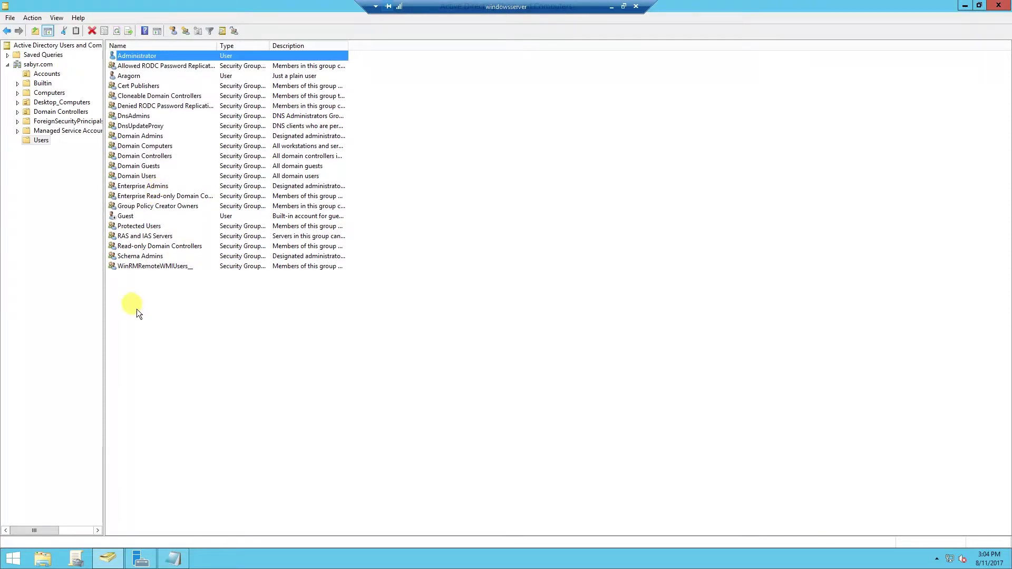
# - Copy the built-in account description line from the notes
pyautogui.click(174, 558)
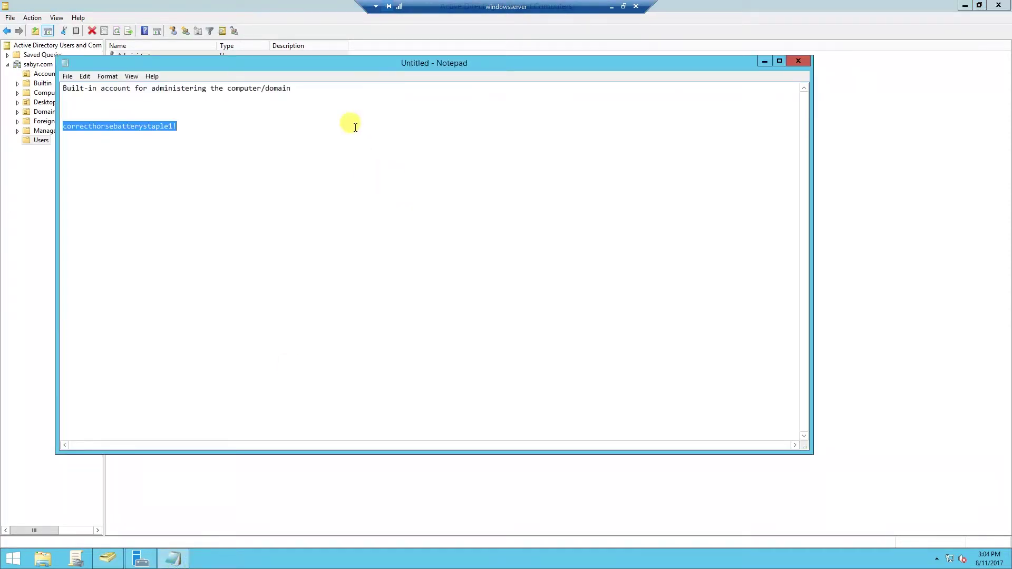
pyautogui.click(323, 88)
pyautogui.hotkey('shift', 'Home')
pyautogui.hotkey('ctrl', 'c')
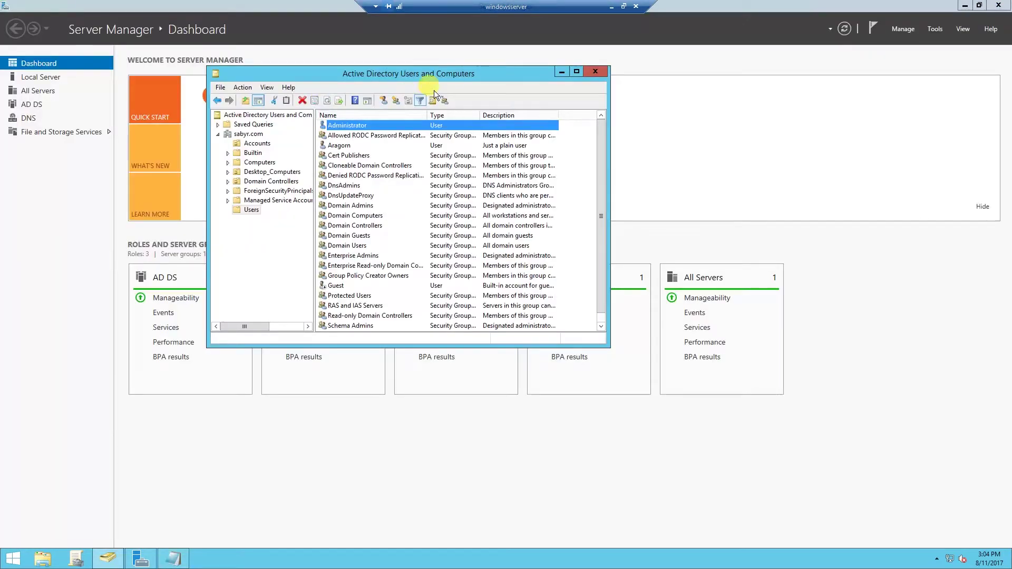
# - Paste the built-in account description into the new Administrator's properties and apply
pyautogui.doubleClick(435, 71)
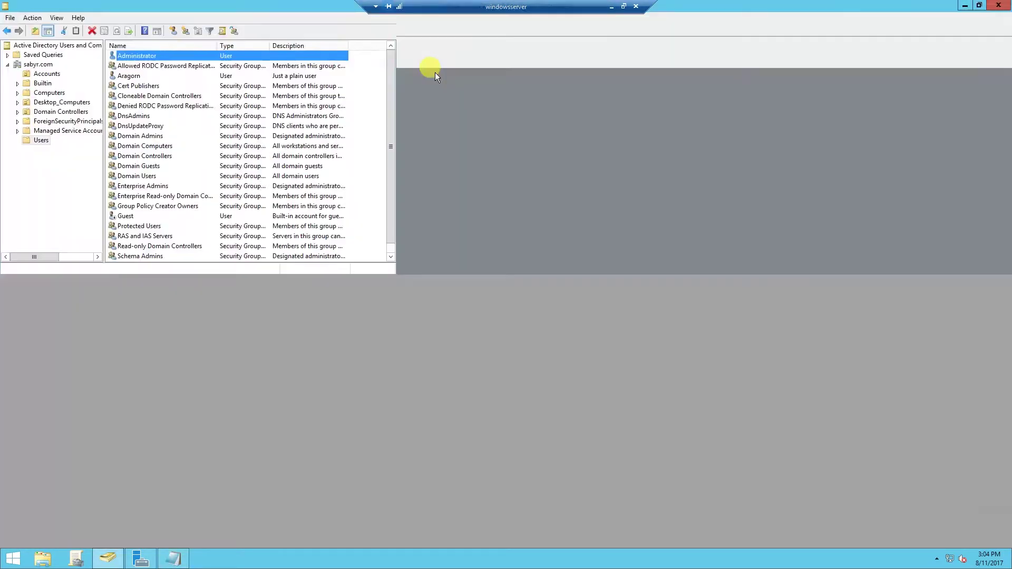
pyautogui.doubleClick(144, 54)
pyautogui.click(475, 270)
pyautogui.hotkey('ctrl', 'v')
pyautogui.click(539, 405)
pyautogui.click(465, 404)
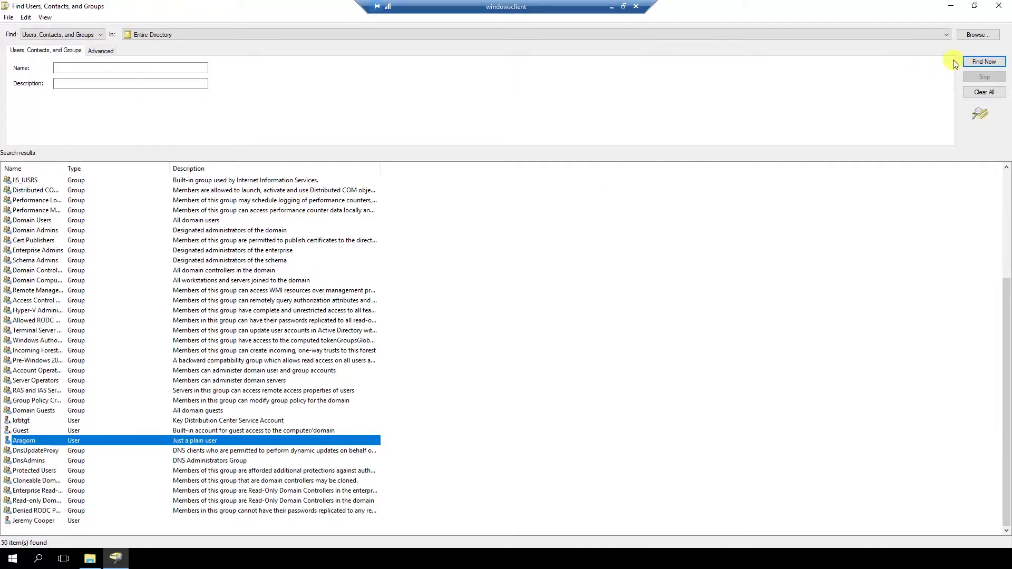
# - Rerun the client's directory search and select the decoy Administrator among 51 results
pyautogui.click(983, 62)
pyautogui.scroll(-5, 241, 384)
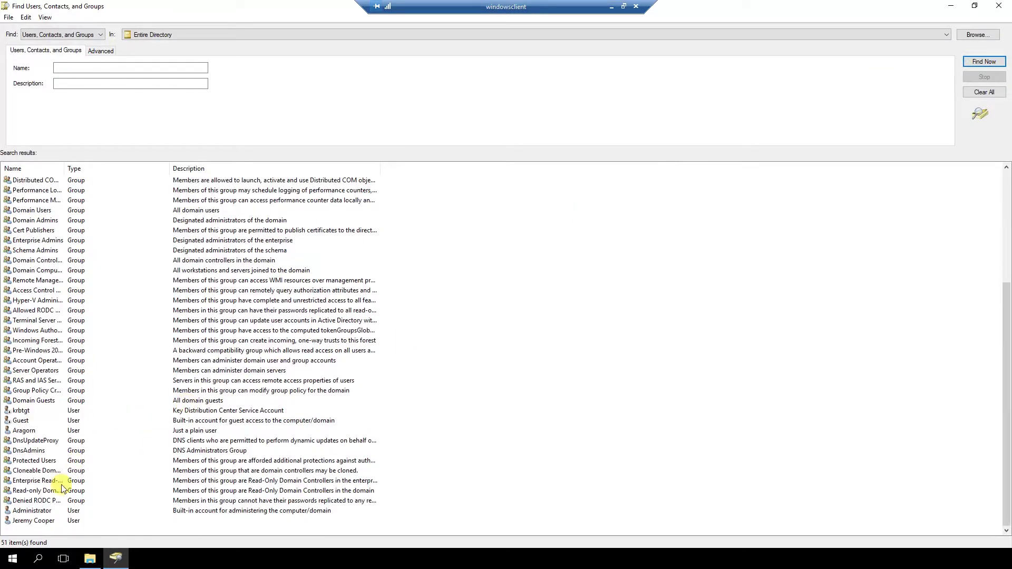
pyautogui.click(37, 511)
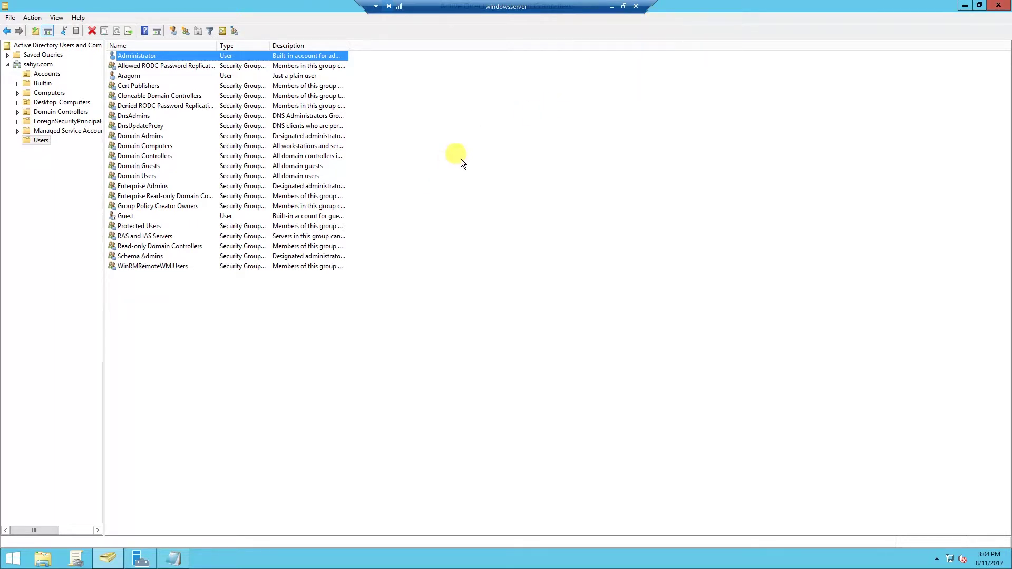
# - Close the server consoles and open Default Domain Policy in the Group Policy Management Editor
pyautogui.click(999, 5)
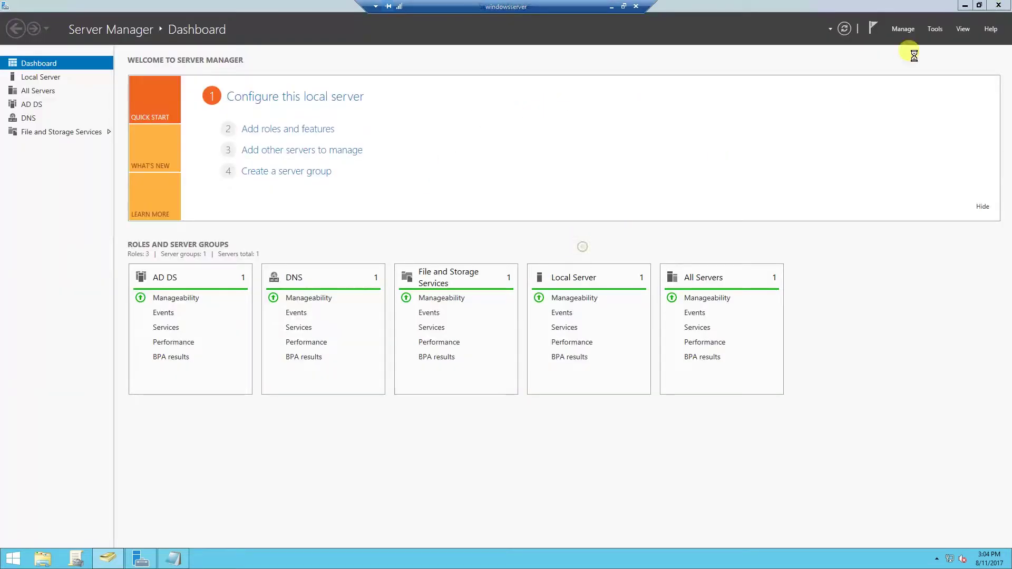
pyautogui.click(995, 6)
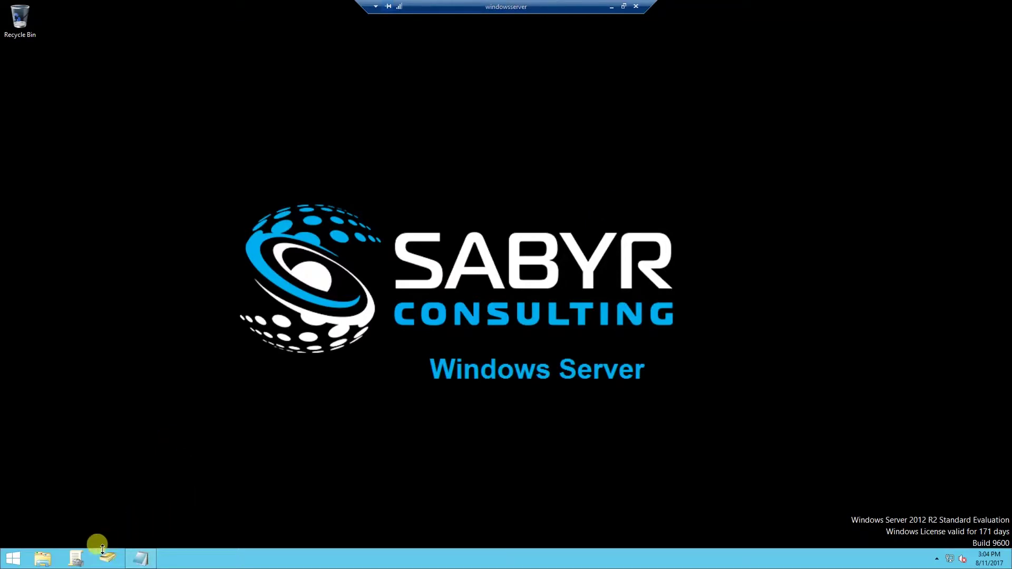
pyautogui.click(82, 563)
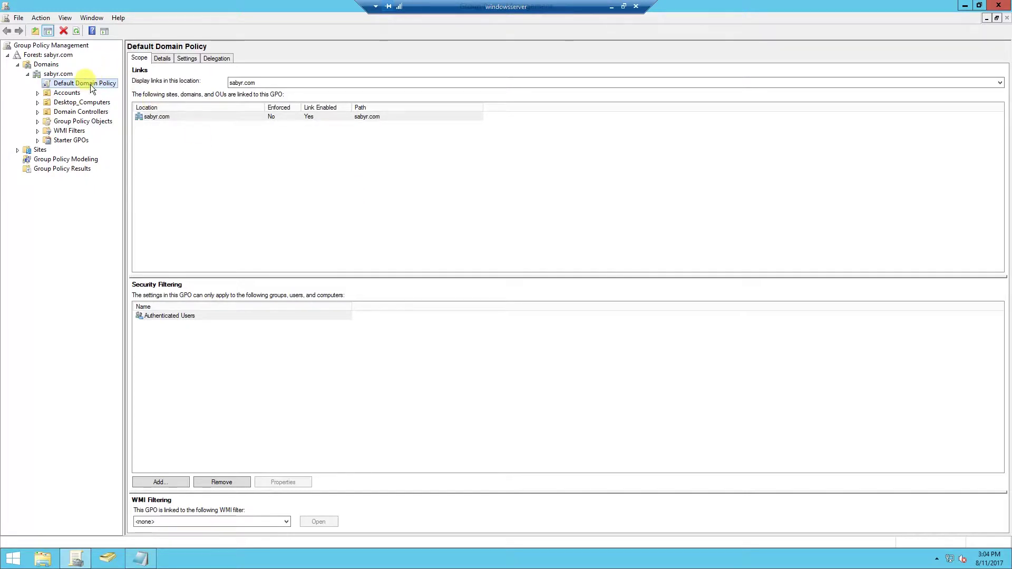
pyautogui.rightClick(91, 85)
pyautogui.click(102, 94)
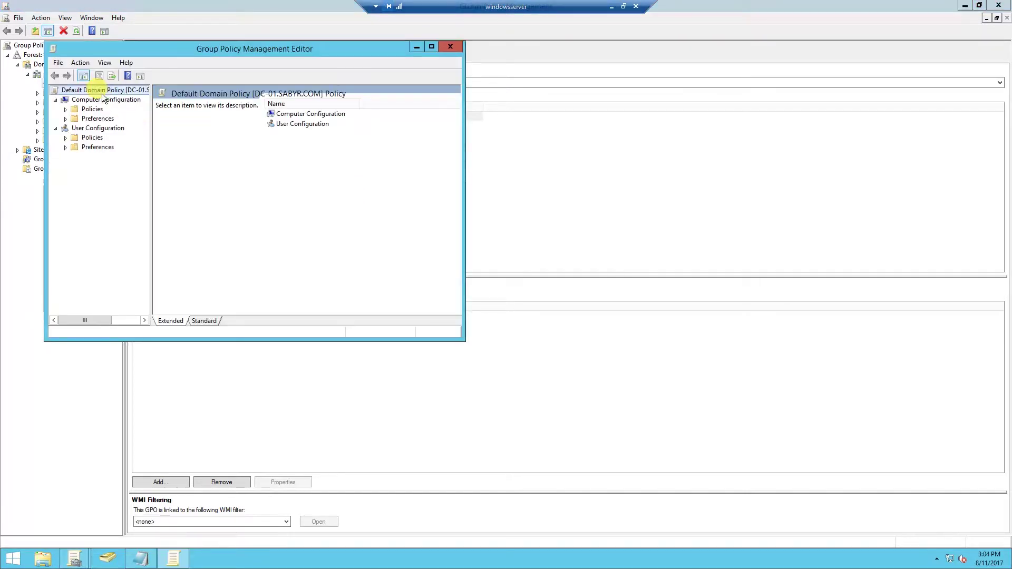
# - Navigate to Computer Configuration > Windows Settings > Security Settings > Local Policies > Audit Policy
pyautogui.click(65, 110)
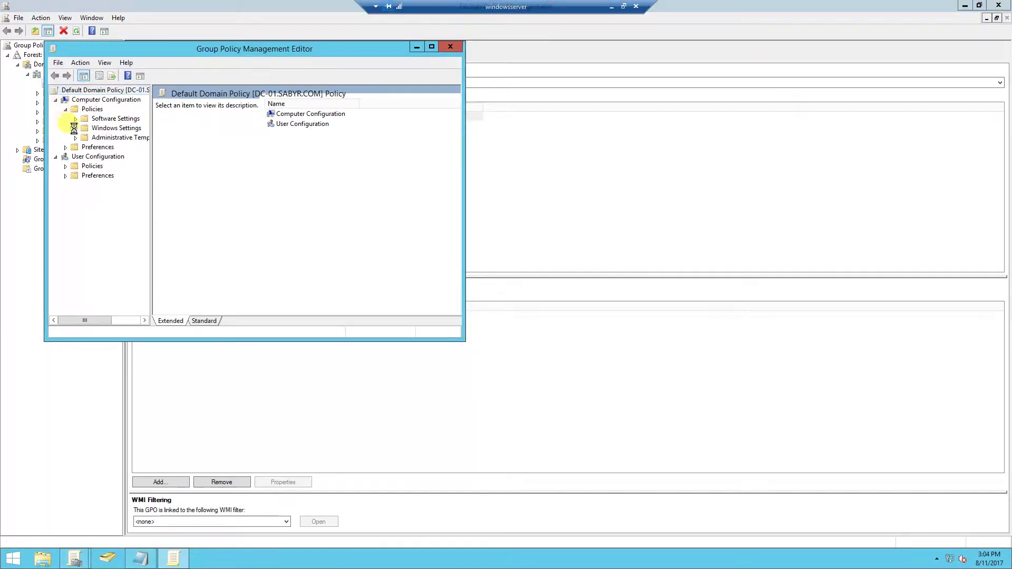
pyautogui.click(75, 128)
pyautogui.click(90, 157)
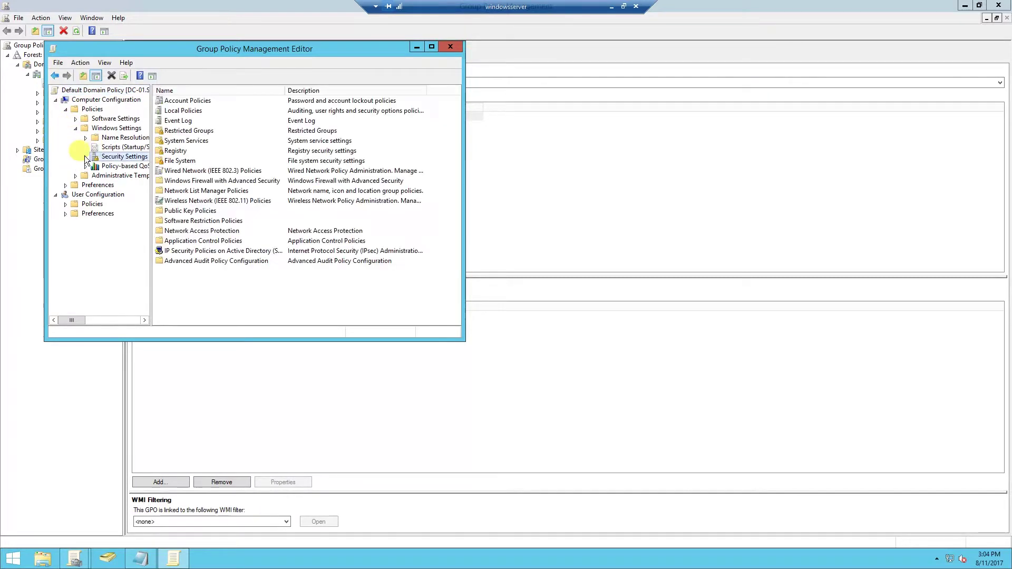
pyautogui.click(85, 156)
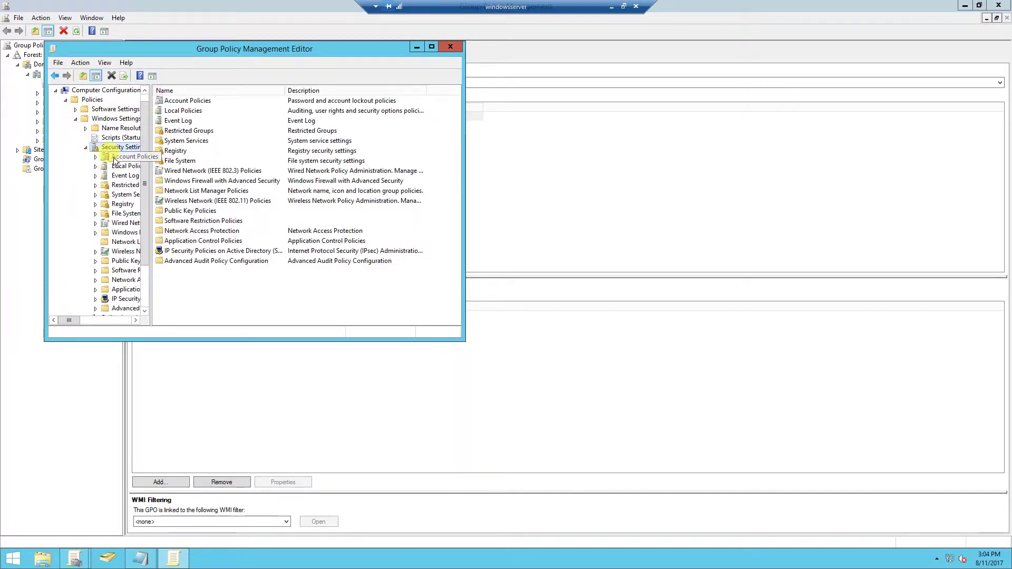
pyautogui.doubleClick(117, 166)
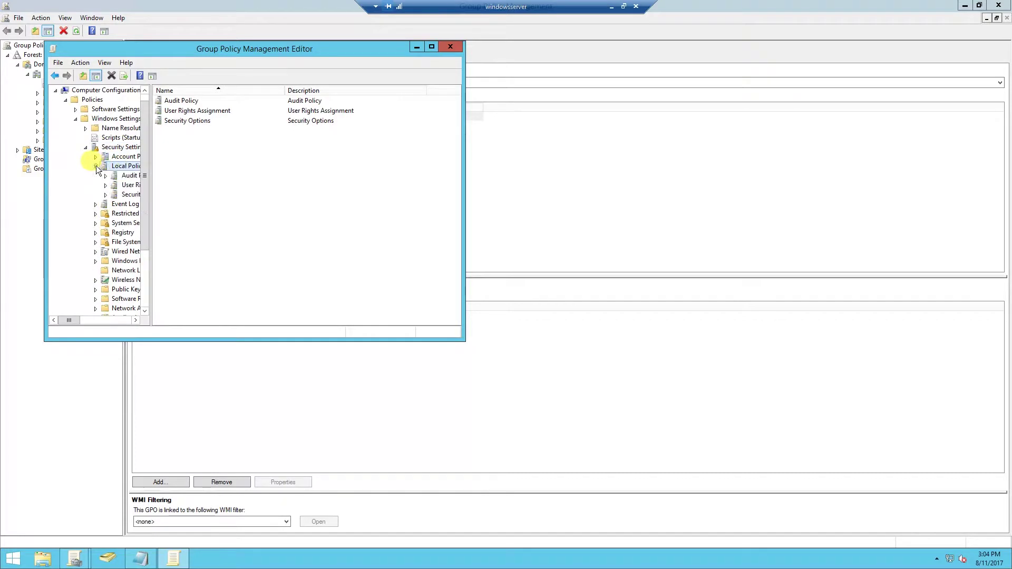
pyautogui.click(129, 176)
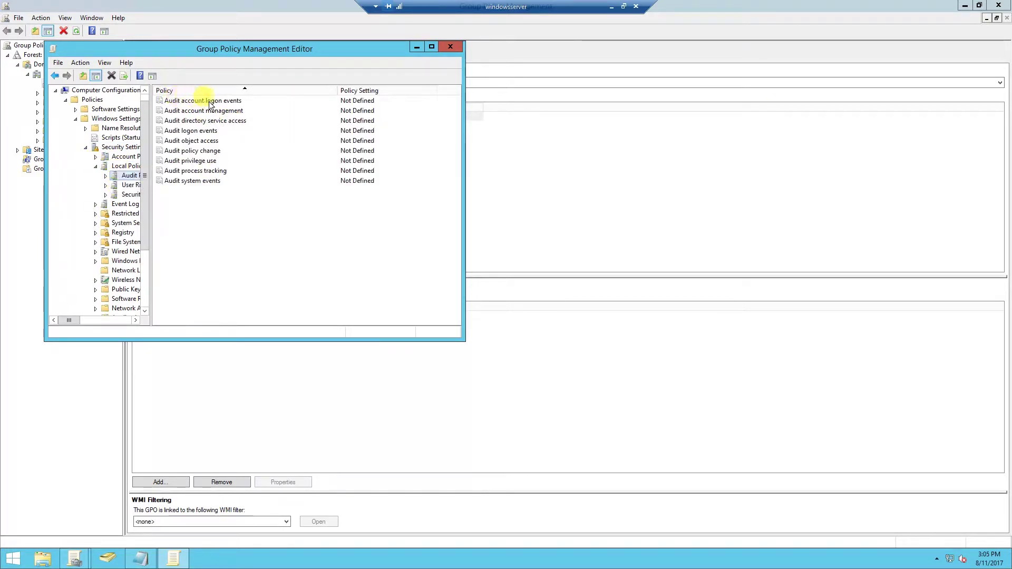
# - Define Audit account logon events for Success, save it, and close the editor
pyautogui.click(188, 132)
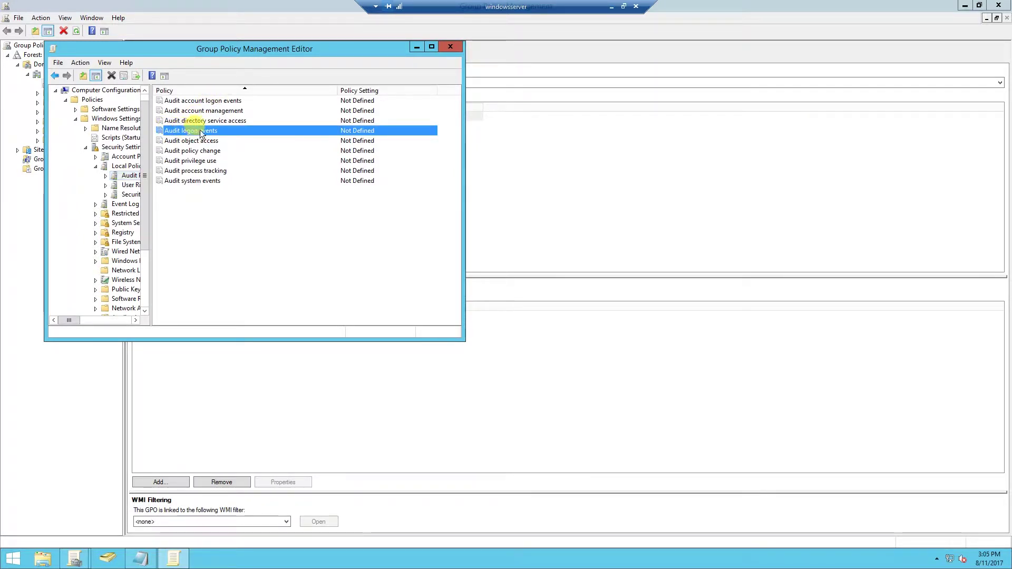
pyautogui.click(175, 103)
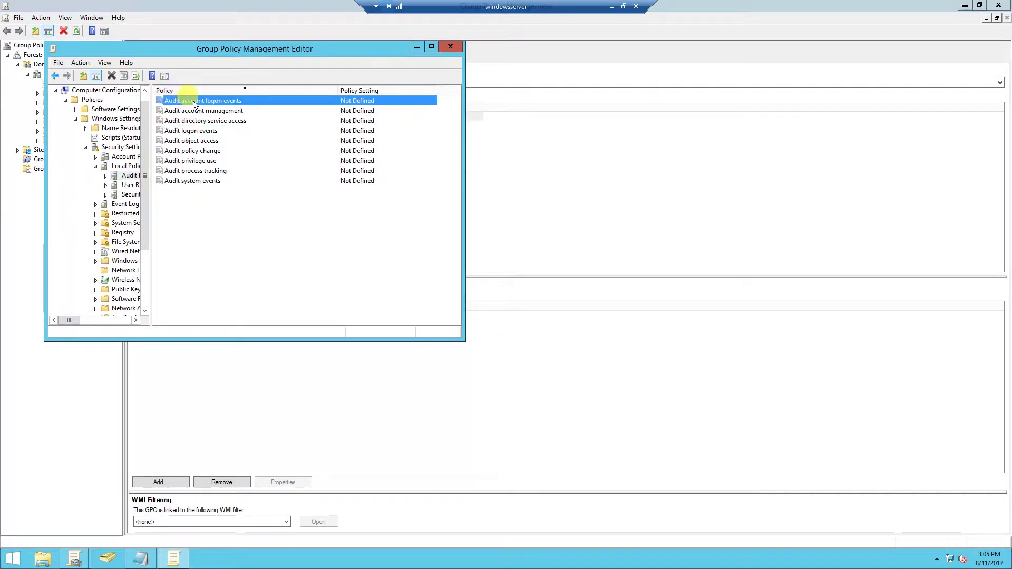
pyautogui.doubleClick(176, 102)
pyautogui.click(182, 129)
pyautogui.click(177, 153)
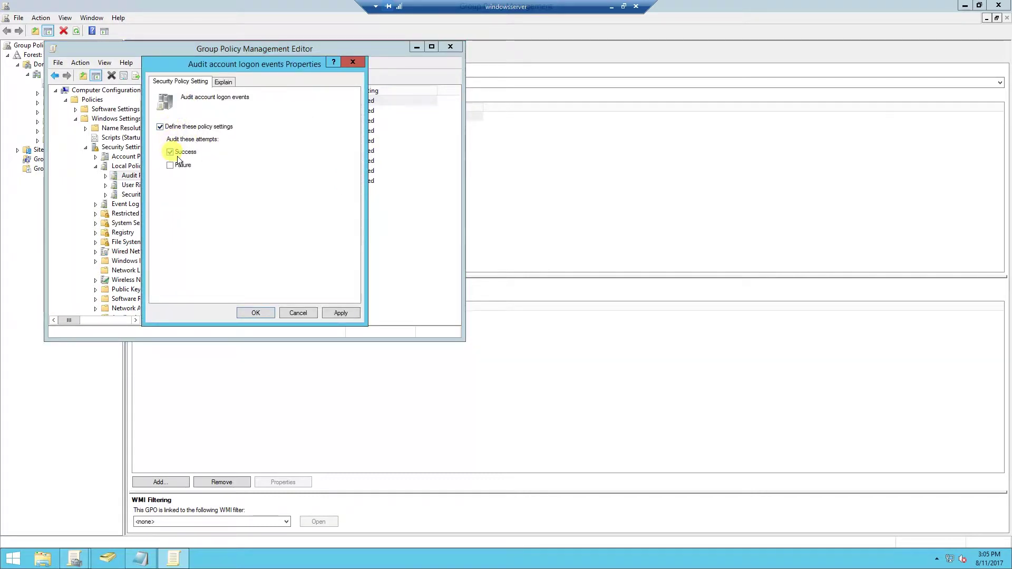
pyautogui.click(256, 312)
pyautogui.click(450, 47)
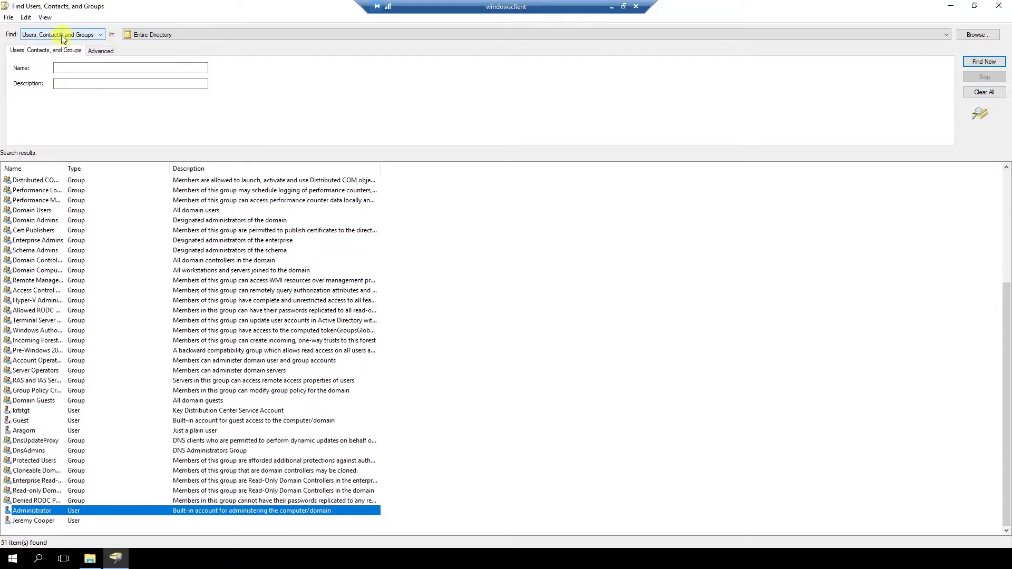
# - Search the directory for computers and select DC-01 alongside WINDOWSCLIENT
pyautogui.click(64, 35)
pyautogui.click(32, 50)
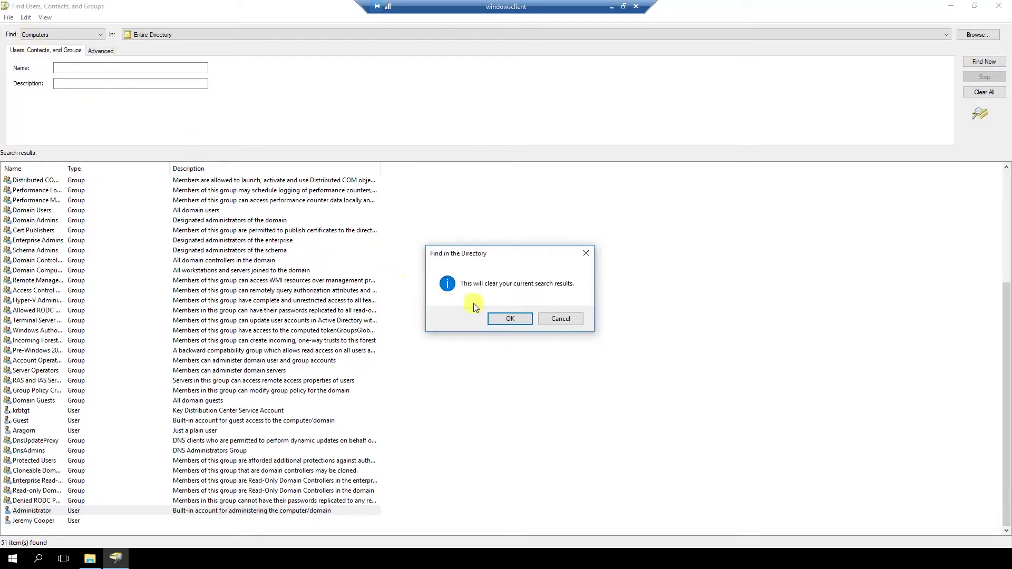
pyautogui.click(498, 318)
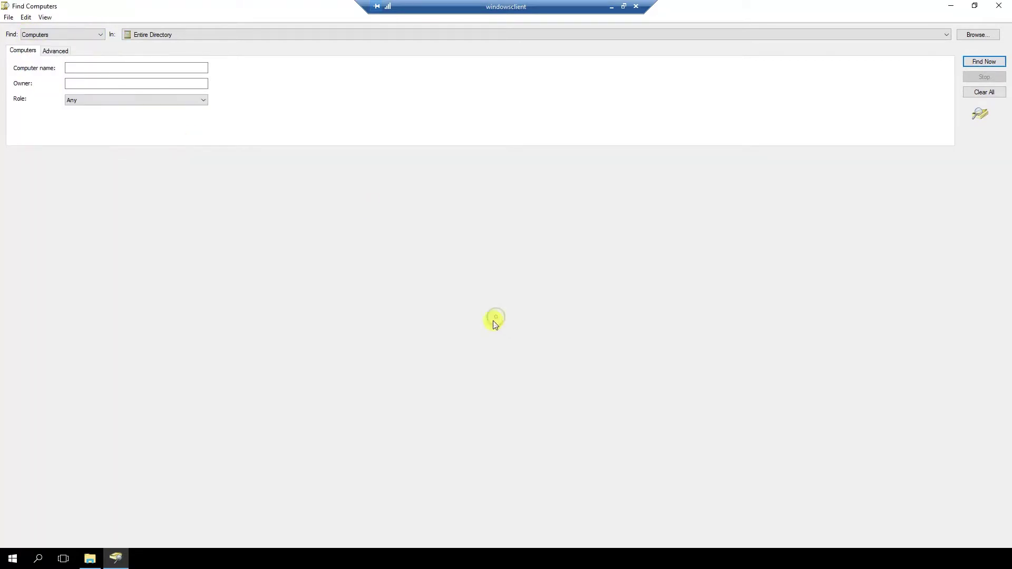
pyautogui.click(981, 62)
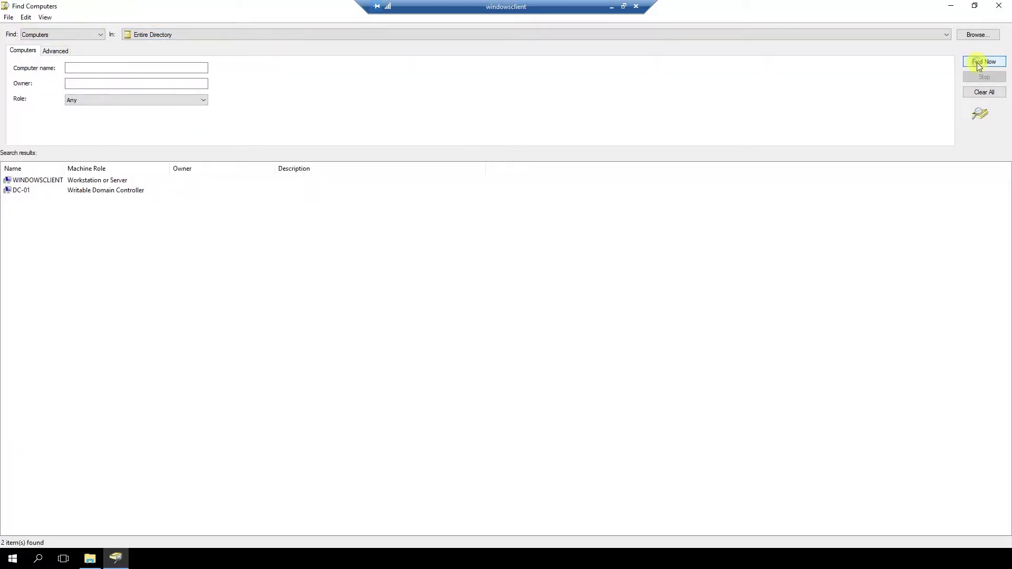
pyautogui.click(24, 189)
pyautogui.click(10, 559)
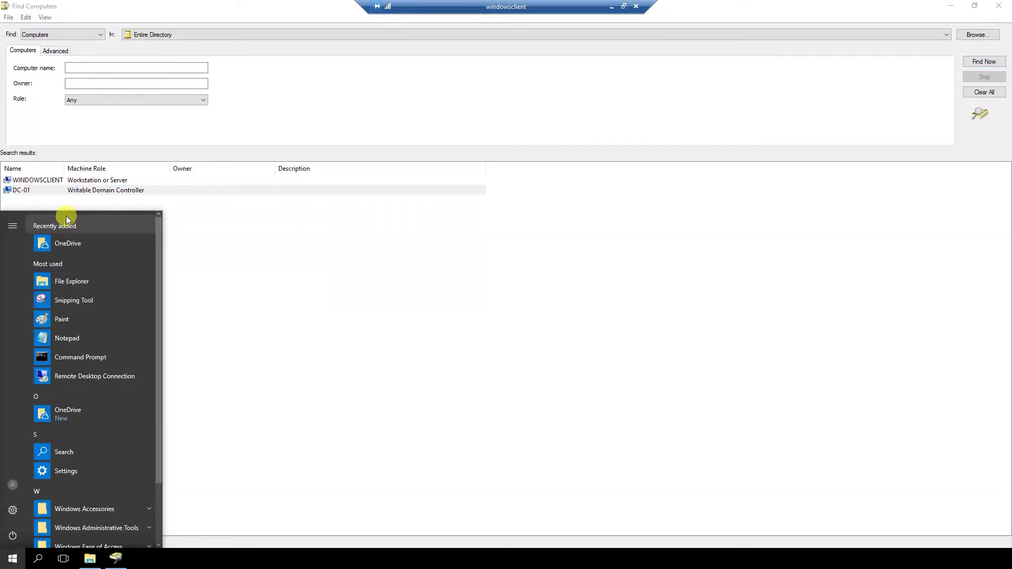
# - Run 'set' in Command Prompt, confirm LOGONSERVER=\\DC-01, and close the console
pyautogui.click(85, 358)
pyautogui.click(274, 228)
pyautogui.write('set')
pyautogui.press('Return')
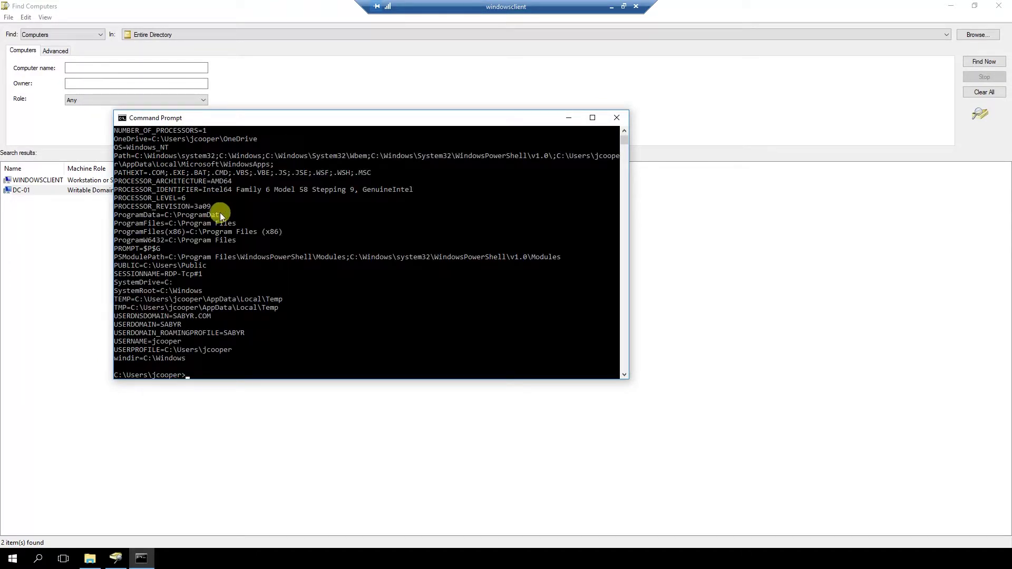
pyautogui.scroll(2, 204, 233)
pyautogui.rightClick(170, 173)
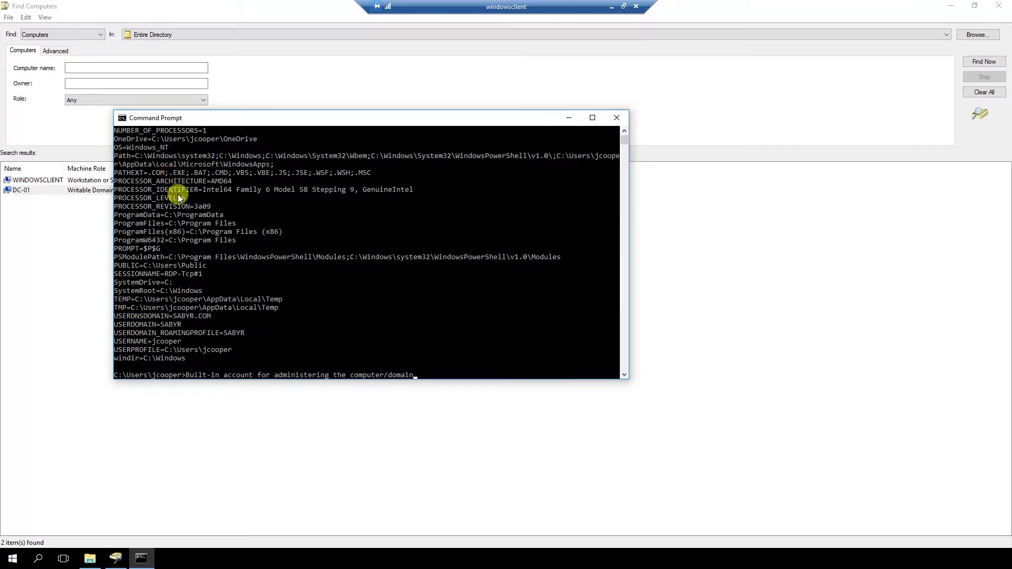
pyautogui.scroll(3, 182, 192)
pyautogui.moveTo(132, 198); pyautogui.dragTo(199, 198)
pyautogui.click(202, 199)
pyautogui.click(613, 123)
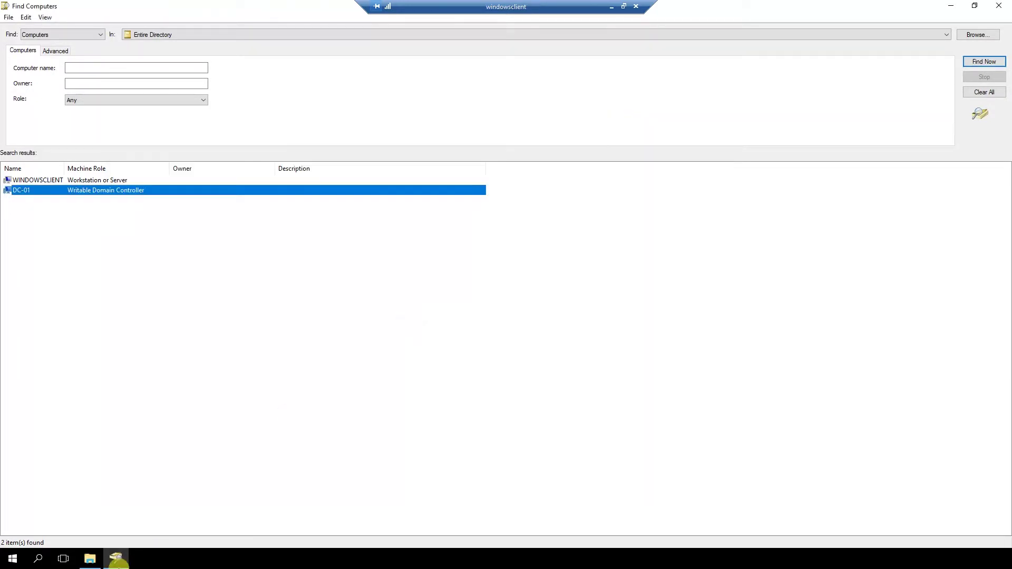
# - Launch Remote Desktop Connection via mstsc and connect to dc-01
pyautogui.click(12, 559)
pyautogui.write('mstsc')
pyautogui.press('Return')
pyautogui.click(497, 170)
pyautogui.write('dc-01')
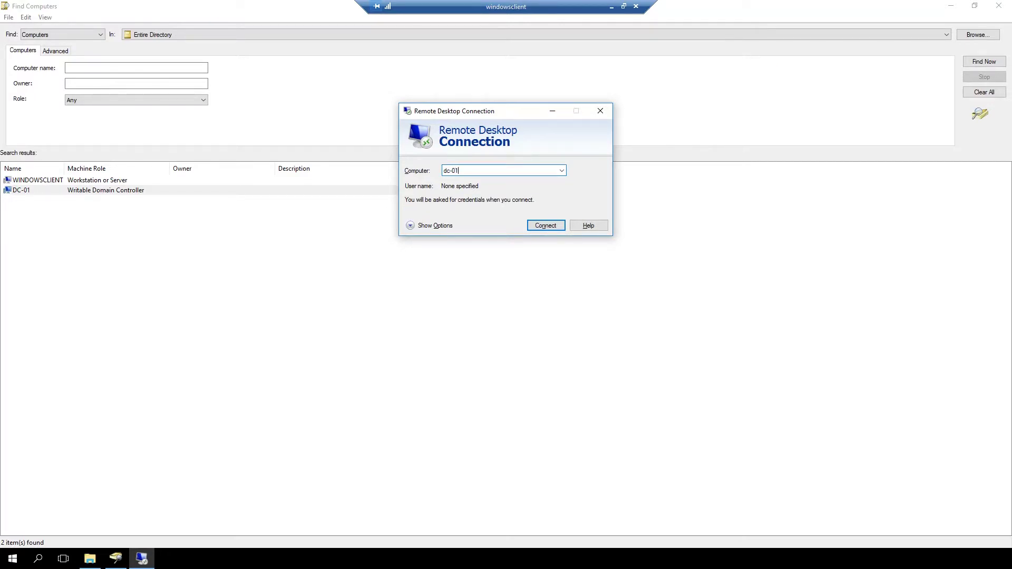
pyautogui.press('Return')
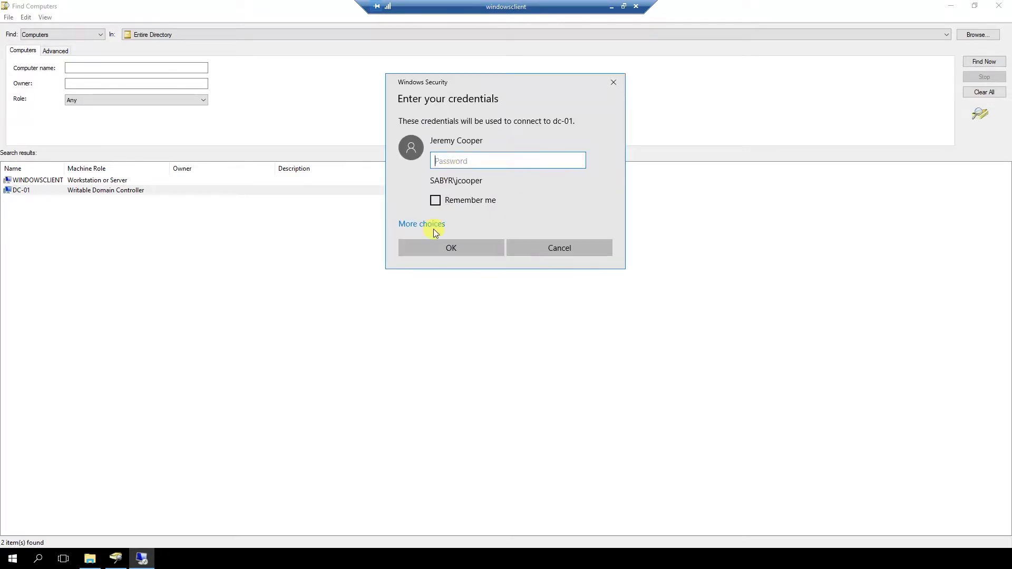
# - Sign in to dc-01 as a different account, administrator, entering its password
pyautogui.click(419, 224)
pyautogui.click(438, 312)
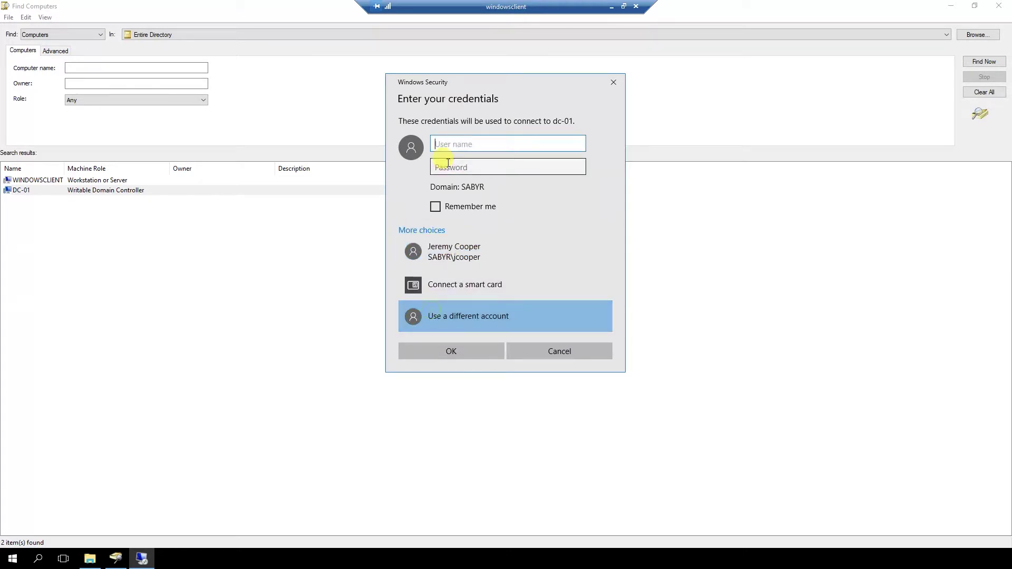
pyautogui.write('administrator')
pyautogui.click(448, 167)
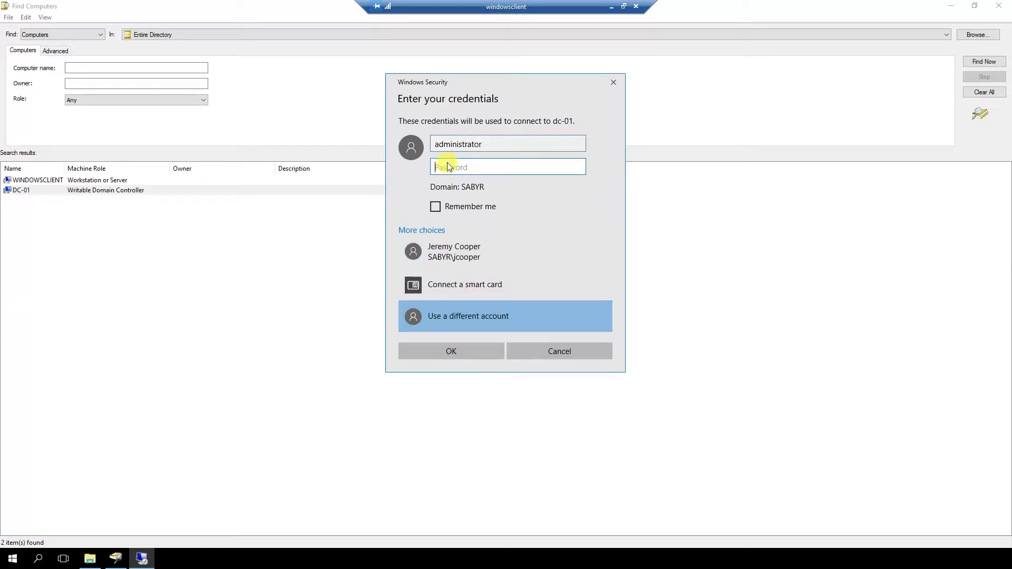
pyautogui.write('Pa$$w0rd')
pyautogui.press('Return')
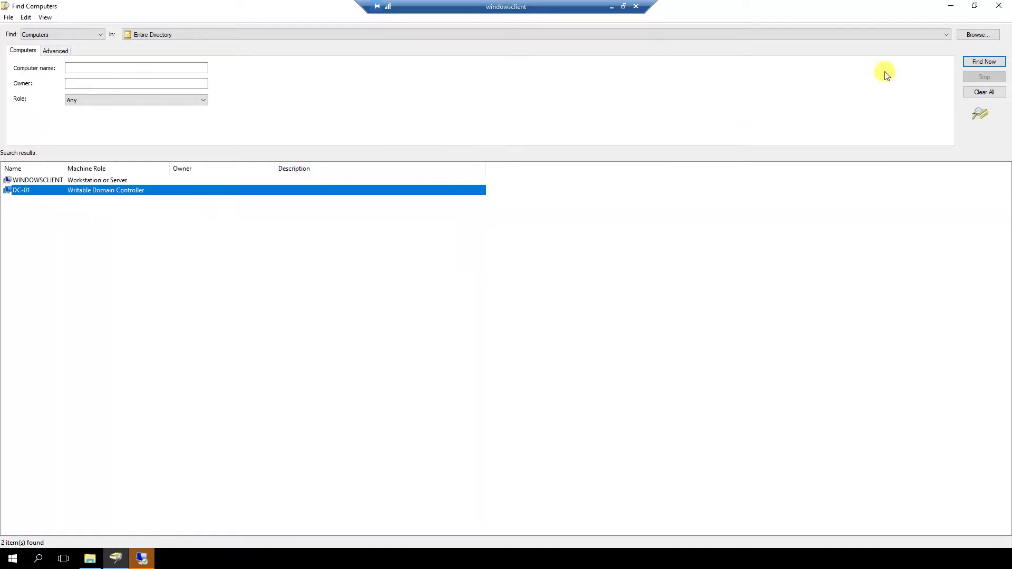
# - Retry the administrator password twice at the failed-credentials prompt
pyautogui.click(955, 9)
pyautogui.click(463, 167)
pyautogui.write('Pa$$w0rd')
pyautogui.click(458, 255)
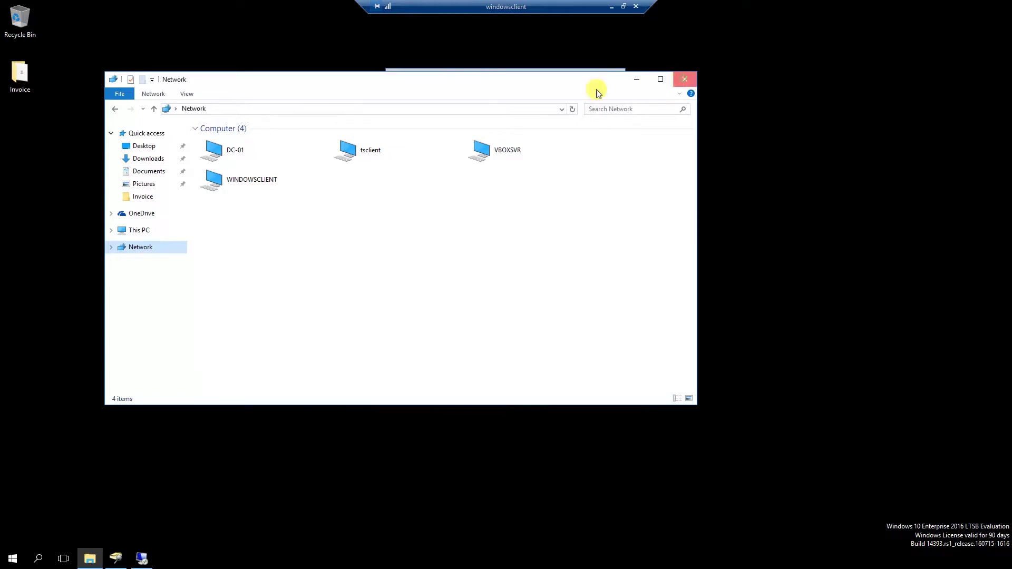
pyautogui.click(639, 79)
pyautogui.write('Pa$$w0rd')
pyautogui.click(435, 255)
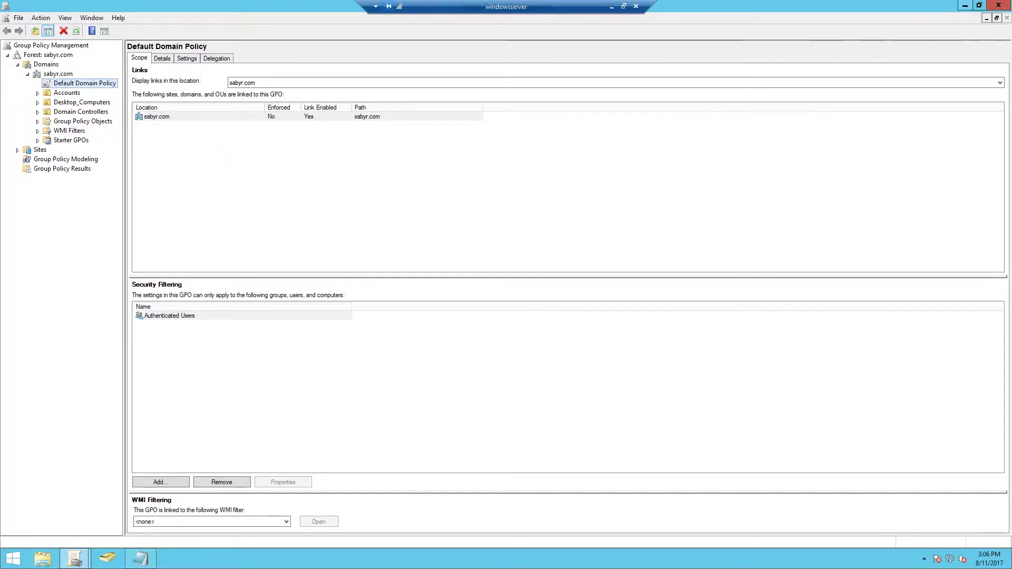
# - Set Group Policy Management aside and launch Event Viewer via a Start search for 'even', maximized
pyautogui.click(965, 5)
pyautogui.click(600, 259)
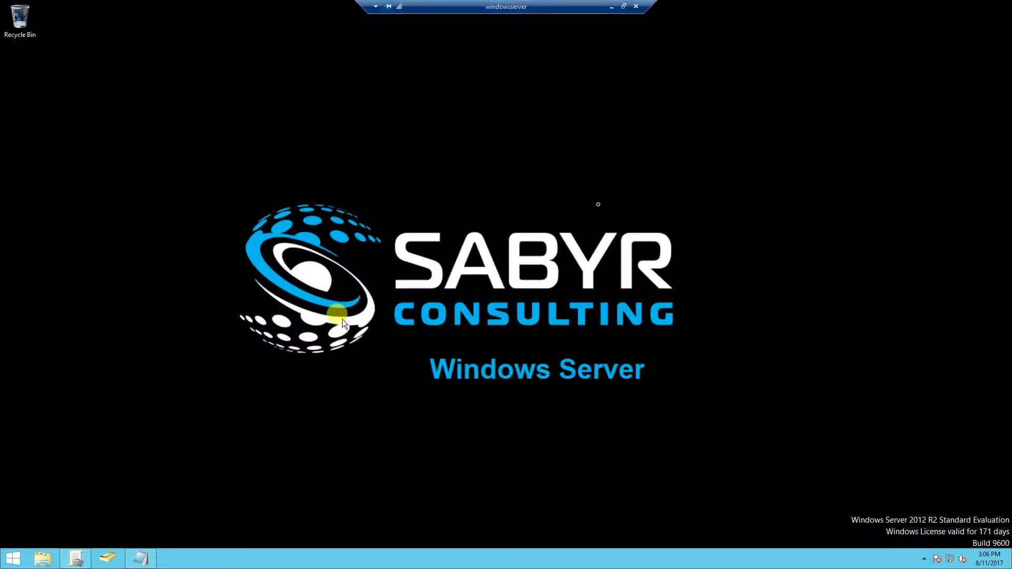
pyautogui.click(11, 559)
pyautogui.write('event')
pyautogui.press('Return')
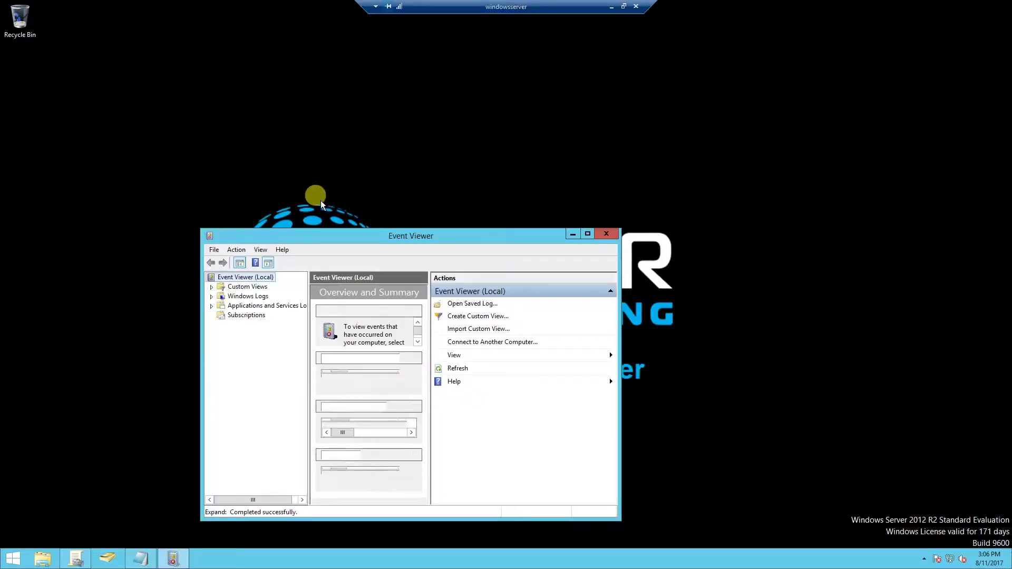
pyautogui.doubleClick(299, 237)
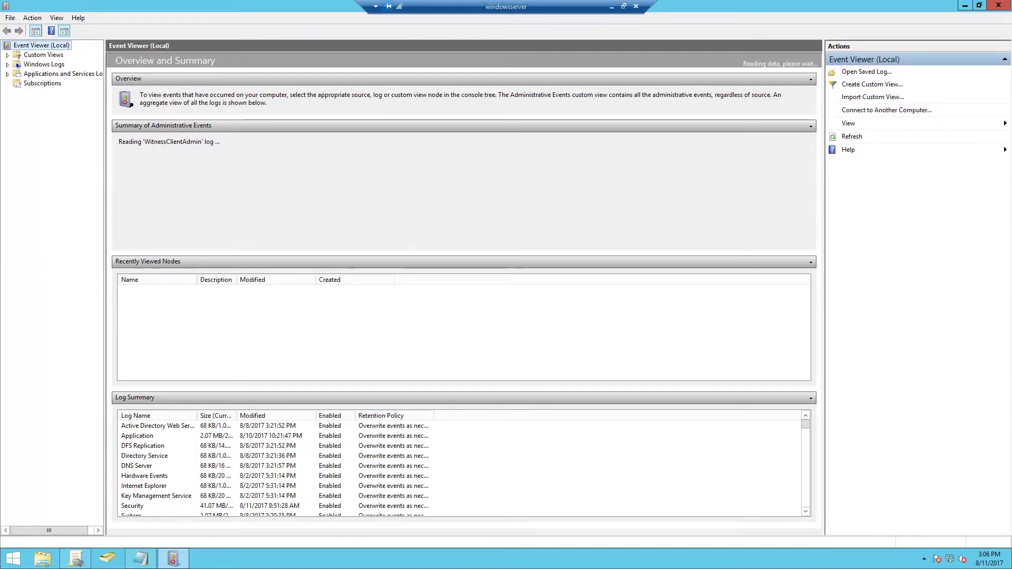
# - Show the Security log under Windows Logs, inspect the 4624 and 4672 logon events, and refresh it
pyautogui.click(8, 64)
pyautogui.click(45, 83)
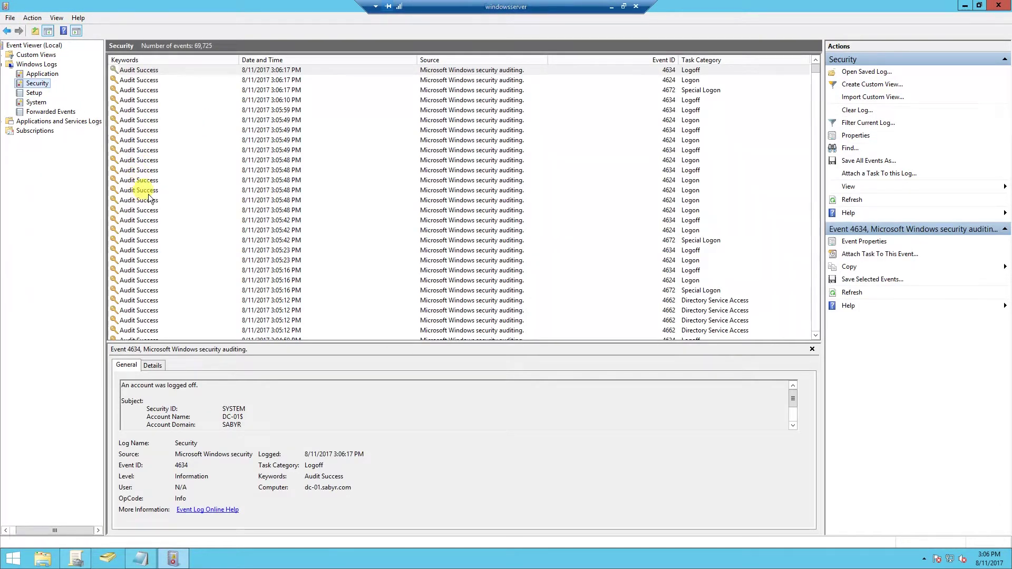
pyautogui.click(135, 120)
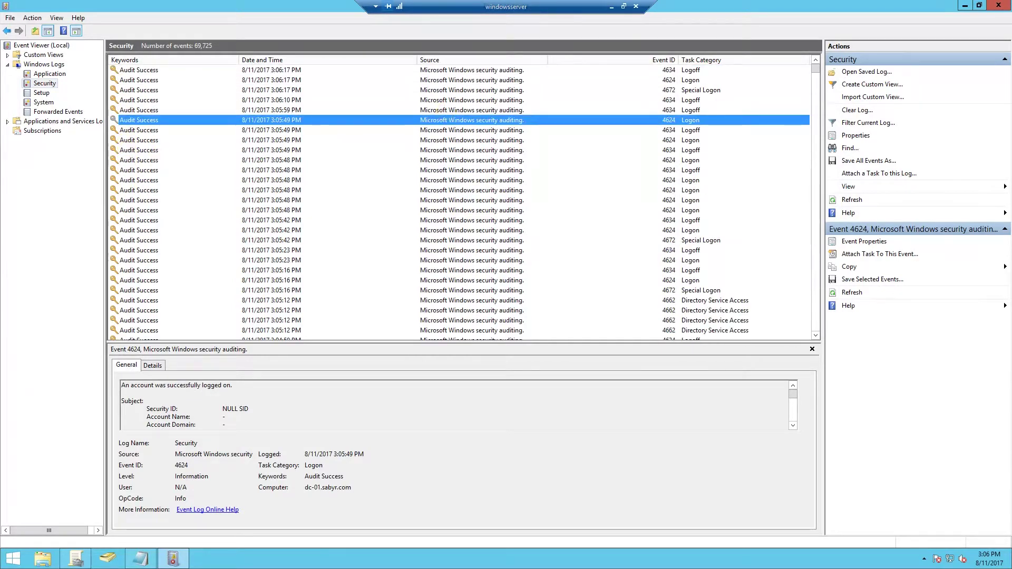
pyautogui.click(965, 5)
pyautogui.click(173, 559)
pyautogui.click(139, 90)
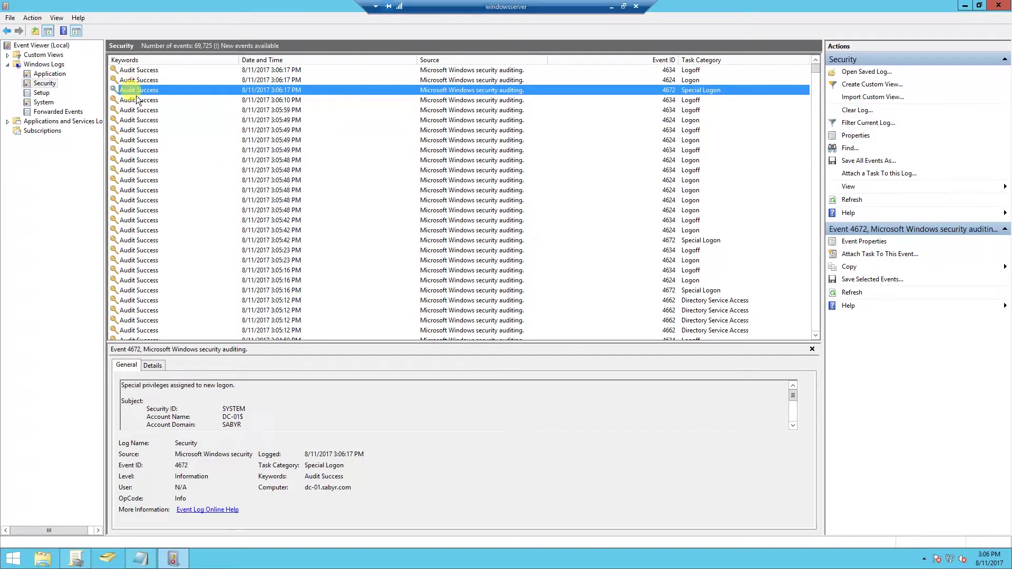
pyautogui.rightClick(43, 83)
pyautogui.click(58, 212)
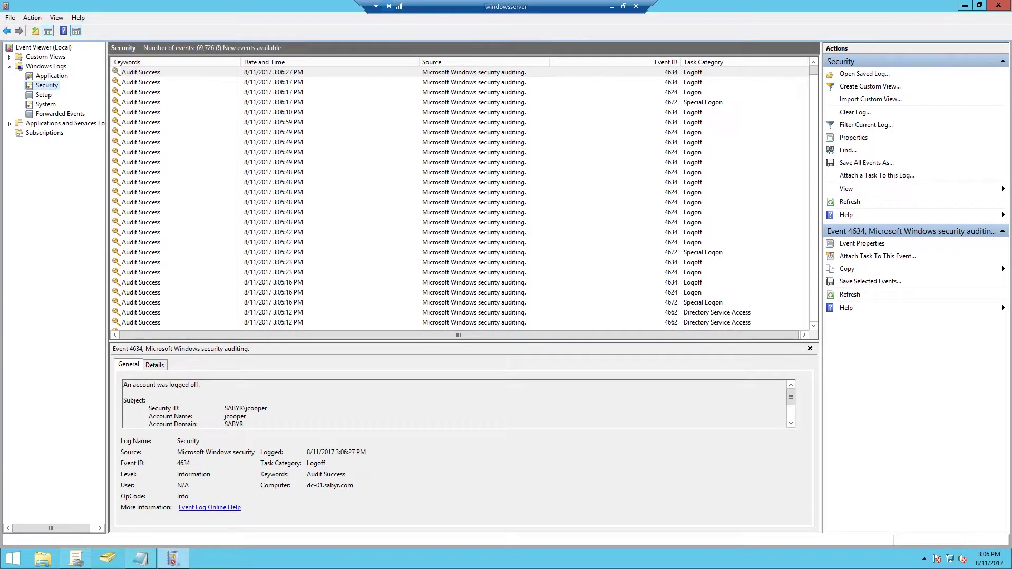
# - Run gpupdate /force in an administrator Command Prompt on the server
pyautogui.click(964, 6)
pyautogui.click(10, 559)
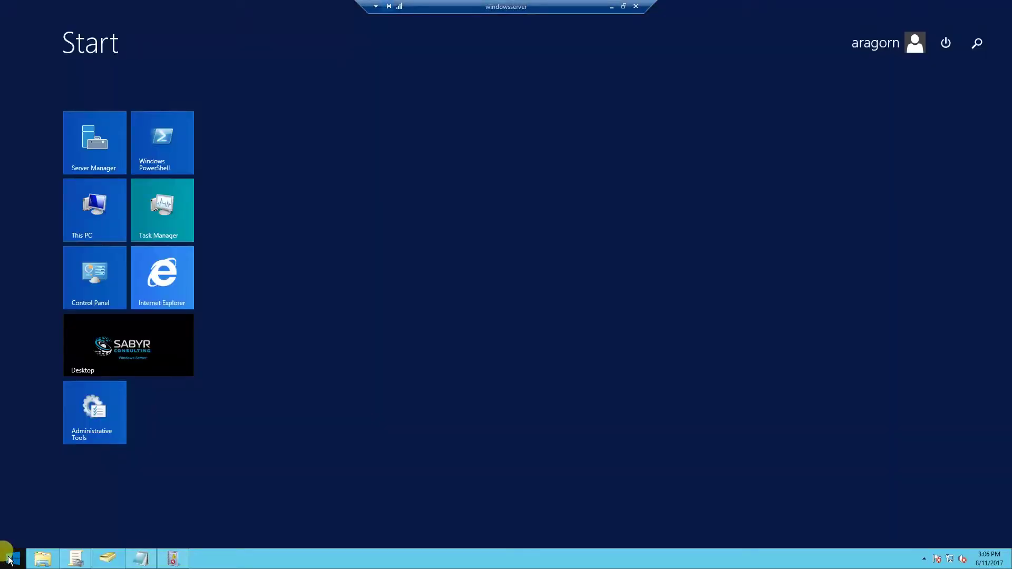
pyautogui.write('cmd')
pyautogui.press('Return')
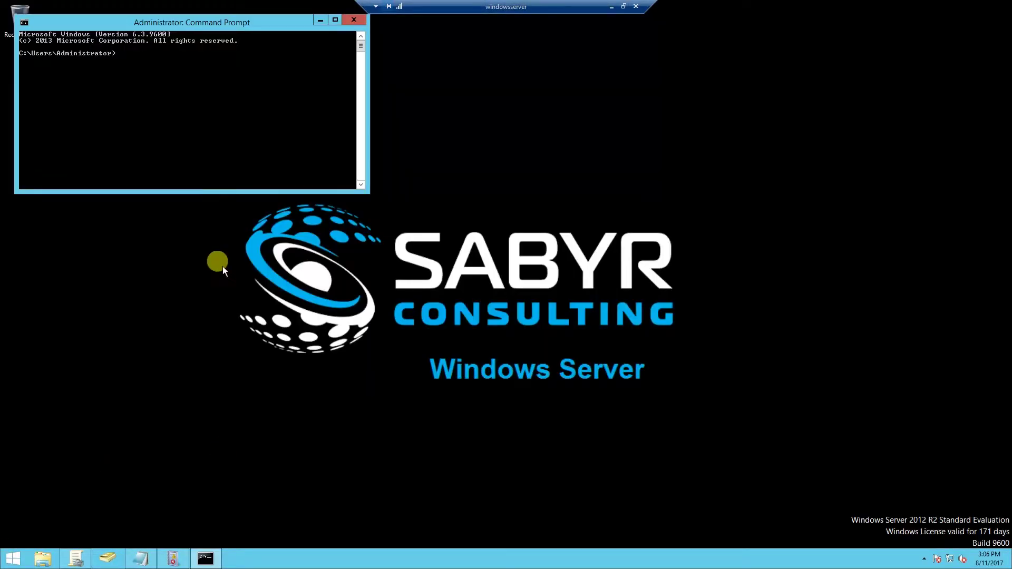
pyautogui.moveTo(172, 30); pyautogui.dragTo(504, 122)
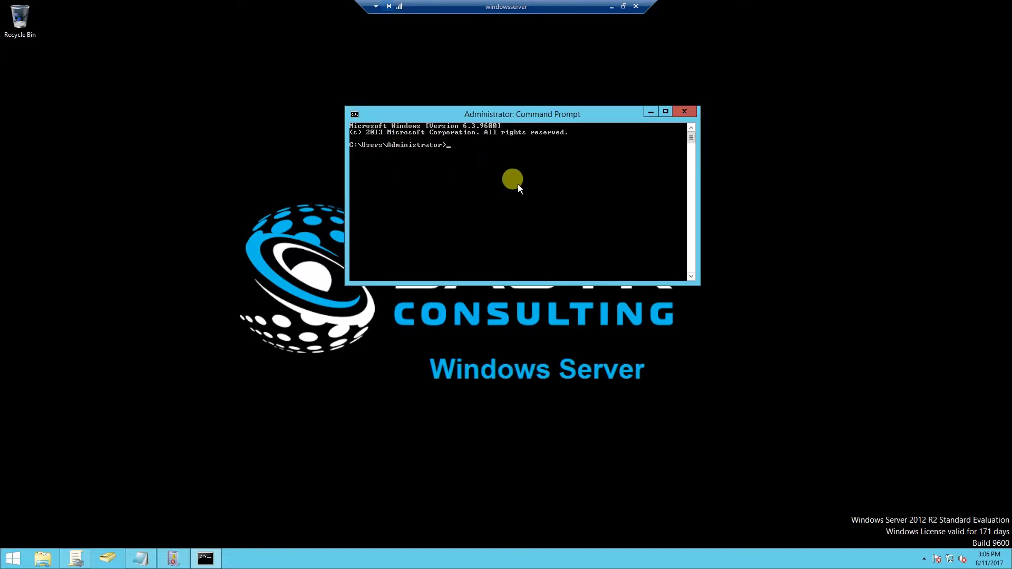
pyautogui.write('gpupdate /force')
pyautogui.press('Return')
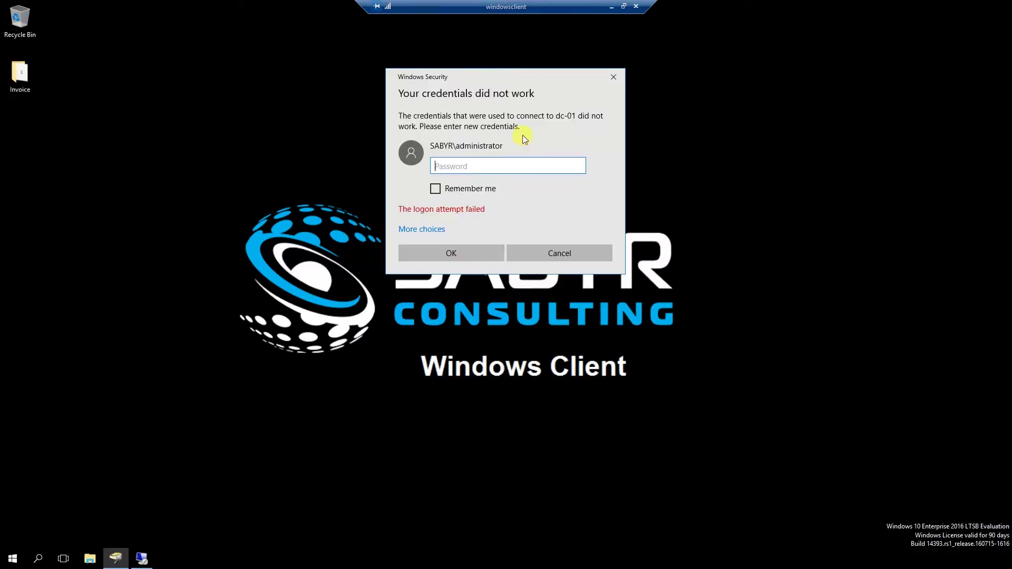
# - Re-enter the administrator password on the client to retry the logon
pyautogui.click(468, 166)
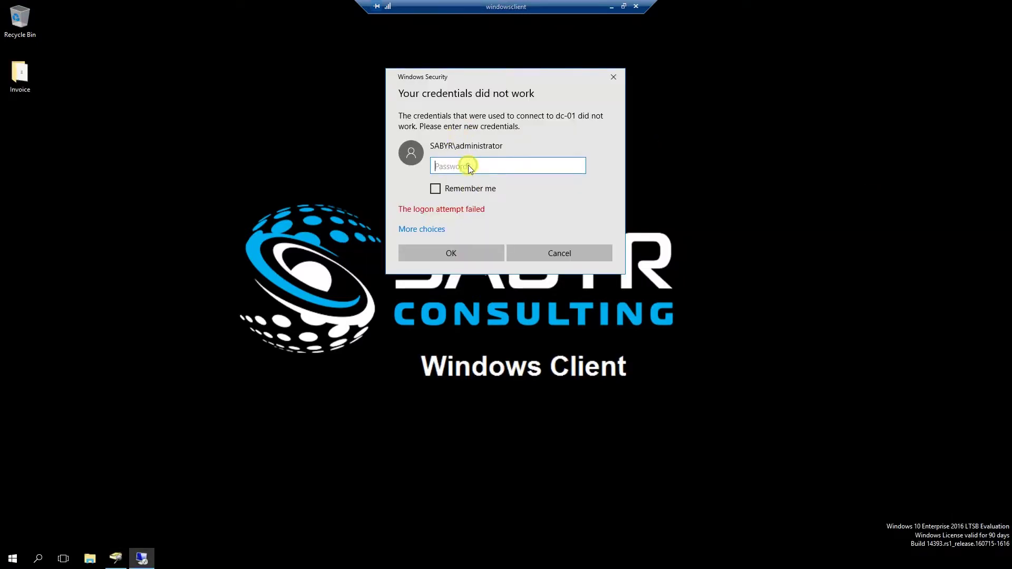
pyautogui.write('•••••')
pyautogui.press('Return')
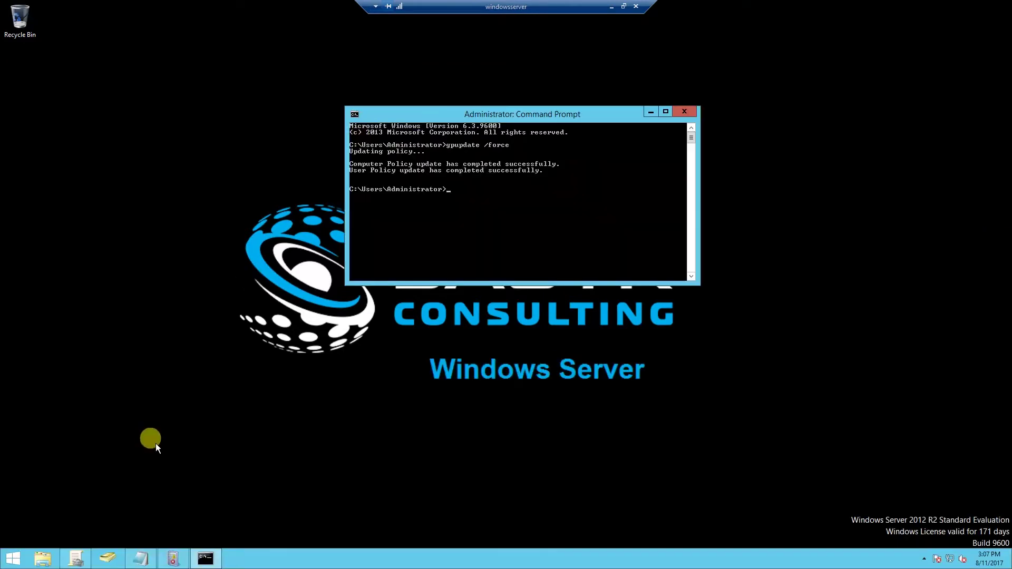
# - Refresh the Security log and inspect the 4771 Kerberos pre-authentication Audit Failure event
pyautogui.click(173, 559)
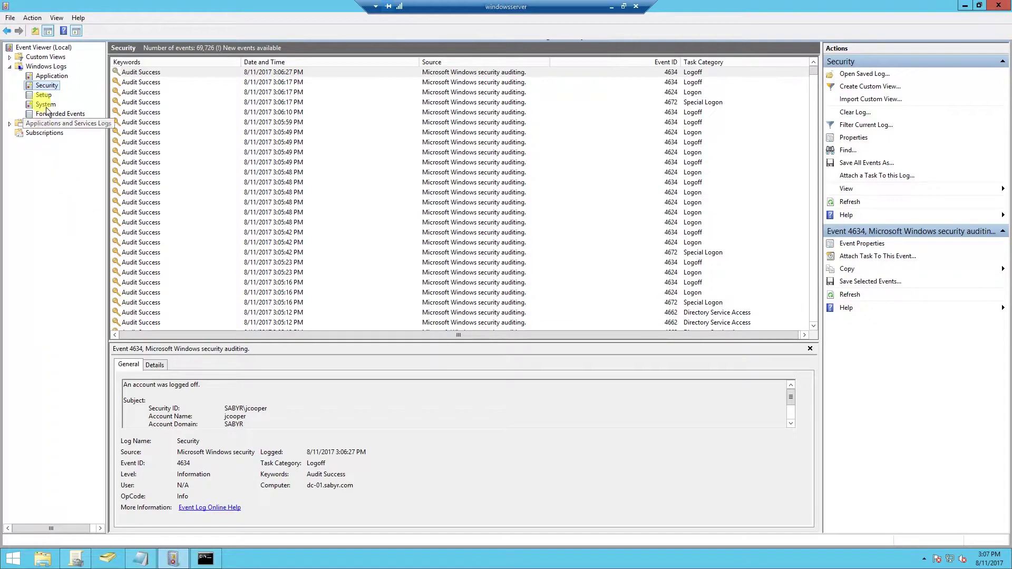
pyautogui.rightClick(45, 85)
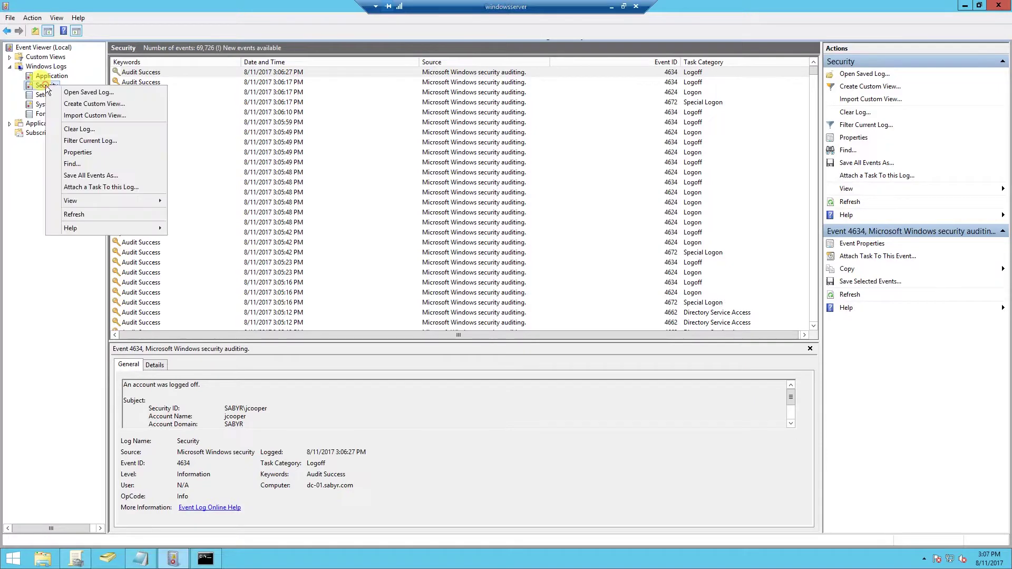
pyautogui.click(73, 214)
pyautogui.click(138, 82)
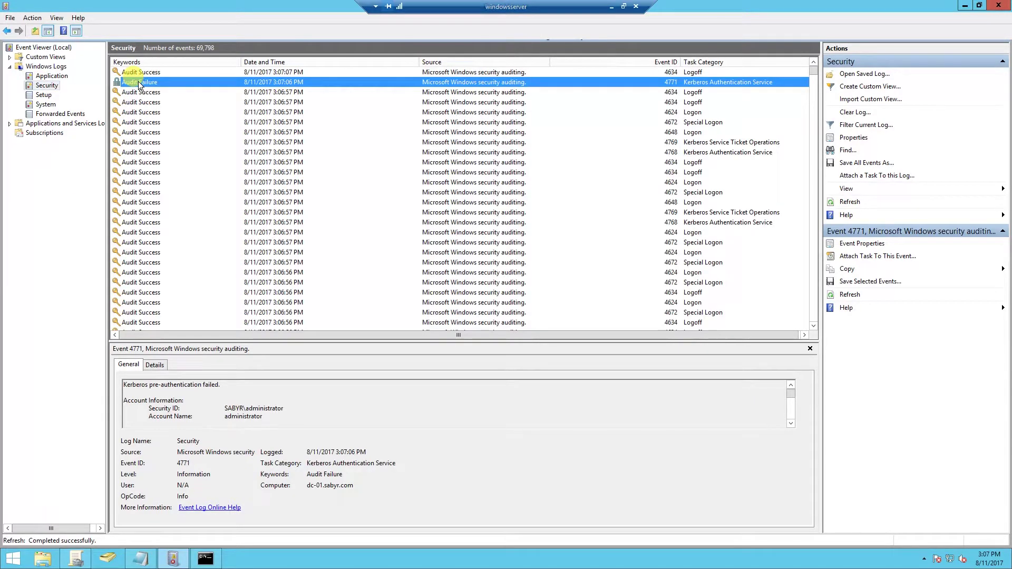
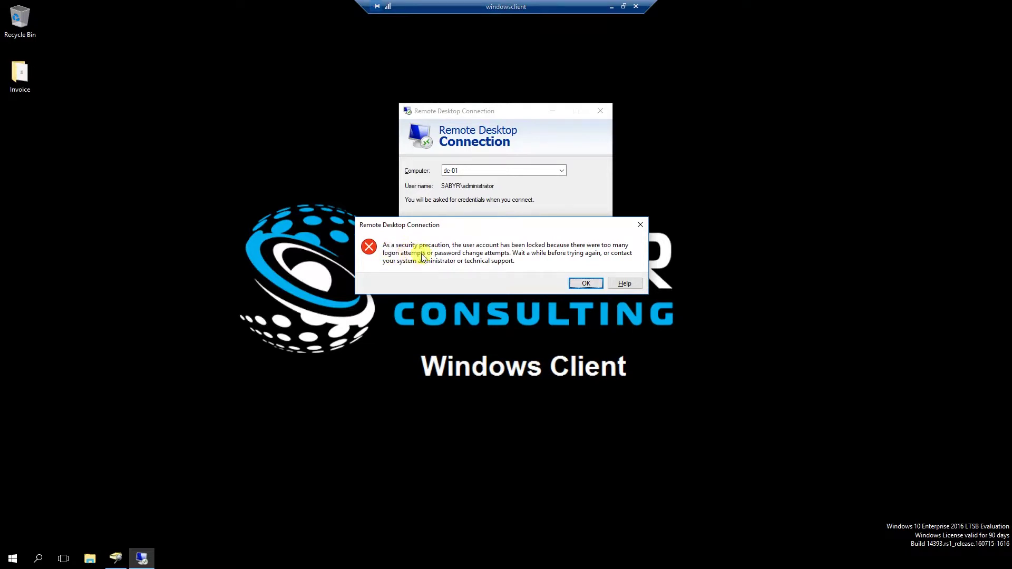
# - Dismiss the account-locked error and close the Remote Desktop Connection to dc-01
pyautogui.click(580, 284)
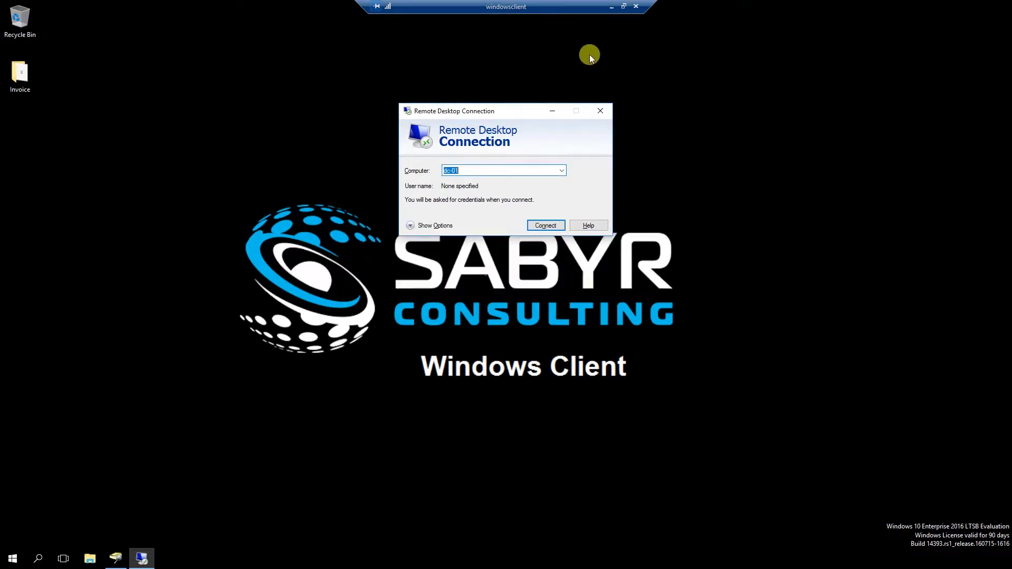
pyautogui.click(600, 110)
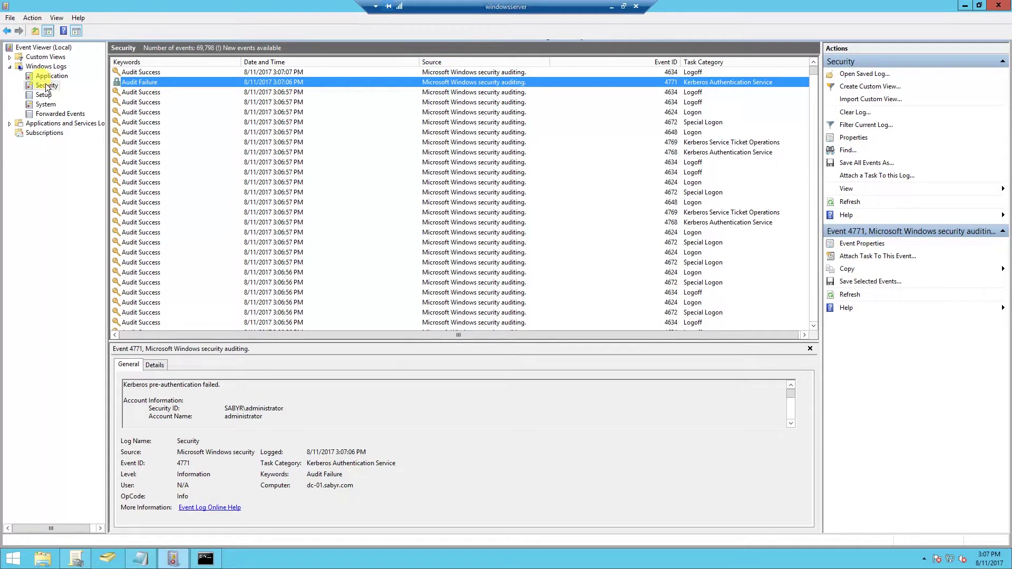
# - Refresh the Security log, review the new 4771 and 4740 events, then minimize Event Viewer
pyautogui.rightClick(46, 84)
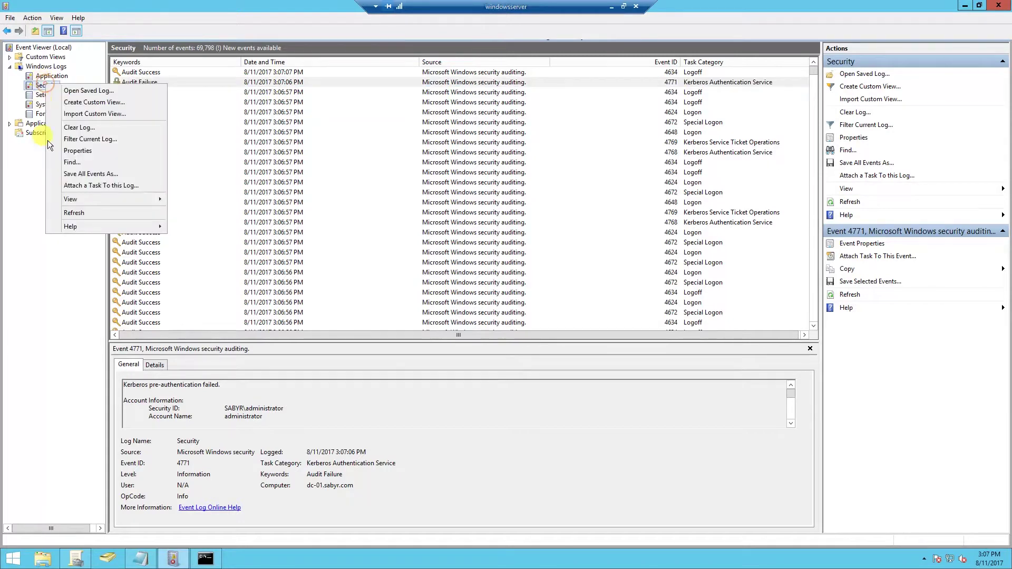
pyautogui.click(74, 212)
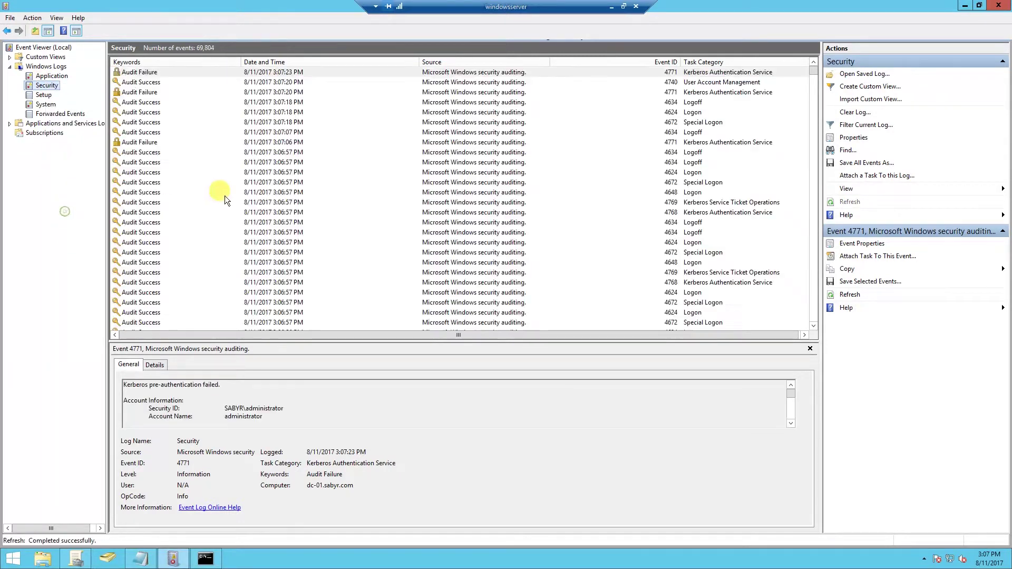
pyautogui.click(126, 75)
pyautogui.press('Down')
pyautogui.press('Down')
pyautogui.press('Down')
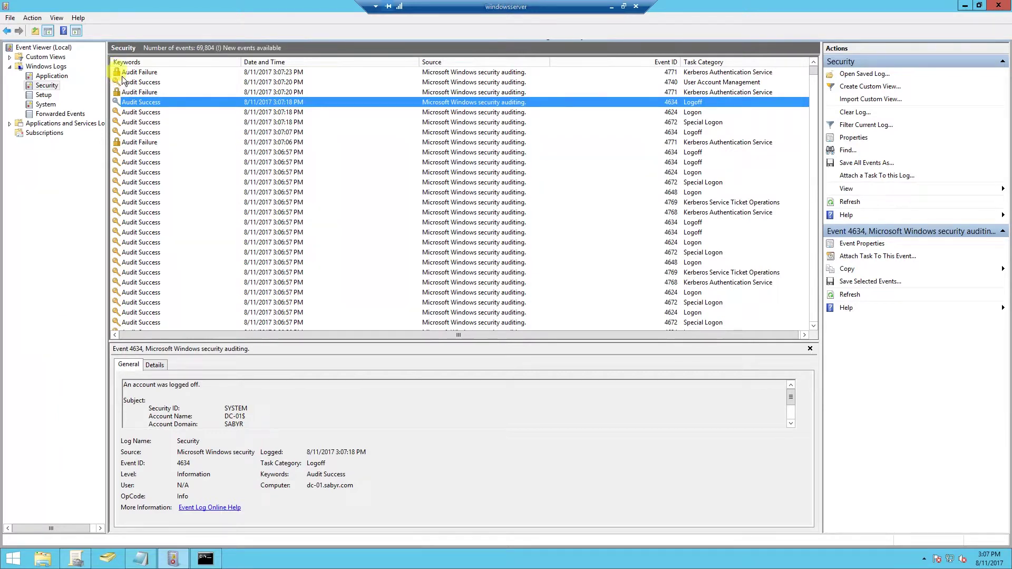
pyautogui.click(965, 5)
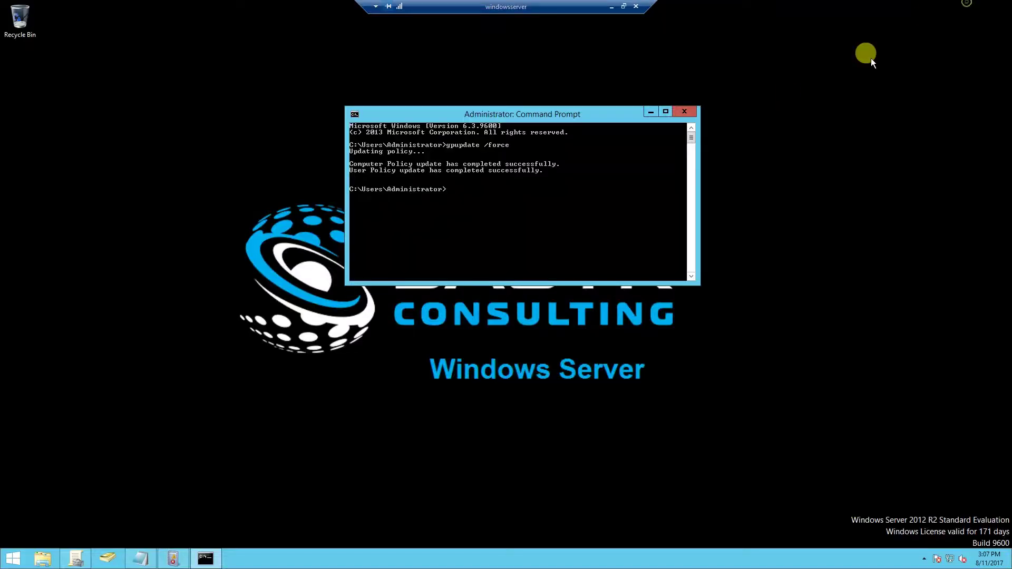
pyautogui.click(284, 166)
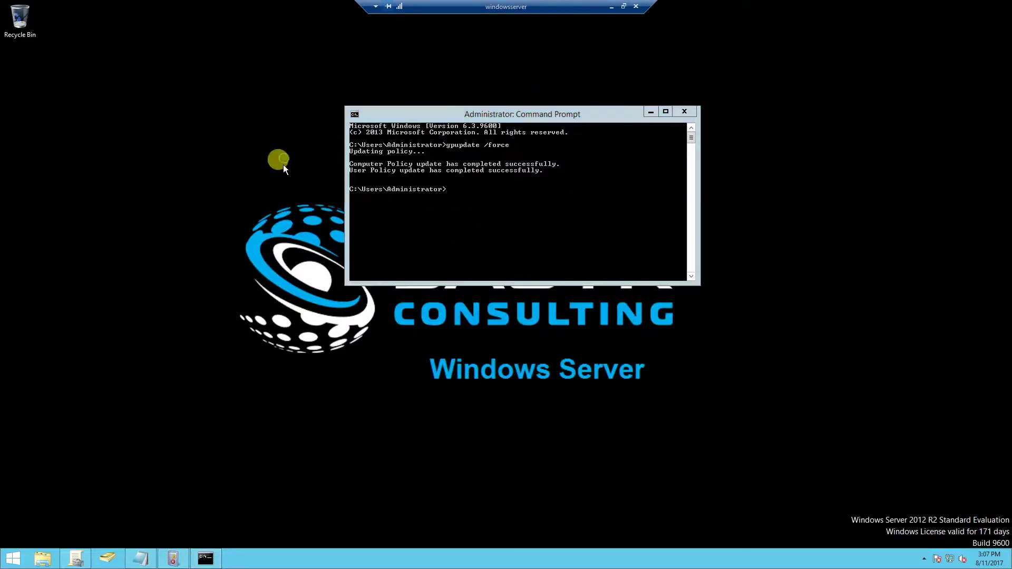
# - Turn on View > Advanced Features and return to the Users container
pyautogui.click(108, 558)
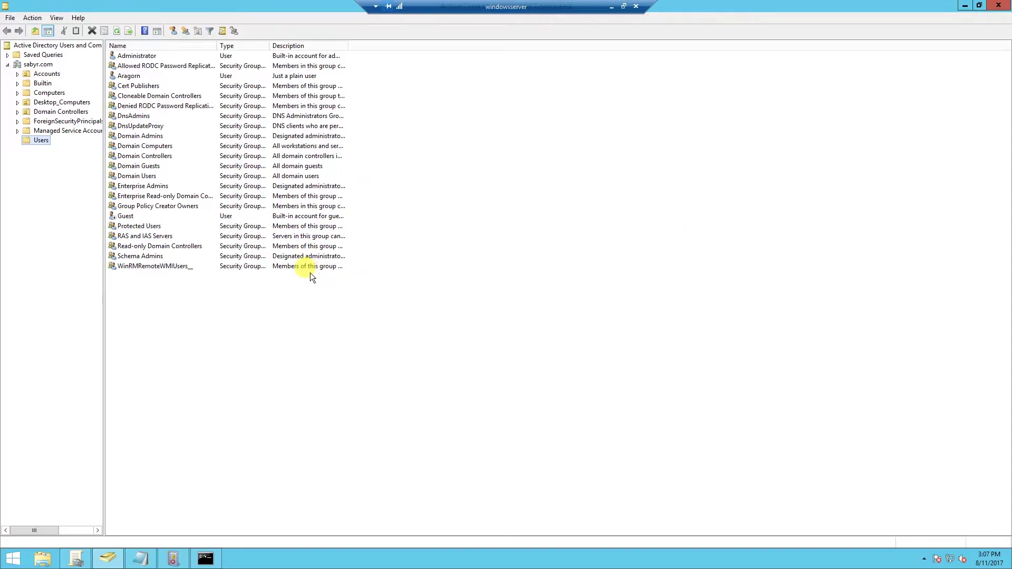
pyautogui.click(128, 77)
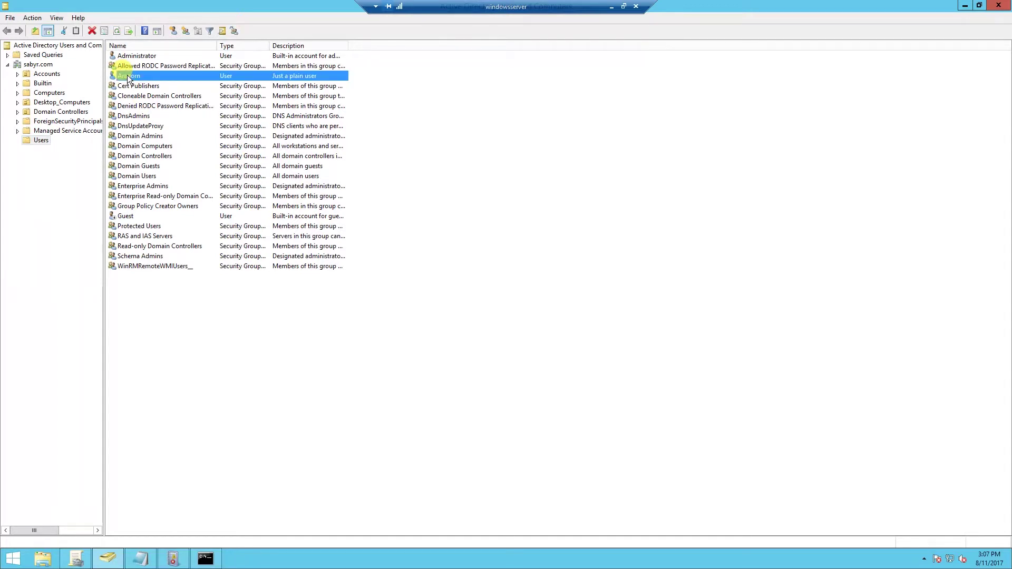
pyautogui.doubleClick(128, 75)
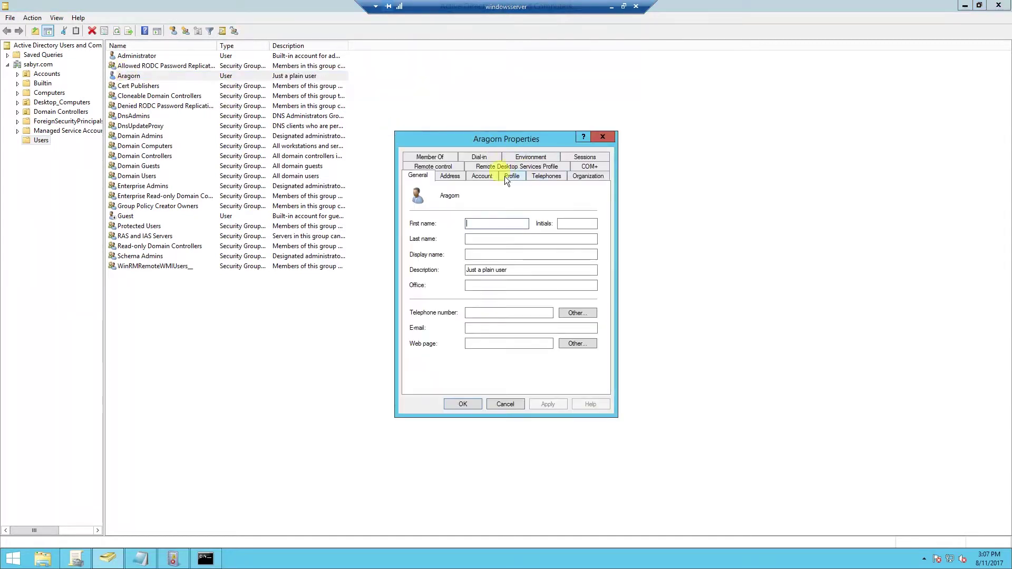
pyautogui.click(501, 403)
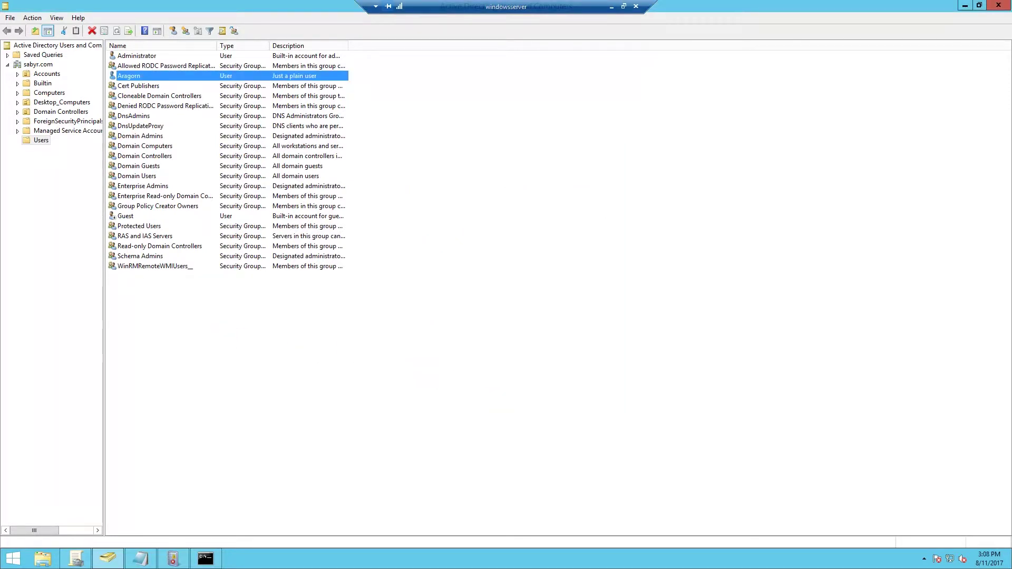
pyautogui.click(57, 18)
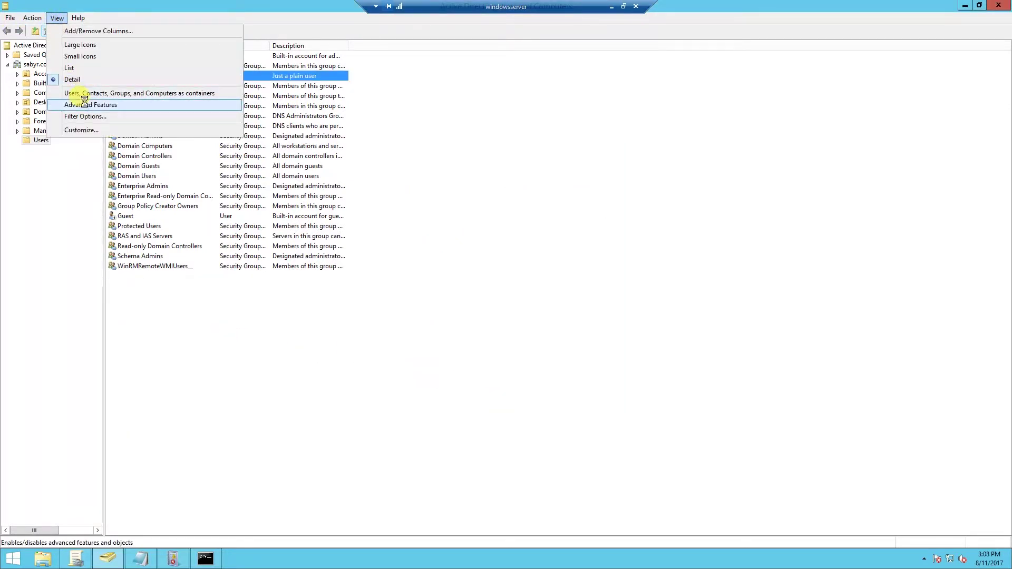
pyautogui.click(79, 103)
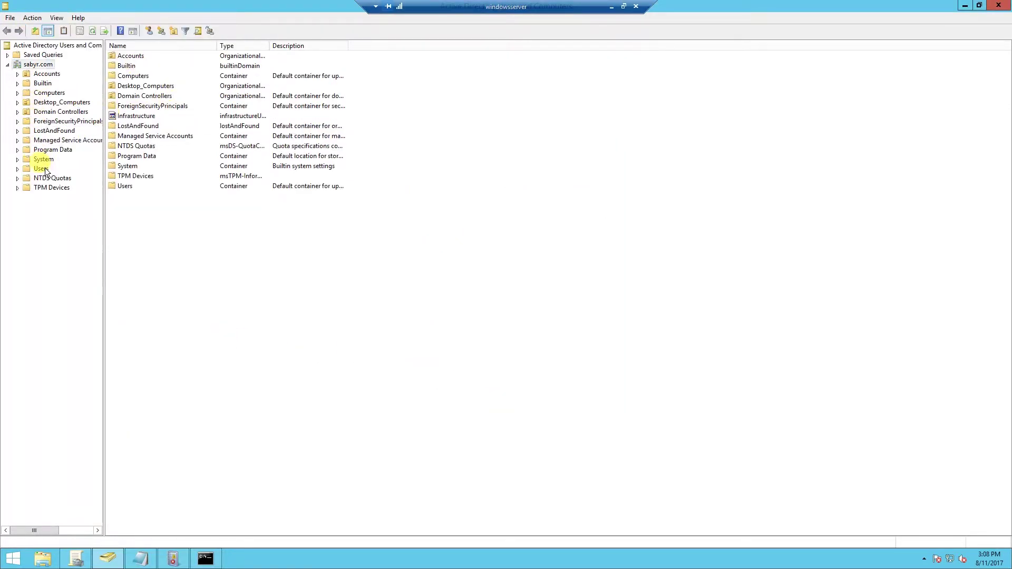
pyautogui.click(41, 169)
# - Set Aragorn's showInAdvancedViewOnly attribute to True in the Attribute Editor and apply it
pyautogui.doubleClick(128, 77)
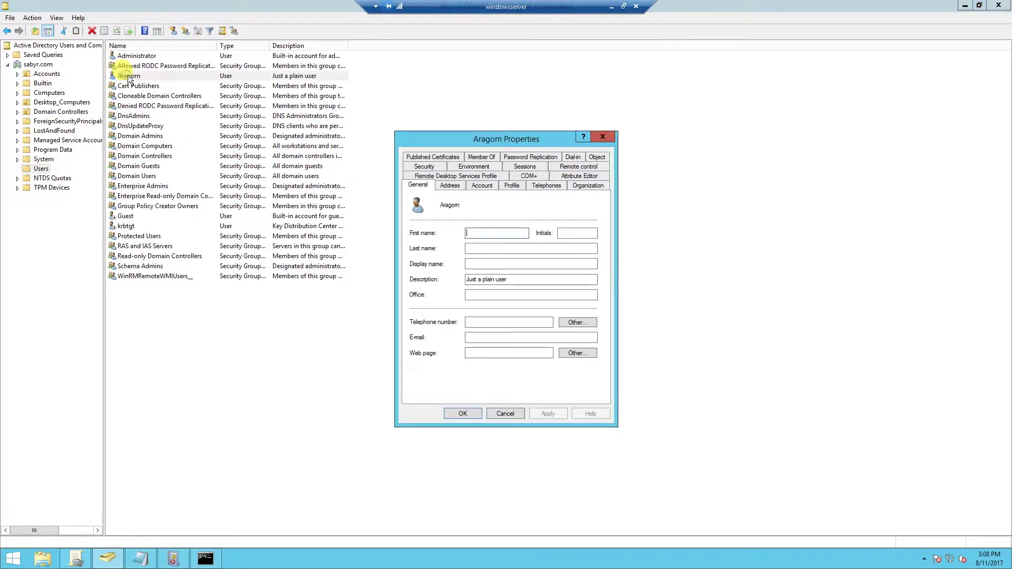
pyautogui.click(553, 175)
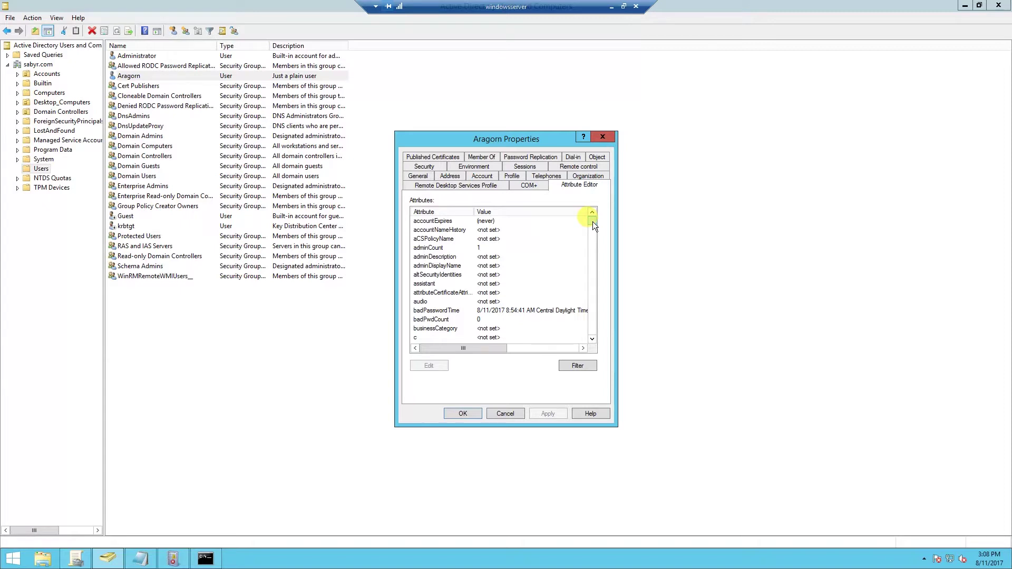
pyautogui.moveTo(592, 221); pyautogui.dragTo(590, 315)
pyautogui.click(430, 302)
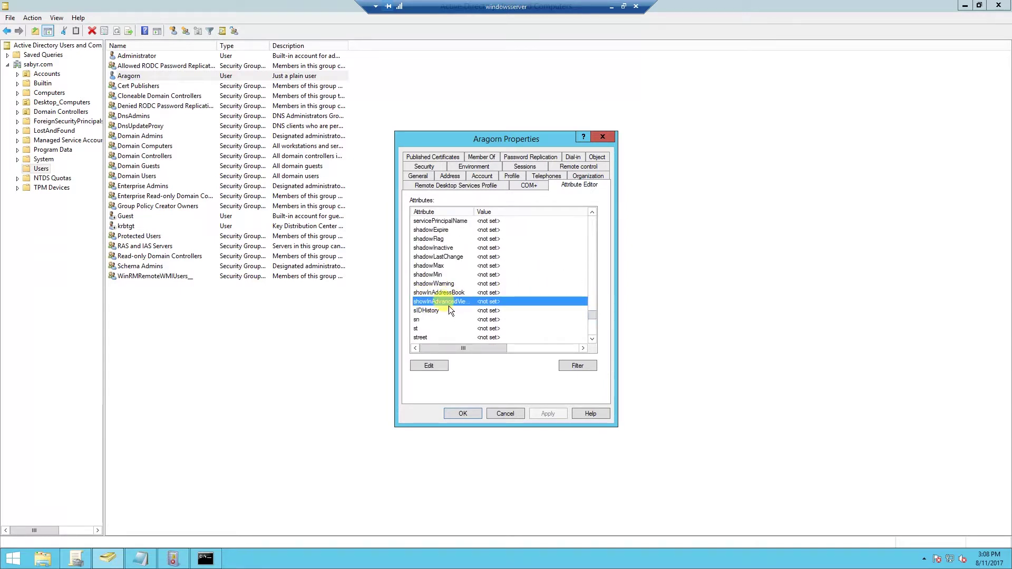
pyautogui.doubleClick(445, 303)
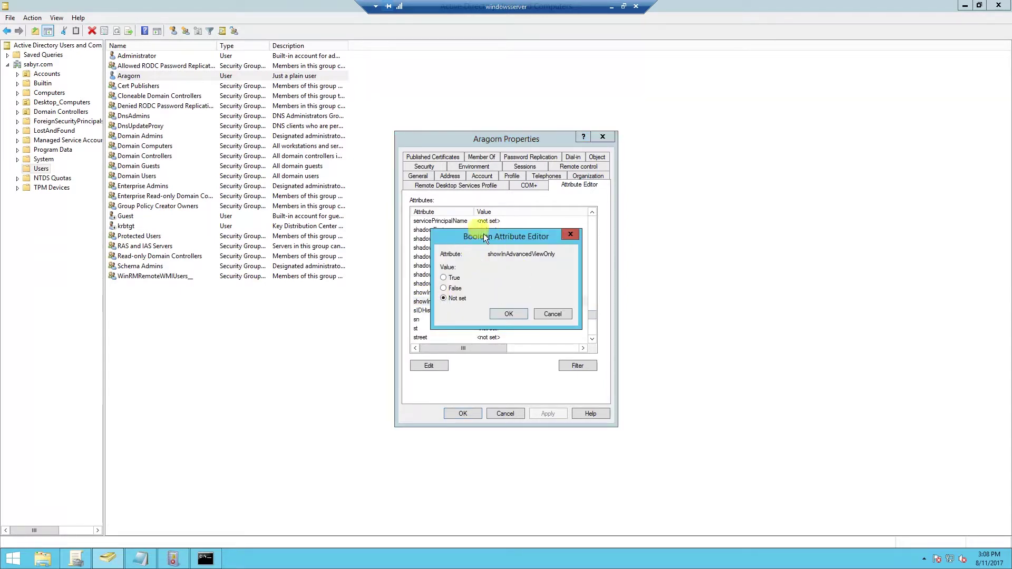
pyautogui.click(443, 277)
pyautogui.click(508, 314)
pyautogui.click(549, 410)
pyautogui.click(463, 413)
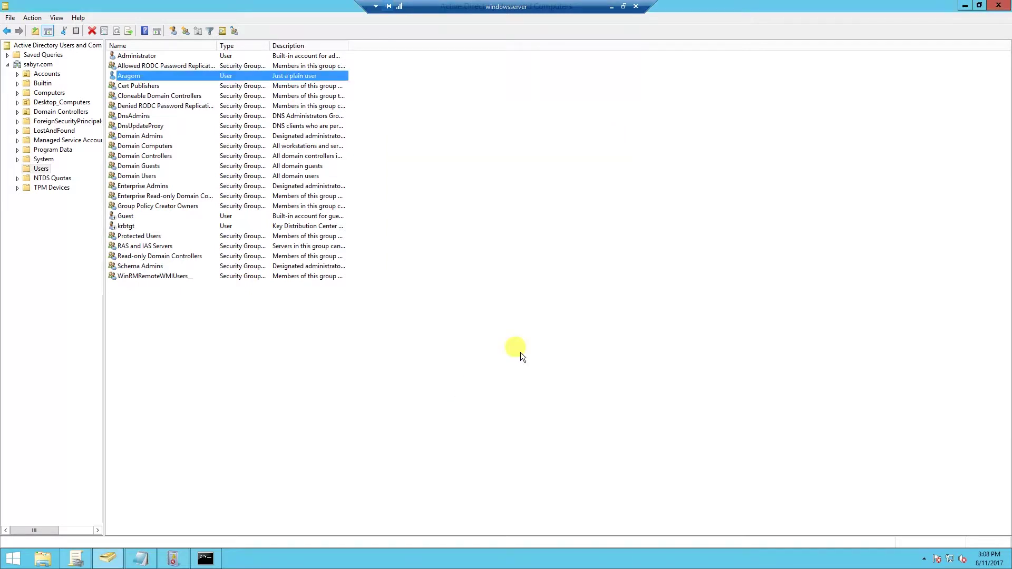
pyautogui.click(205, 558)
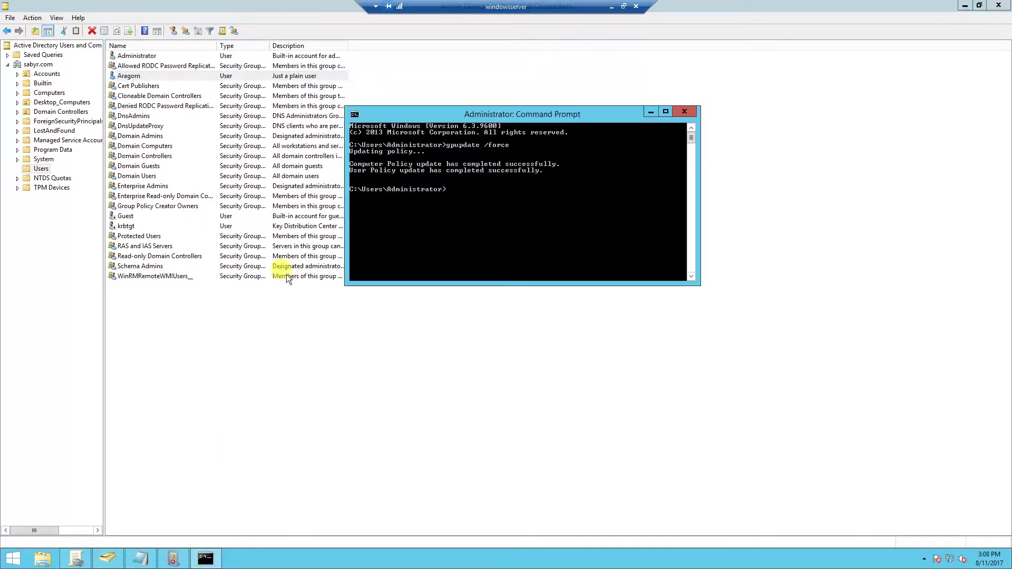
# - Rerun gpupdate /force and launch ADSI Edit from the Start screen
pyautogui.press('Up')
pyautogui.press('Return')
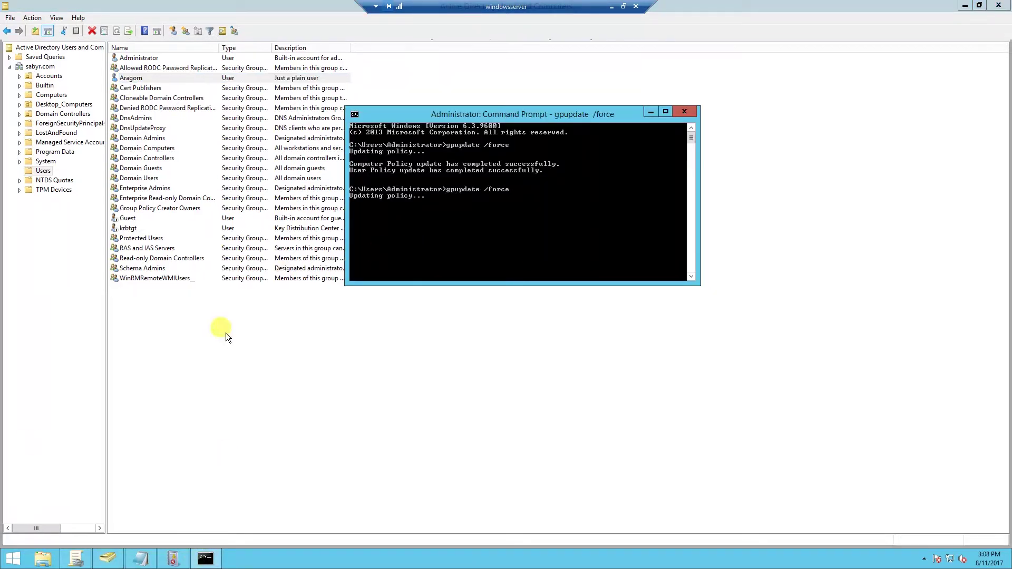
pyautogui.click(6, 562)
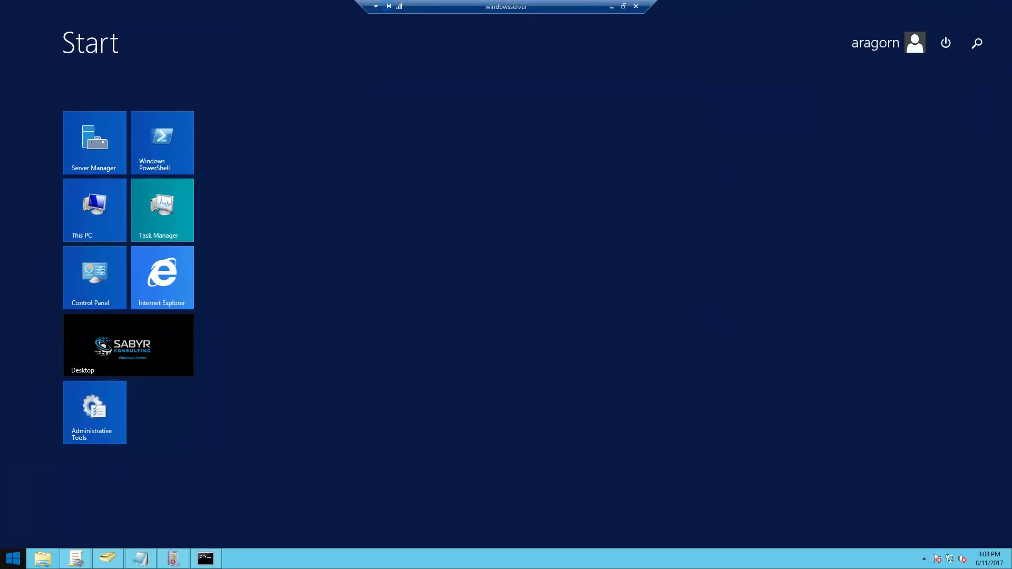
pyautogui.write('ads')
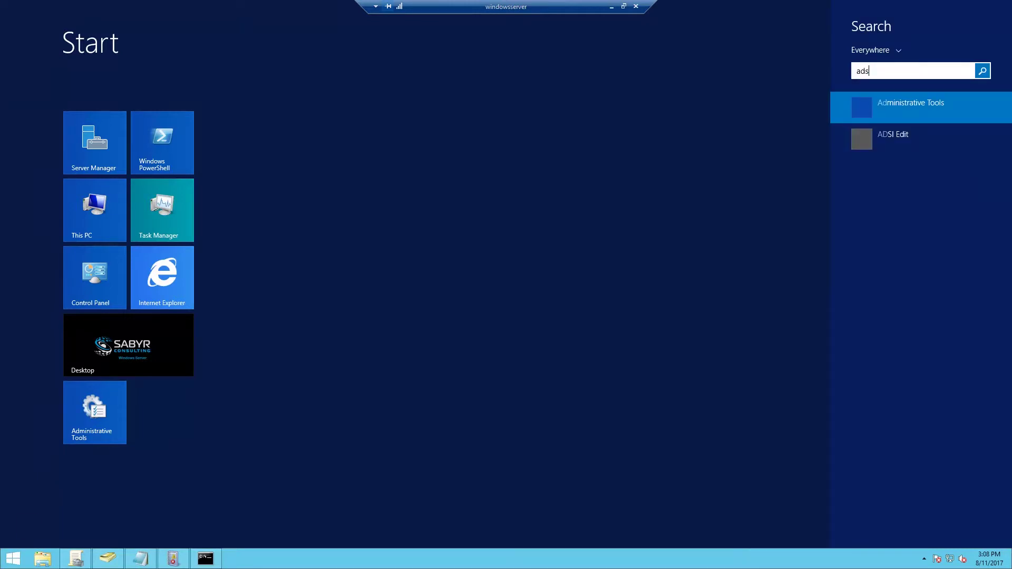
pyautogui.write('i')
pyautogui.click(891, 103)
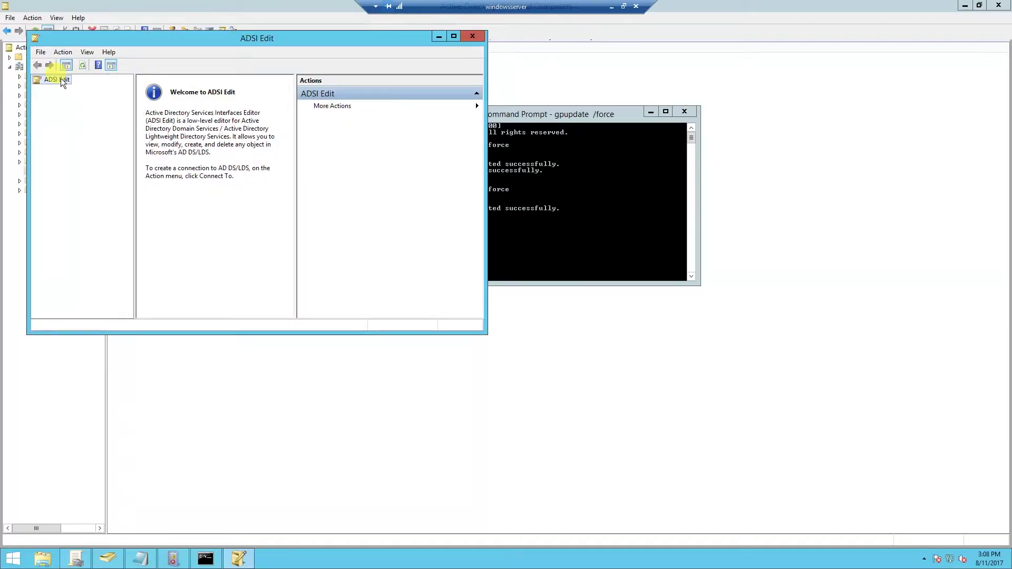
# - Connect to the Default naming context and browse DC=sabyr,DC=com to CN=Users
pyautogui.rightClick(62, 82)
pyautogui.click(87, 84)
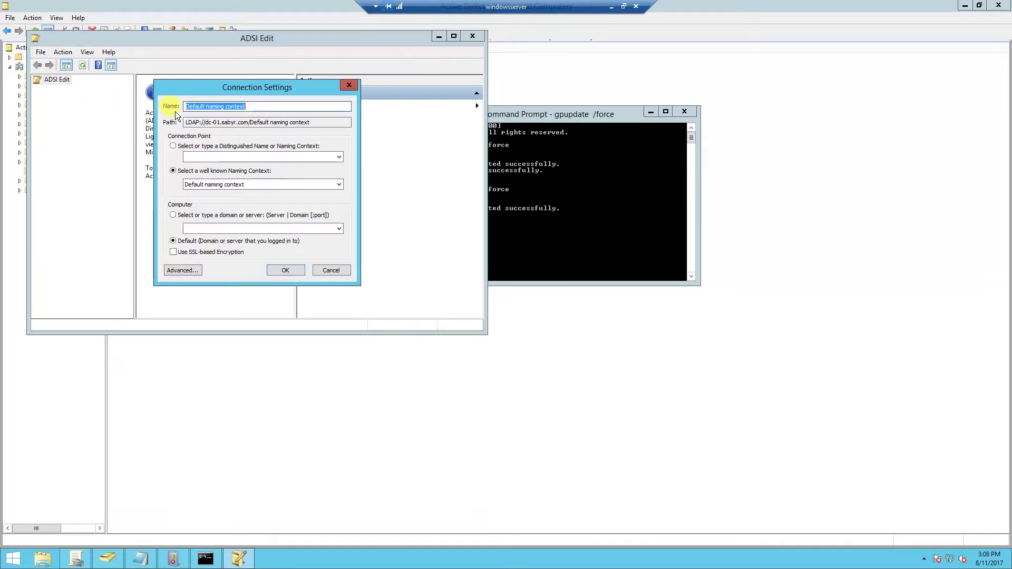
pyautogui.click(277, 270)
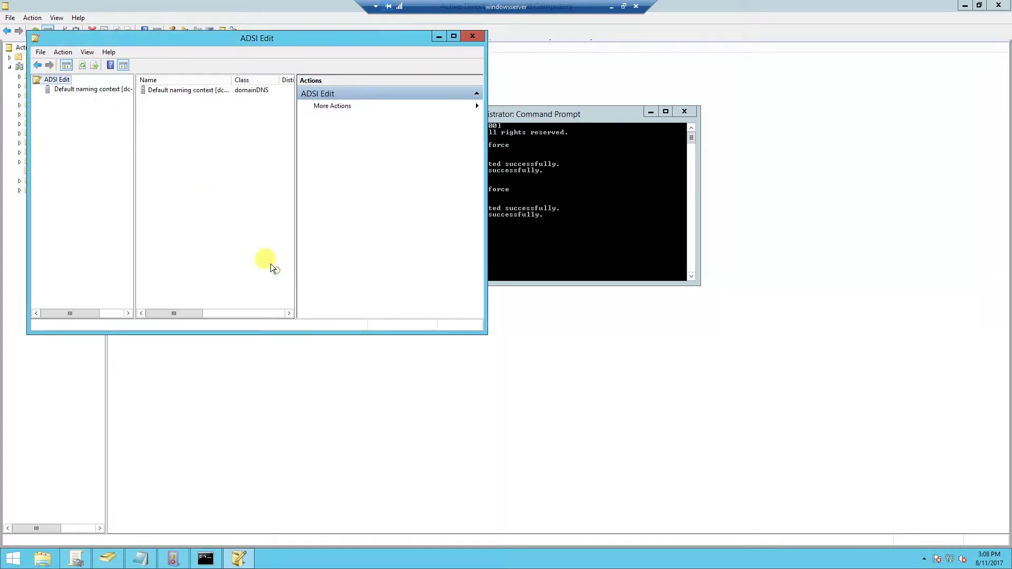
pyautogui.click(71, 89)
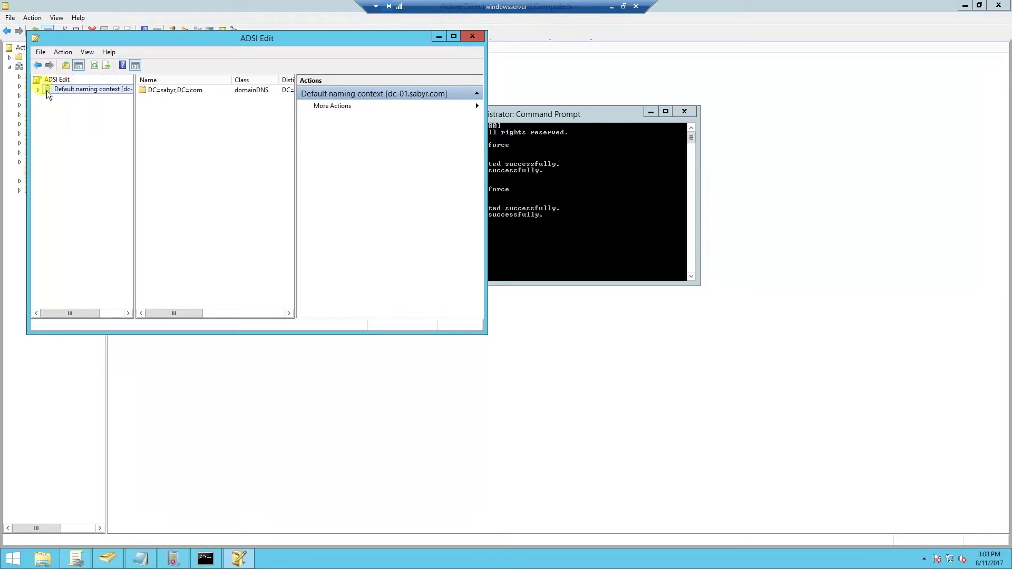
pyautogui.click(39, 90)
pyautogui.click(49, 99)
pyautogui.click(48, 100)
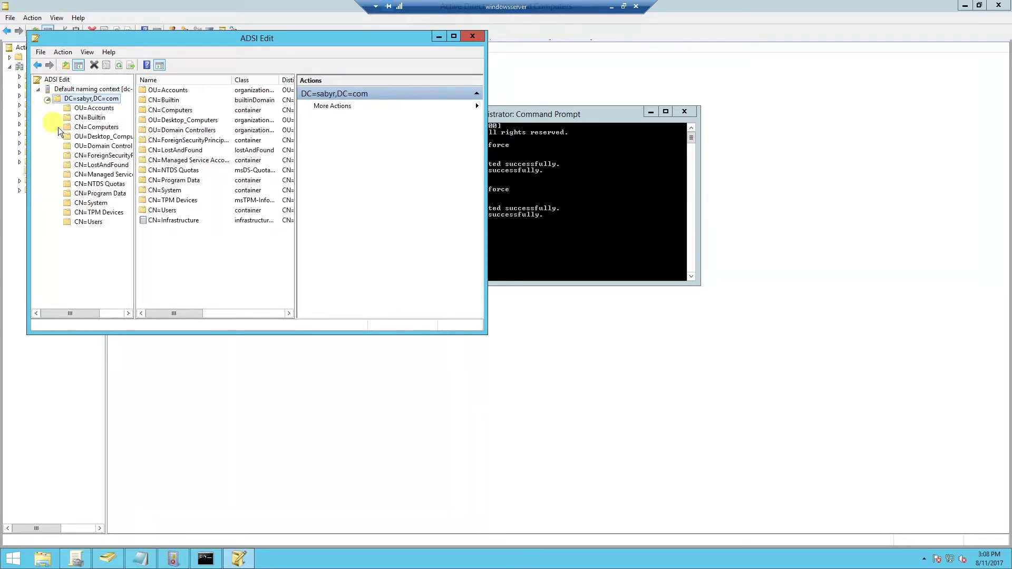
pyautogui.click(87, 221)
# - Set showInAdvancedViewOnly to TRUE in CN=Aragorn's properties and save
pyautogui.rightClick(163, 111)
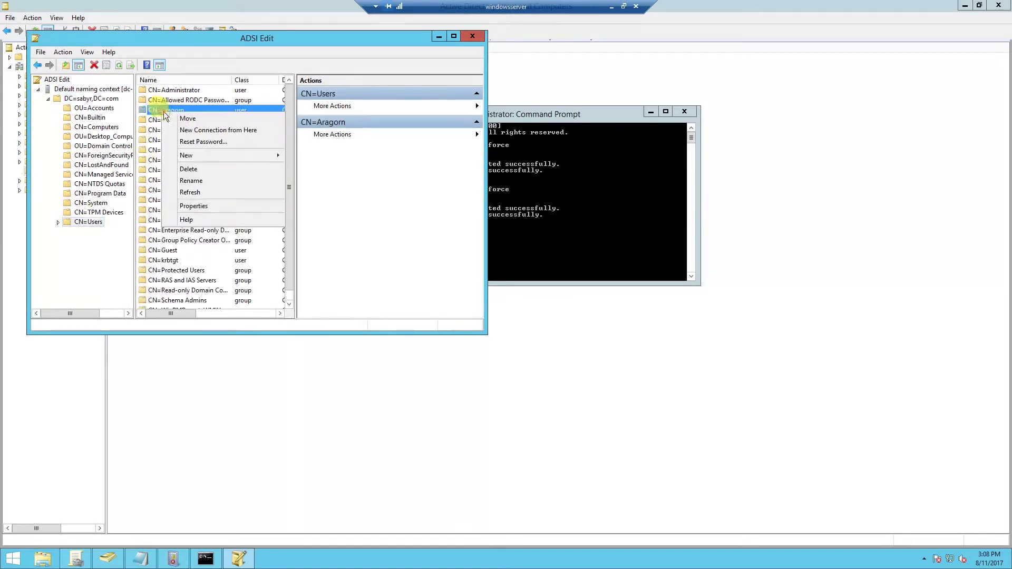
pyautogui.click(199, 207)
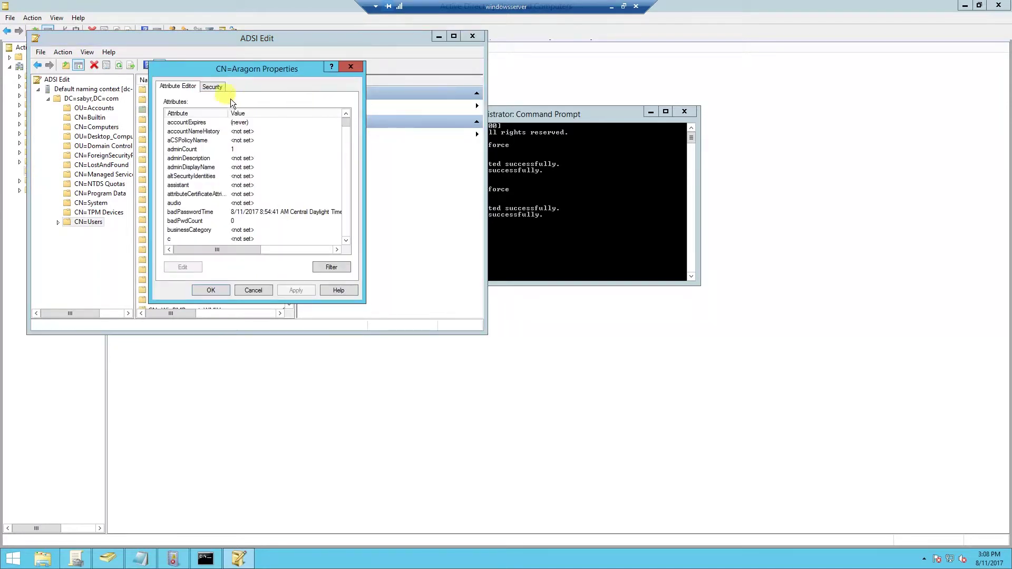
pyautogui.moveTo(345, 122); pyautogui.dragTo(235, 175)
pyautogui.scroll(3, 236, 176)
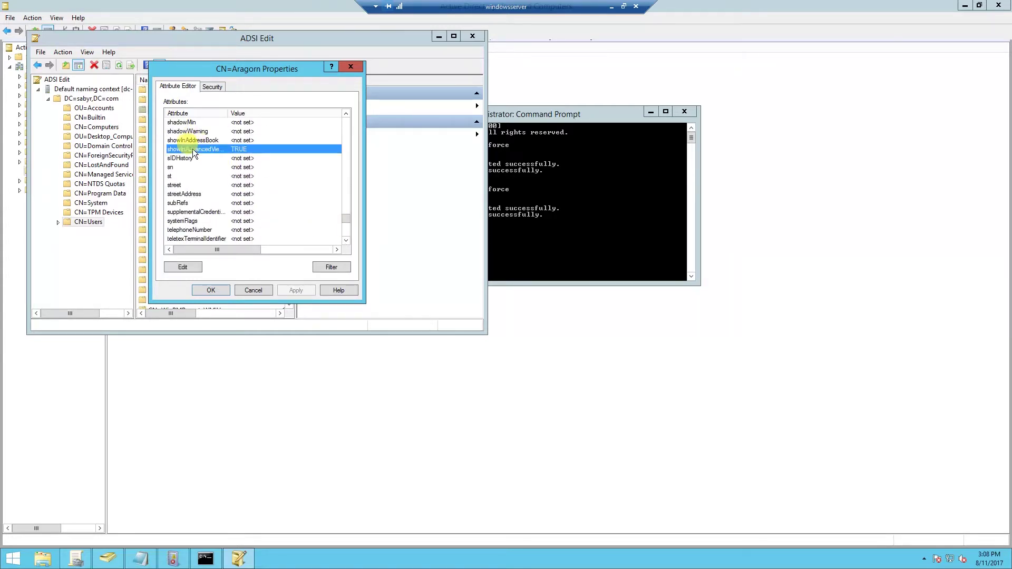
pyautogui.click(200, 149)
pyautogui.doubleClick(200, 149)
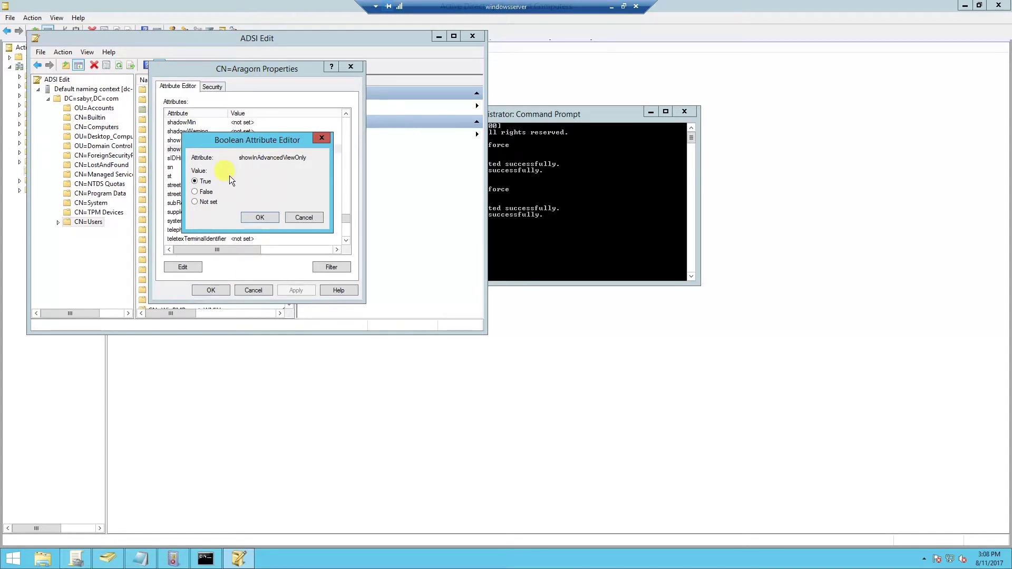
pyautogui.click(258, 217)
pyautogui.click(209, 289)
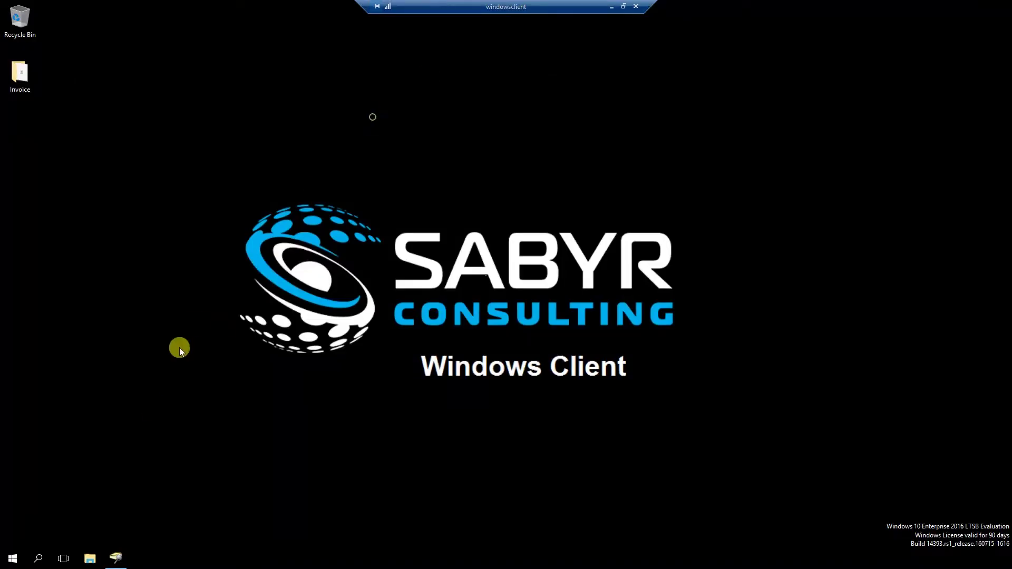
# - Search the entire directory from Network's Search Active Directory, returning 51 items, and select Aragorn
pyautogui.click(90, 559)
pyautogui.click(125, 247)
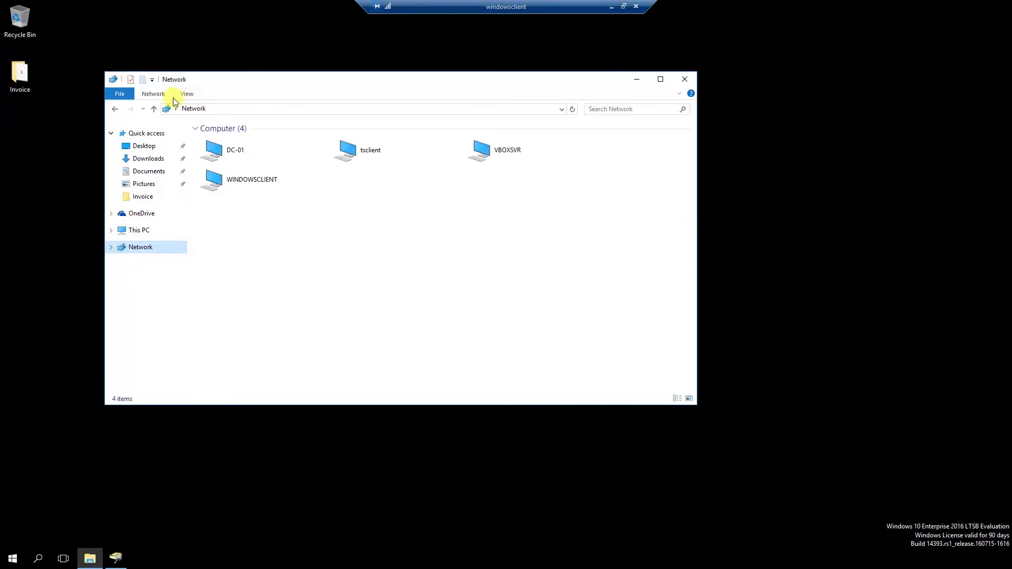
pyautogui.click(154, 94)
pyautogui.click(267, 132)
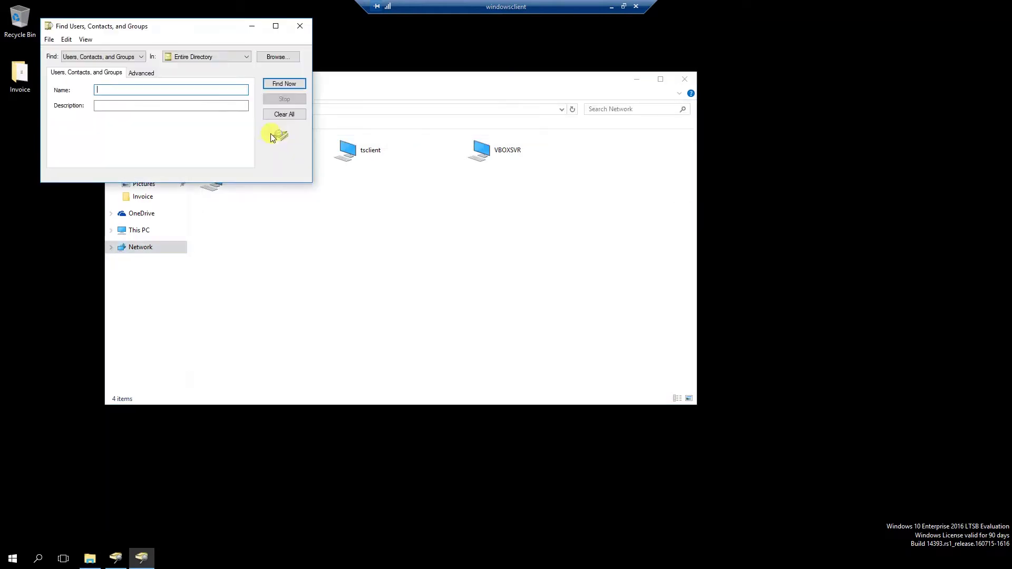
pyautogui.click(276, 84)
pyautogui.scroll(-10, 124, 214)
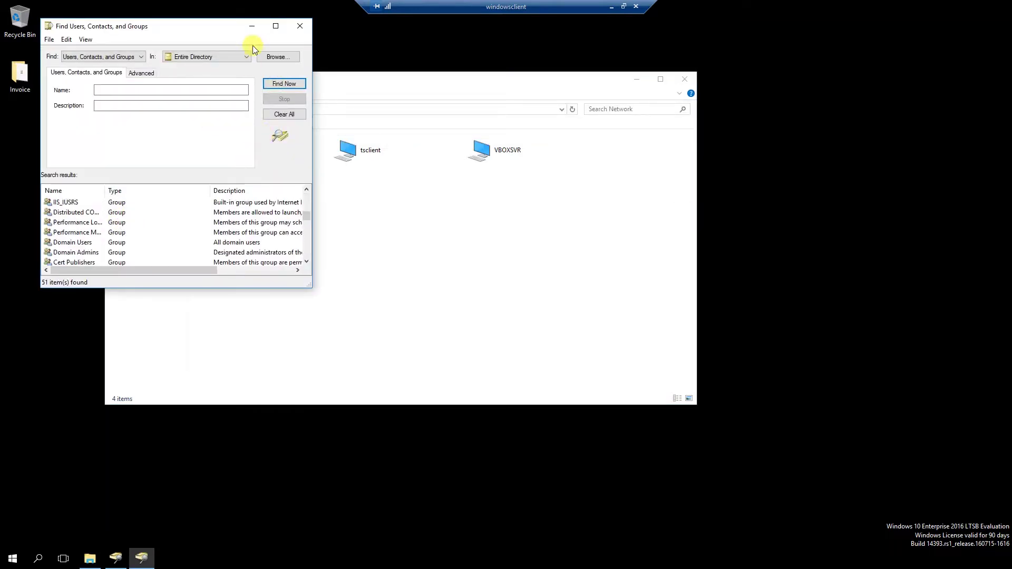
pyautogui.click(275, 26)
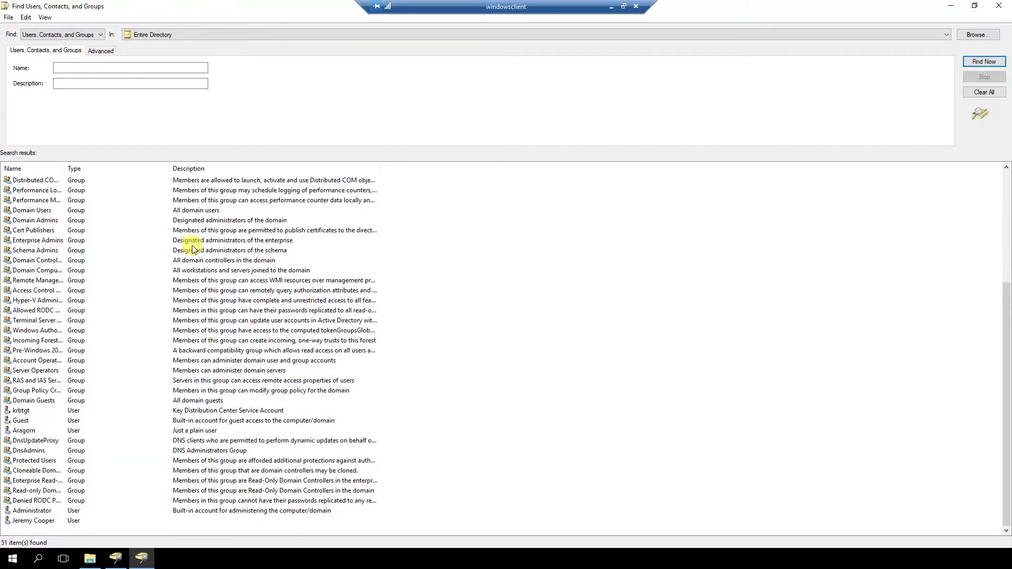
pyautogui.click(28, 431)
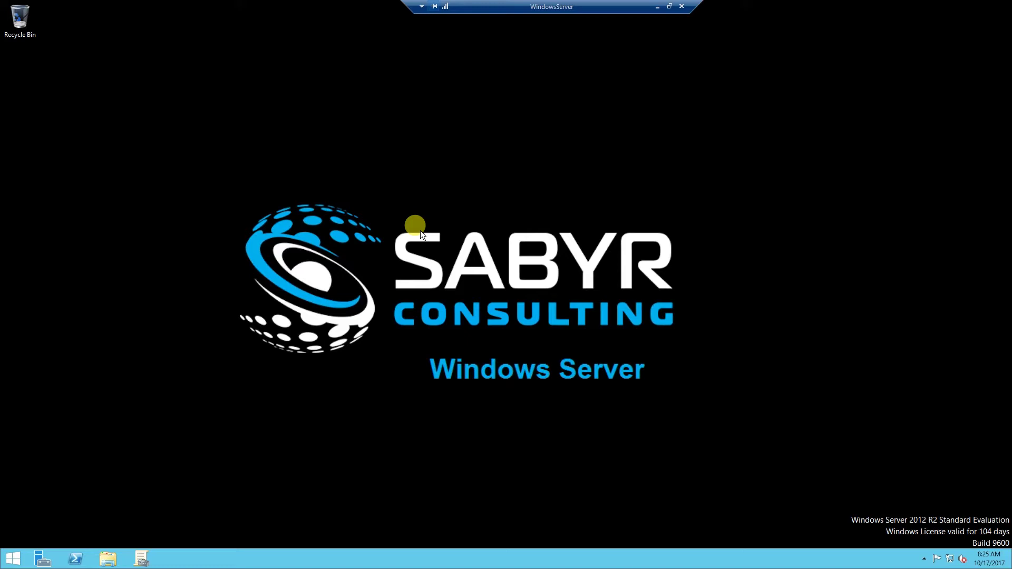
# - Open an administrator Command Prompt, position its window, and run ipconfig
pyautogui.press('super')
pyautogui.write('cmd')
pyautogui.hotkey('ctrl', 'shift', 'Return')
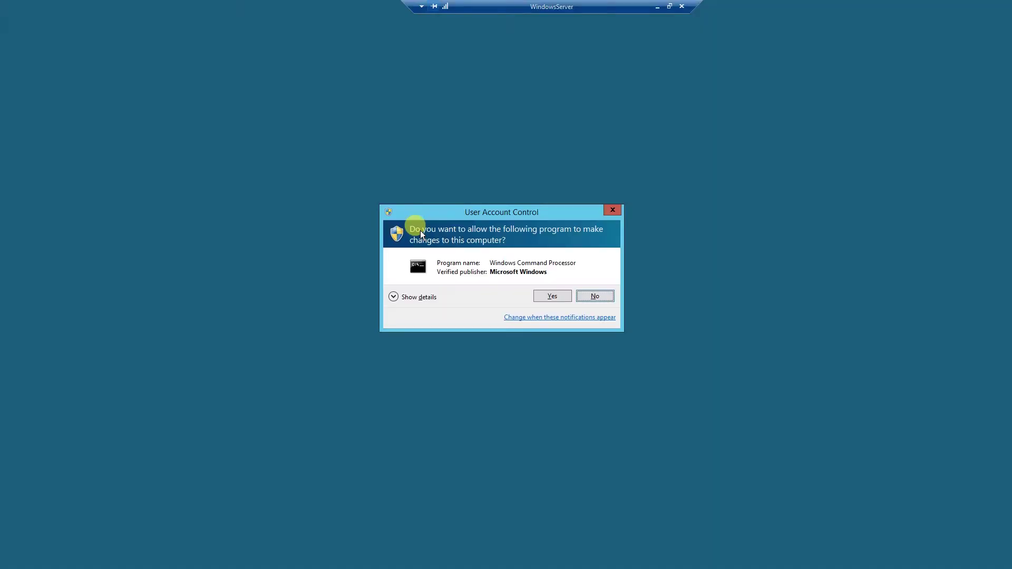
pyautogui.hotkey('alt', 'y')
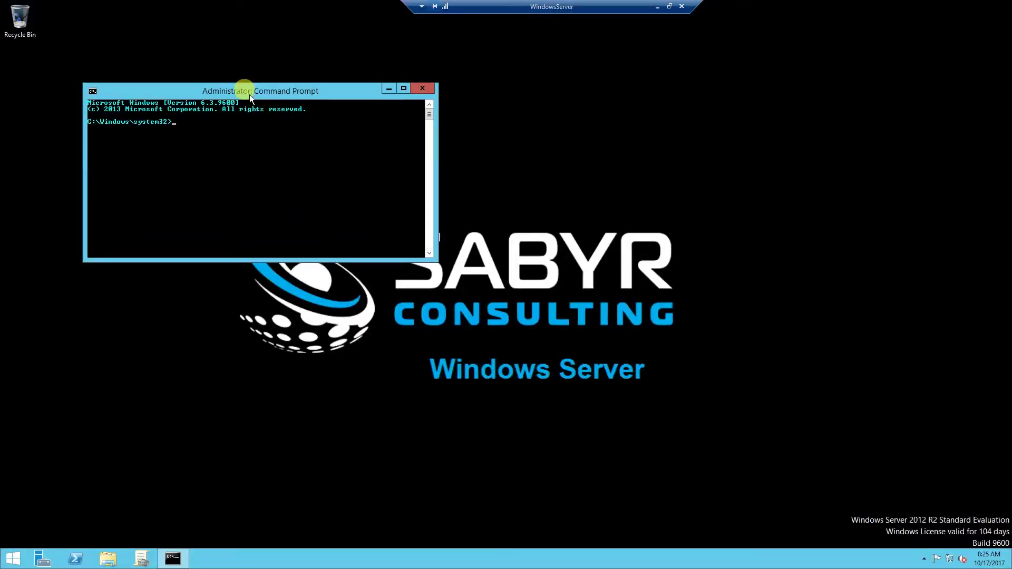
pyautogui.moveTo(248, 90); pyautogui.dragTo(477, 144)
pyautogui.press('super+Left')
pyautogui.moveTo(337, 8); pyautogui.dragTo(543, 229)
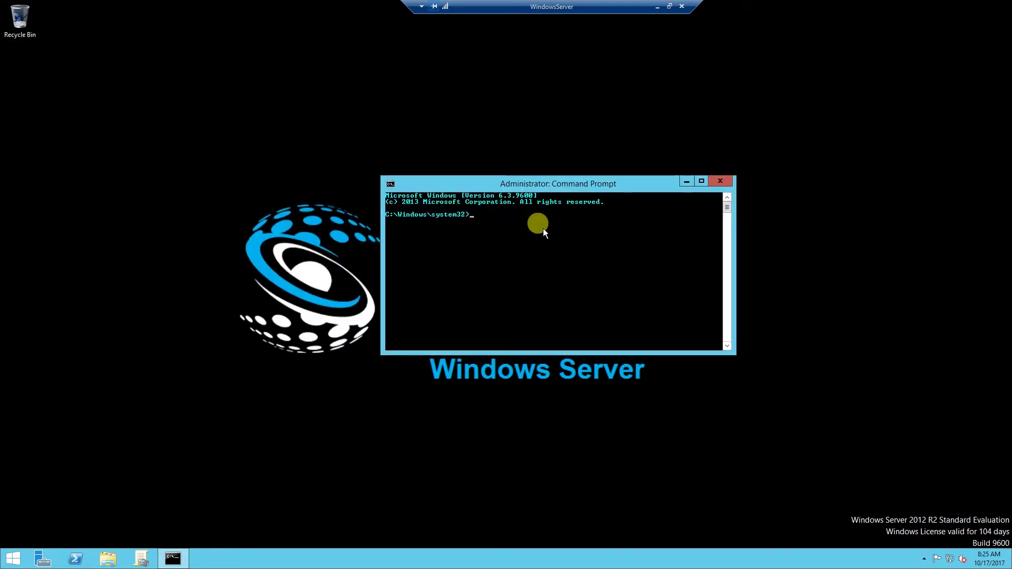
pyautogui.write('h')
pyautogui.write('pconfig')
pyautogui.press('Return')
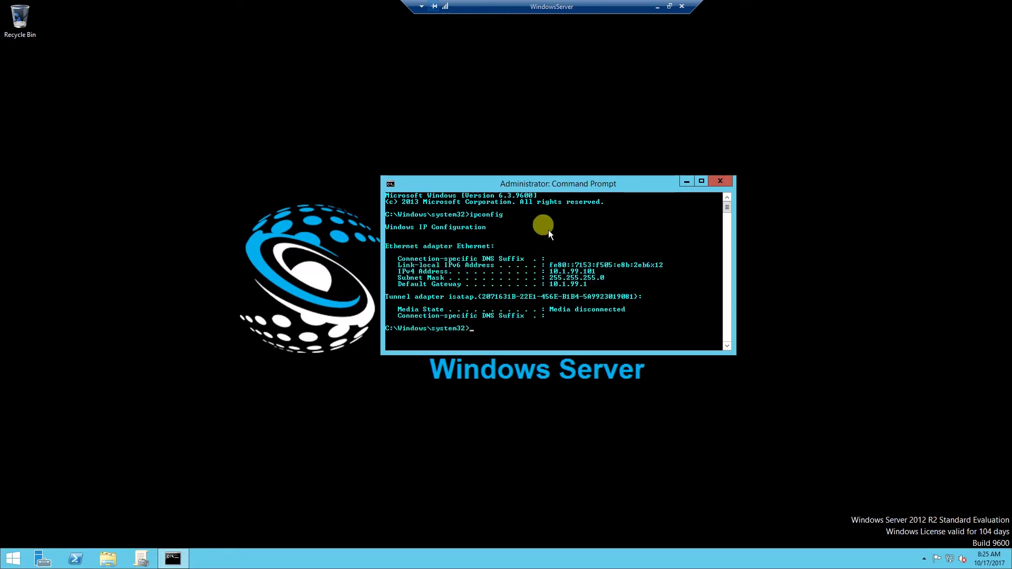
# - Ping windowsclient, stop it with Ctrl+C, and complete PsExec.exe at the prompt
pyautogui.write('ping win')
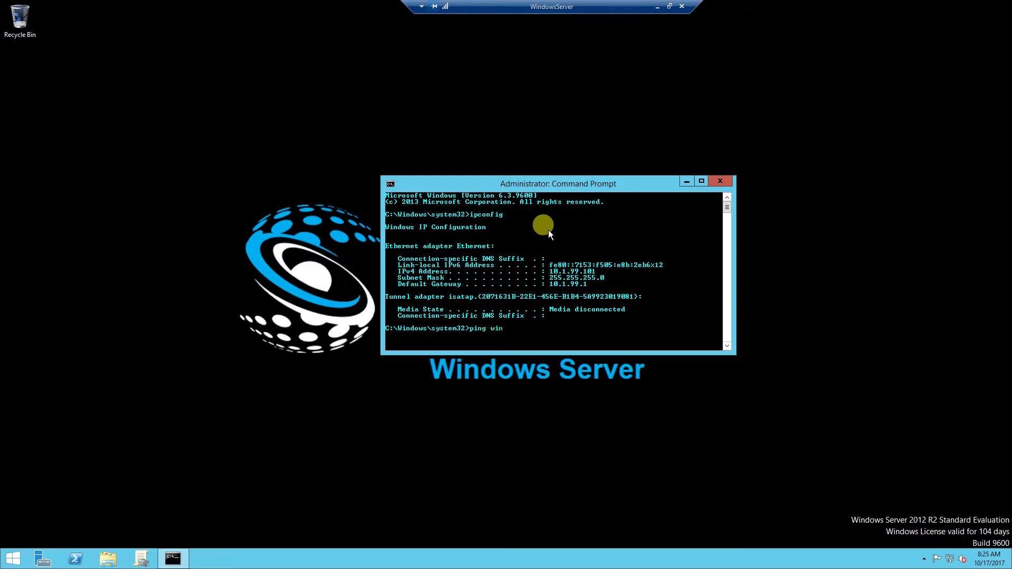
pyautogui.write('dowsclient')
pyautogui.press('Return')
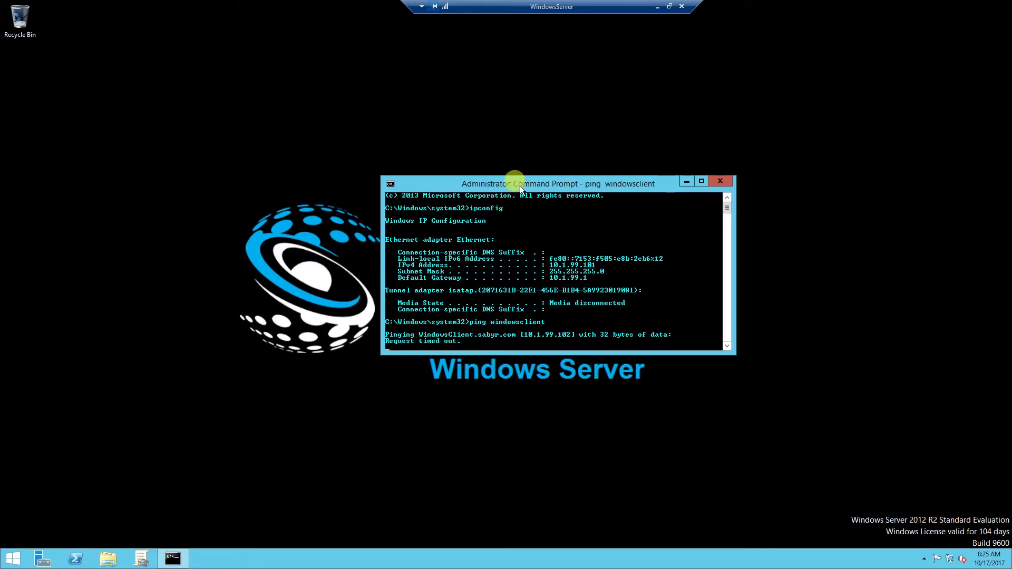
pyautogui.moveTo(518, 186); pyautogui.dragTo(498, 185)
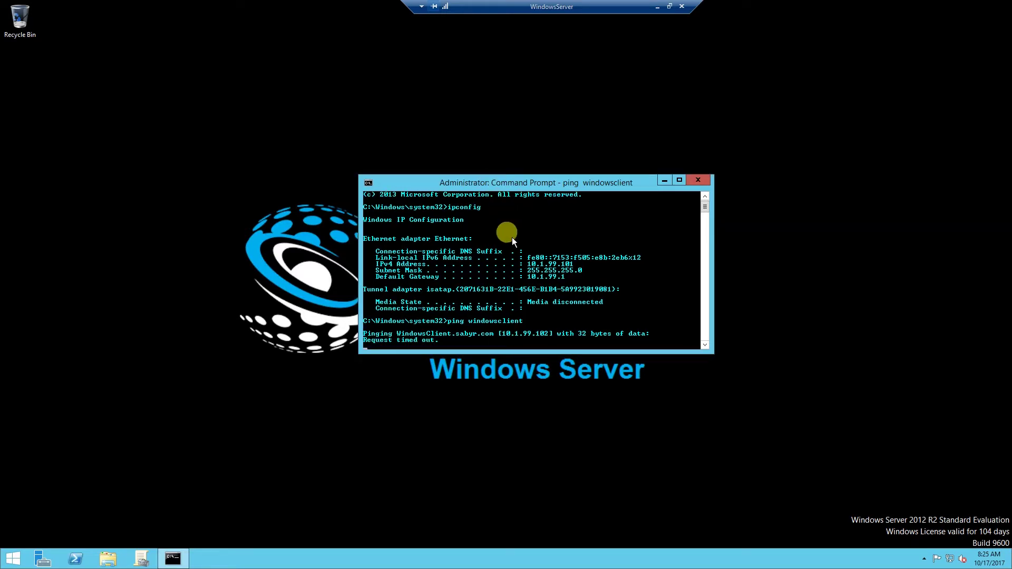
pyautogui.hotkey('ctrl', 'c')
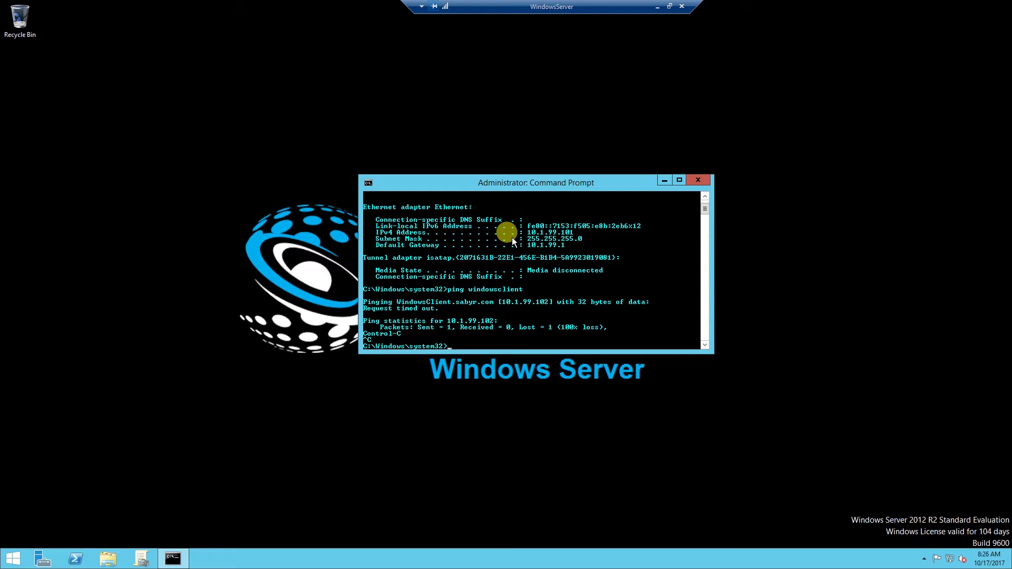
pyautogui.write('pe')
pyautogui.write('se')
pyautogui.press('Tab')
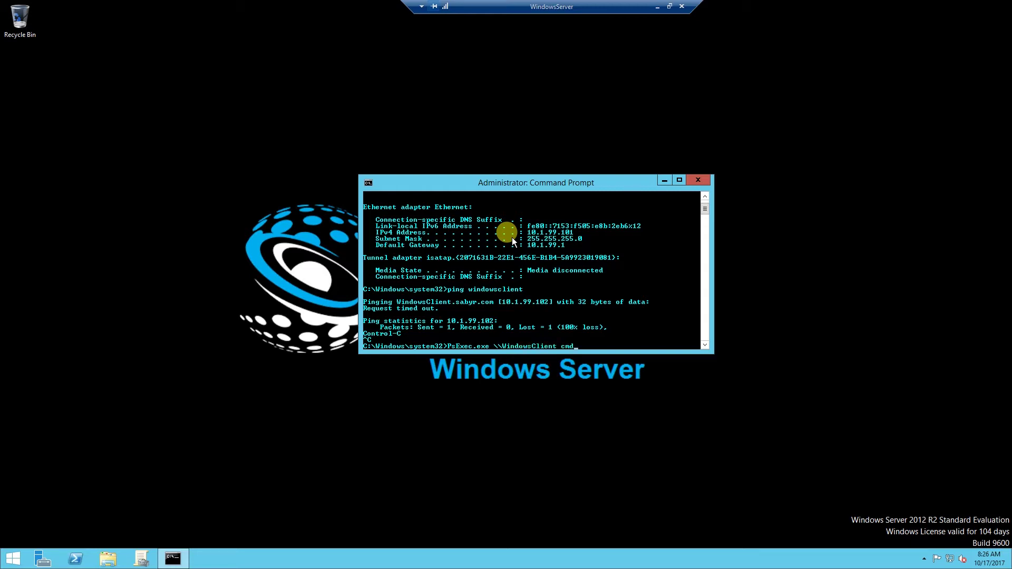
# - Run PsExec.exe \\WindowsClient cmd, then bring the Group Policy Management console to the front
pyautogui.press('Return')
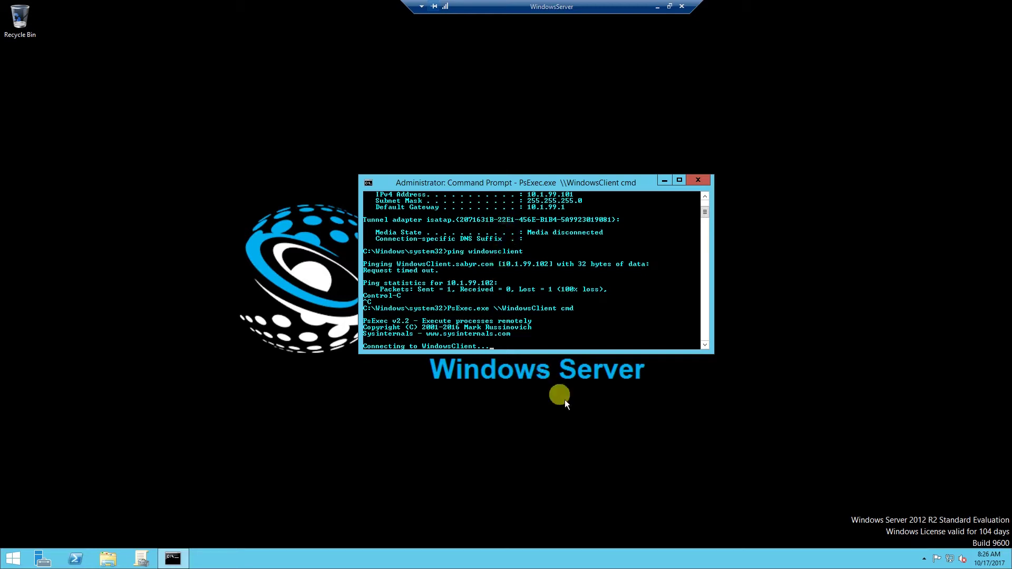
pyautogui.click(138, 556)
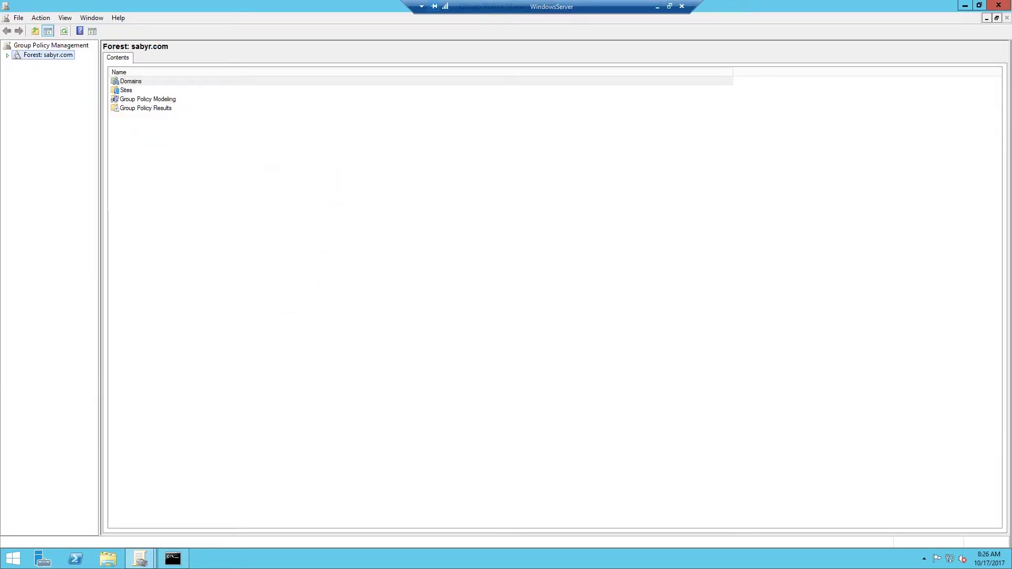
# - Expand sabyr.com's Group Policy Objects and show the full Windows_Firewall settings report
pyautogui.click(7, 55)
pyautogui.click(17, 64)
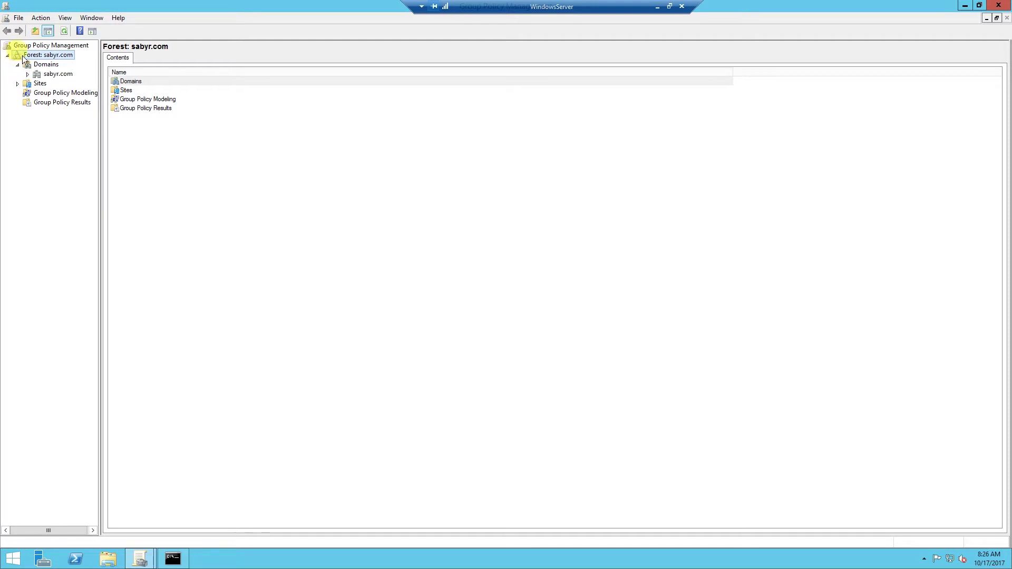
pyautogui.click(27, 75)
pyautogui.click(74, 121)
pyautogui.click(36, 122)
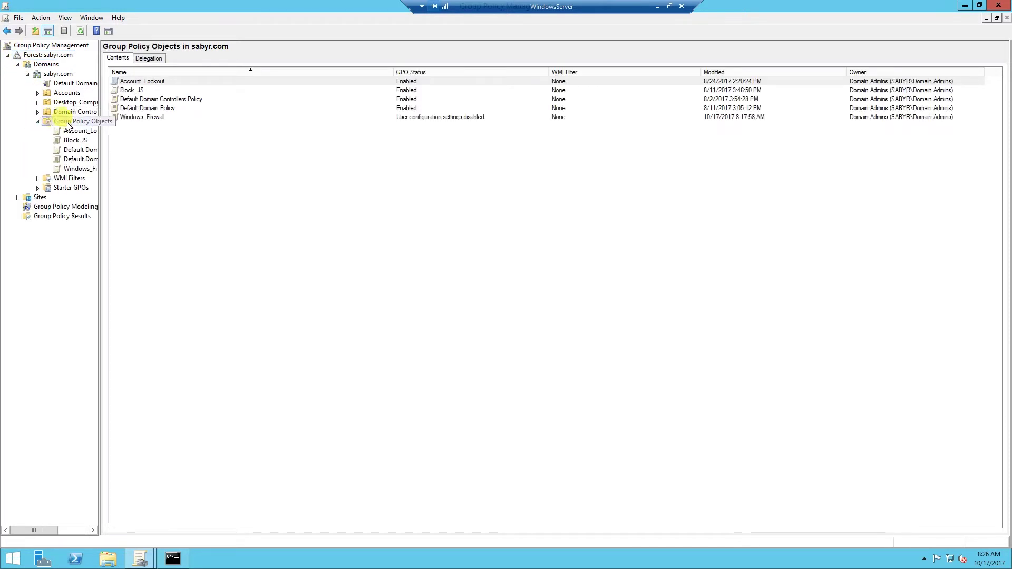
pyautogui.click(76, 169)
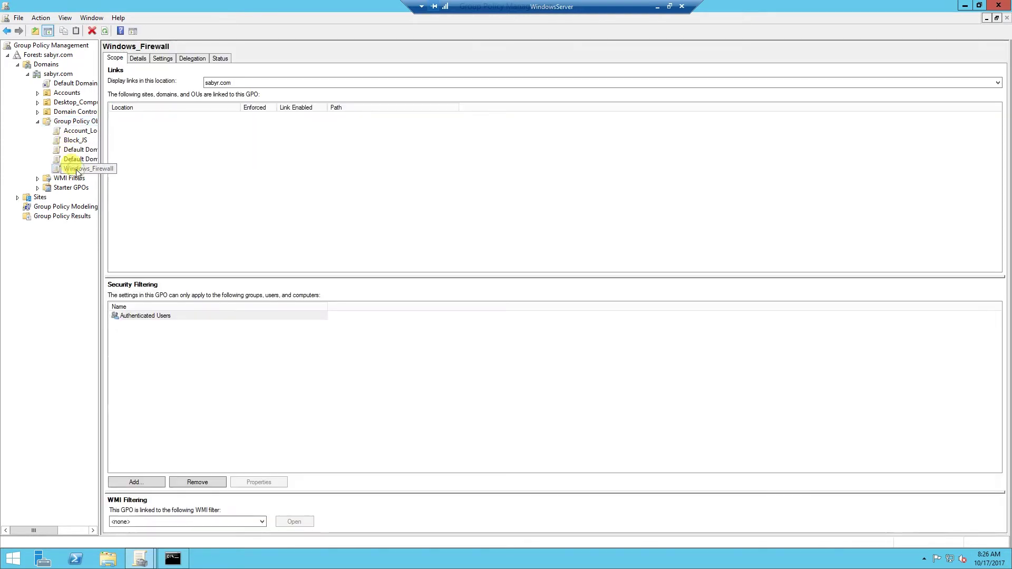
pyautogui.click(168, 58)
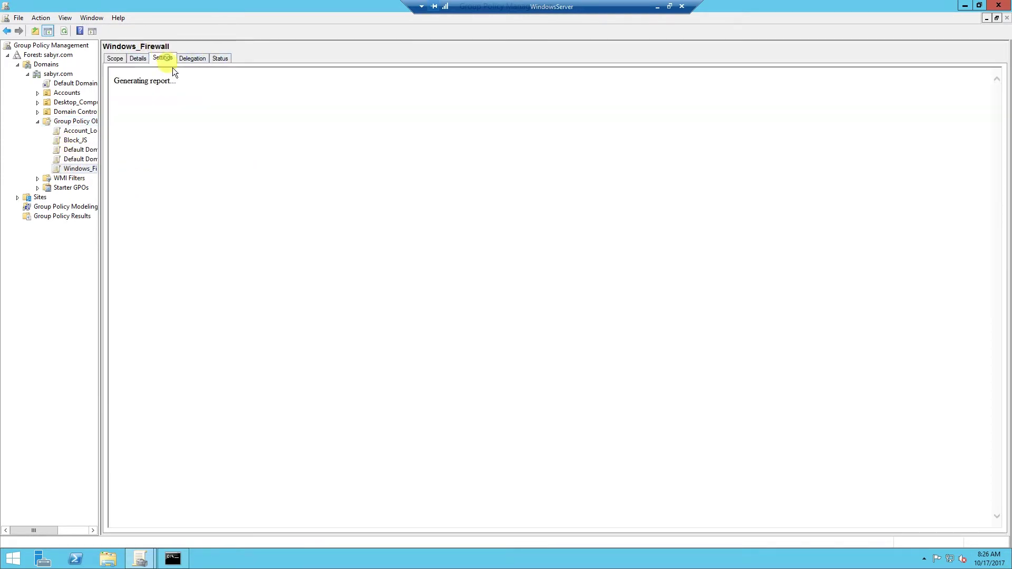
pyautogui.click(973, 85)
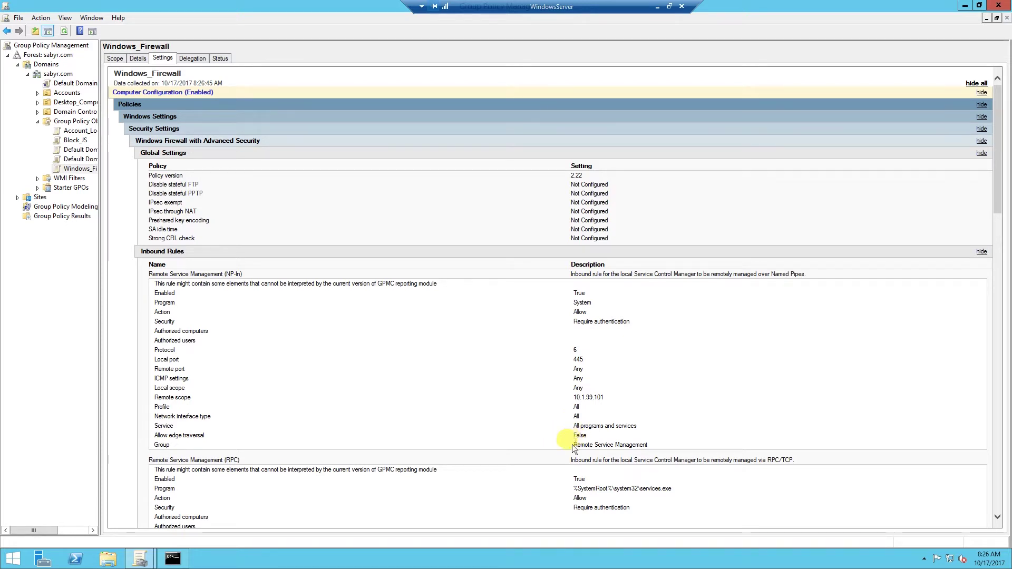
# - Highlight the Remote Service Management rules and their remote scope 10.1.99.101 in the report
pyautogui.moveTo(573, 446); pyautogui.dragTo(652, 448)
pyautogui.scroll(-4, 650, 442)
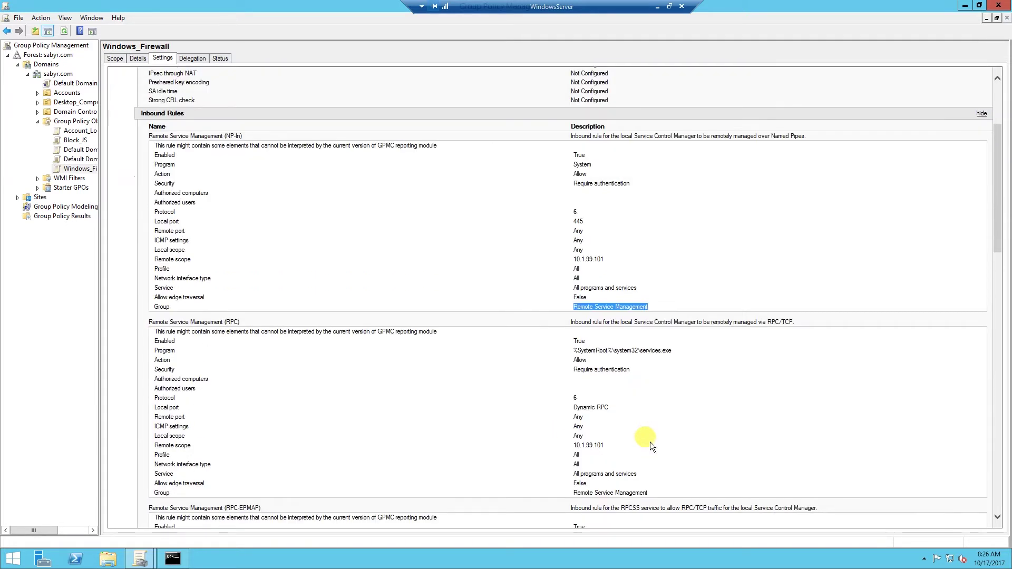
pyautogui.moveTo(572, 422); pyautogui.dragTo(629, 425)
pyautogui.click(629, 424)
pyautogui.scroll(-6, 602, 346)
pyautogui.scroll(6, 587, 394)
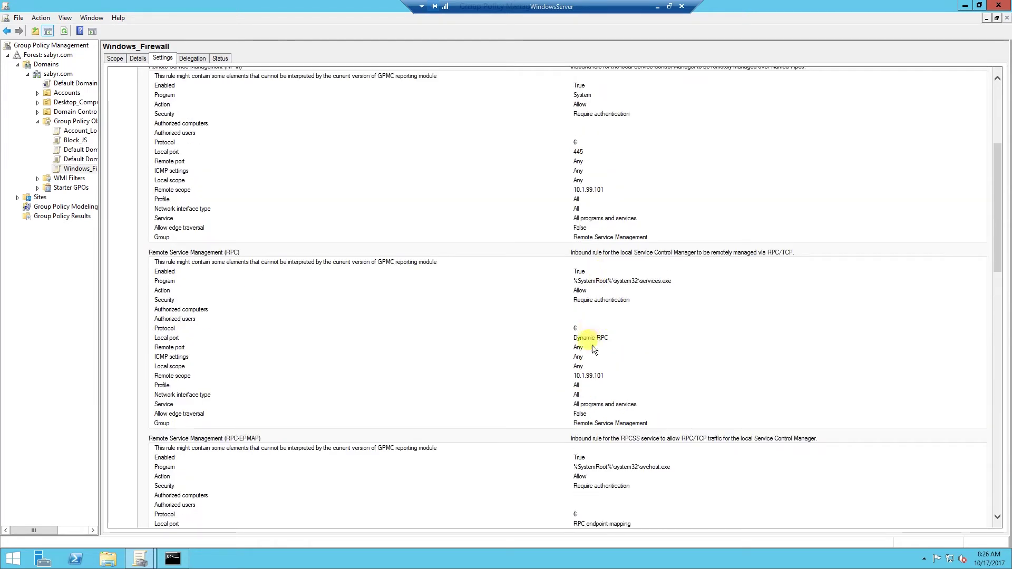
pyautogui.moveTo(153, 365); pyautogui.dragTo(596, 377)
pyautogui.click(597, 377)
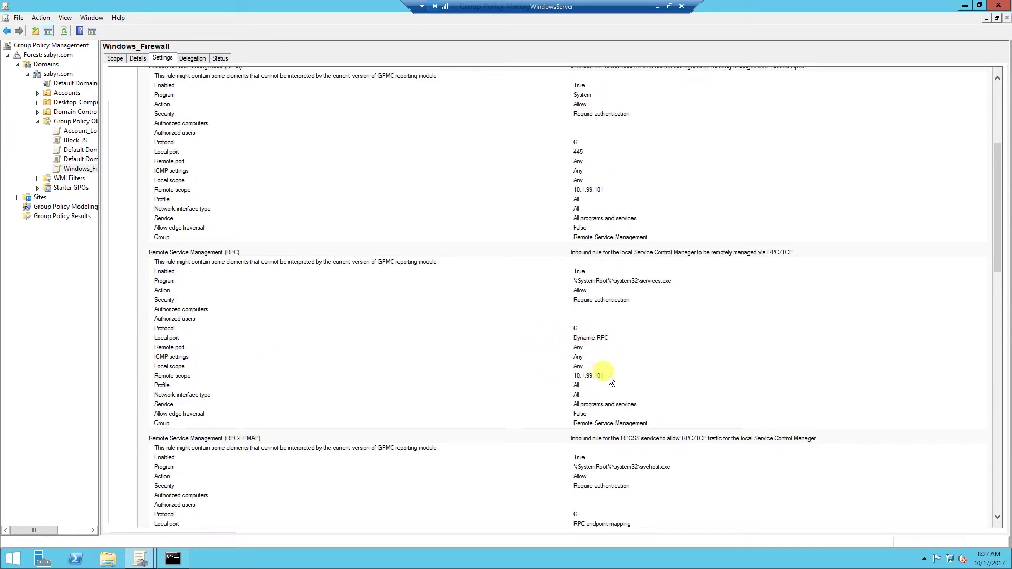
pyautogui.click(576, 376)
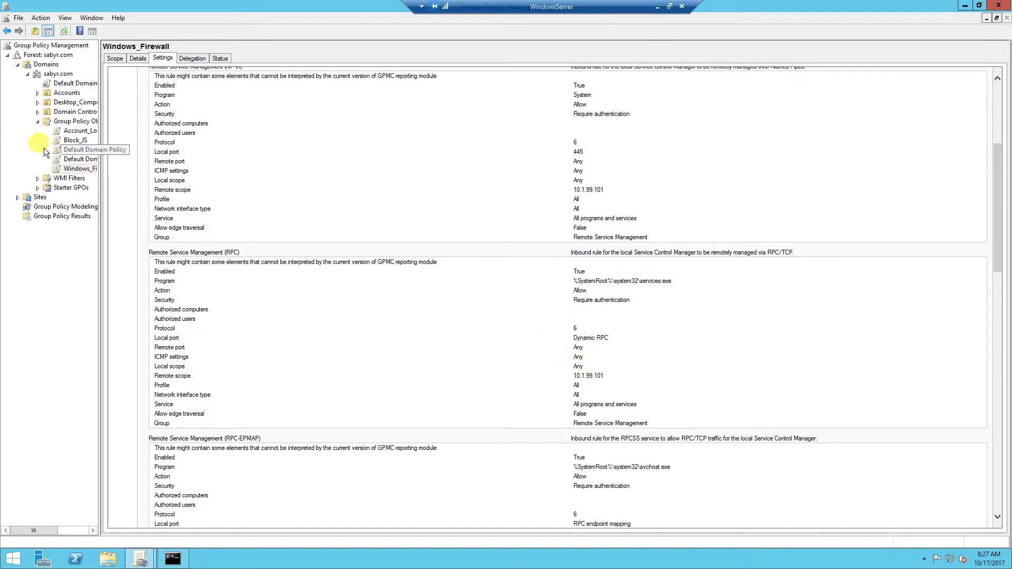
# - Edit the Windows_Firewall GPO and browse to Windows Firewall with Advanced Security's inbound rules
pyautogui.rightClick(79, 168)
pyautogui.click(89, 174)
pyautogui.moveTo(286, 54); pyautogui.dragTo(597, 105)
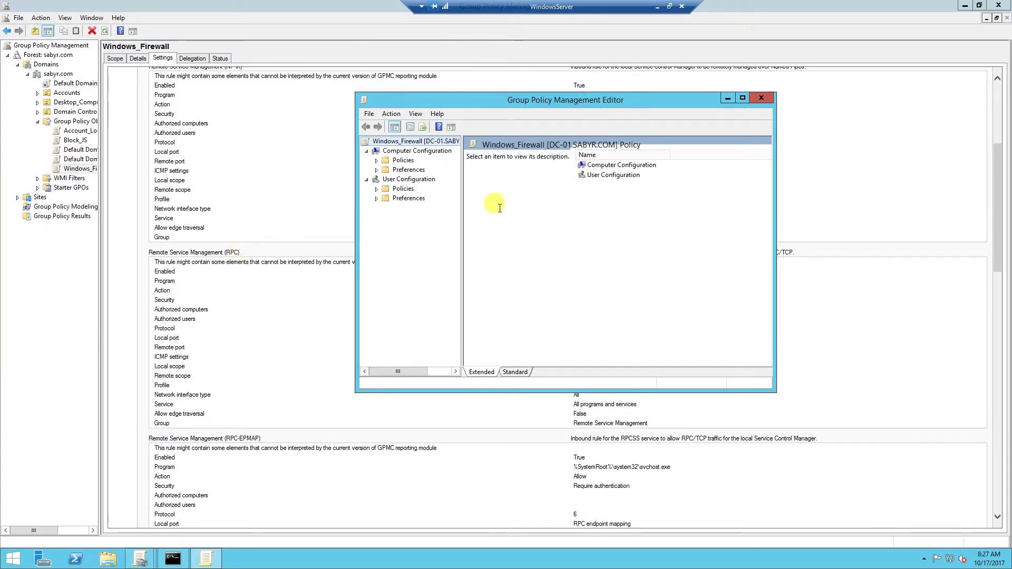
pyautogui.click(376, 160)
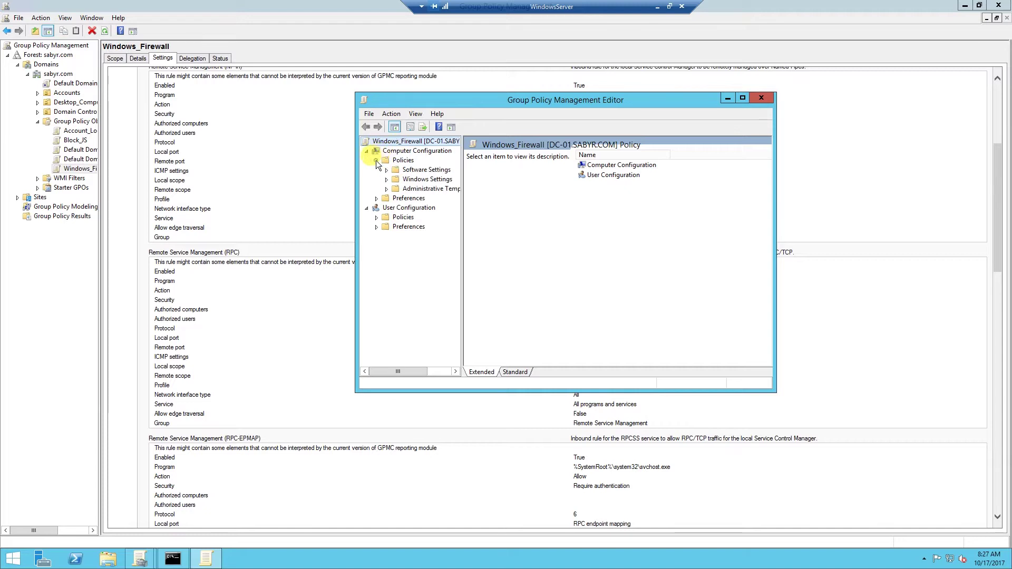
pyautogui.click(397, 208)
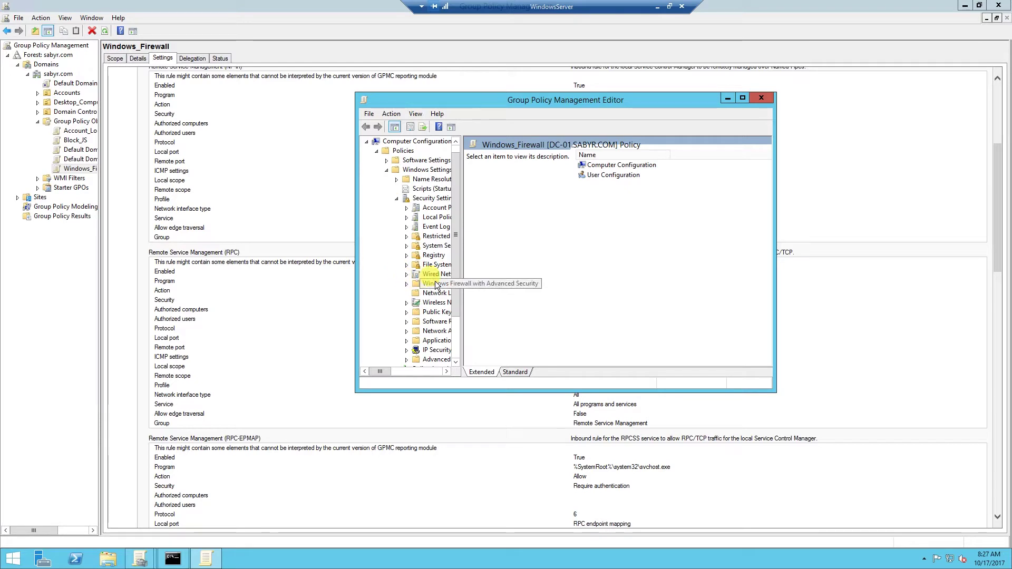
pyautogui.click(414, 285)
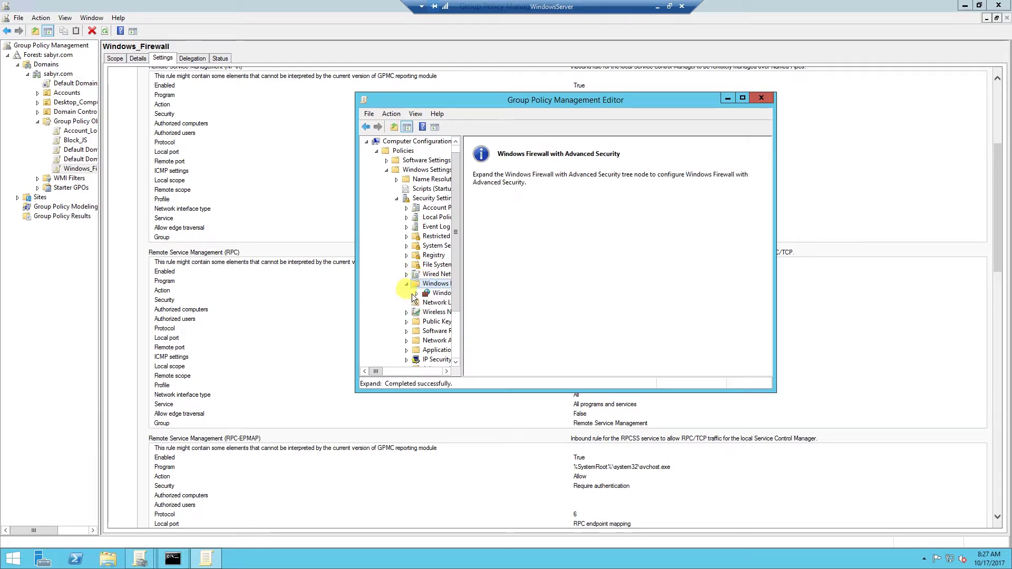
pyautogui.click(432, 304)
# - Add the predefined Remote Service Management inbound rules, all included and allowing the connection
pyautogui.rightClick(527, 212)
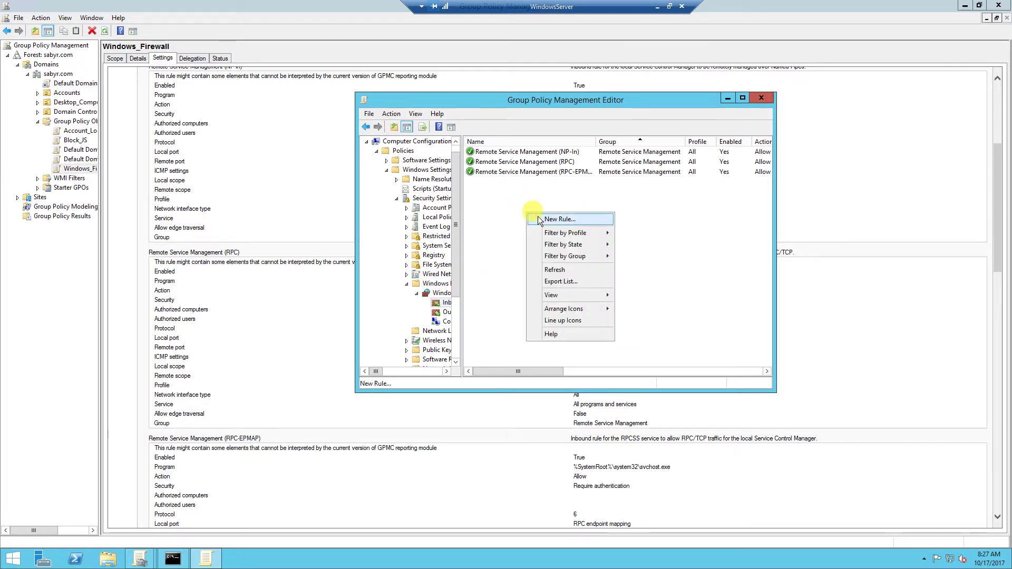
pyautogui.click(548, 220)
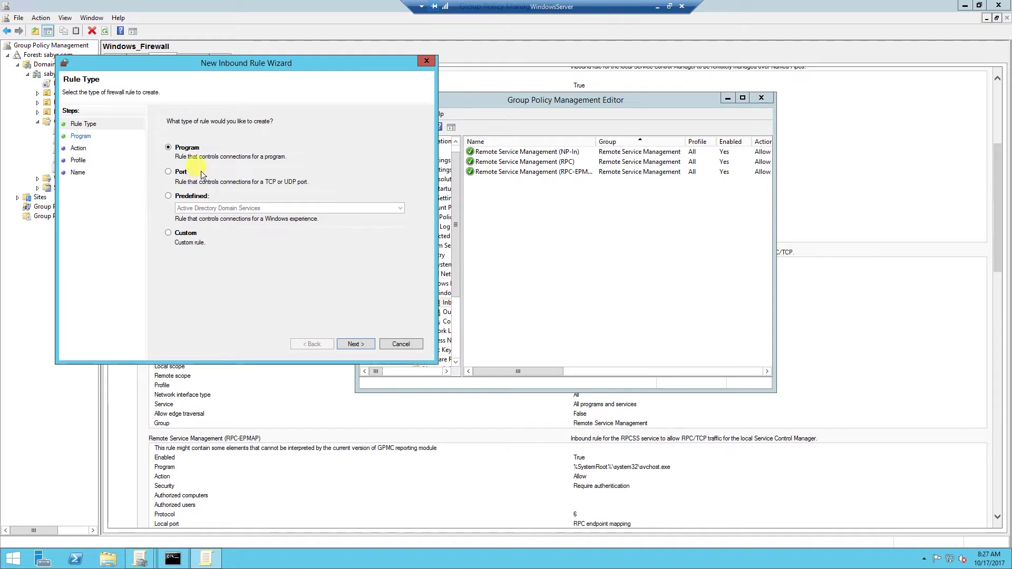
pyautogui.click(198, 196)
pyautogui.click(203, 208)
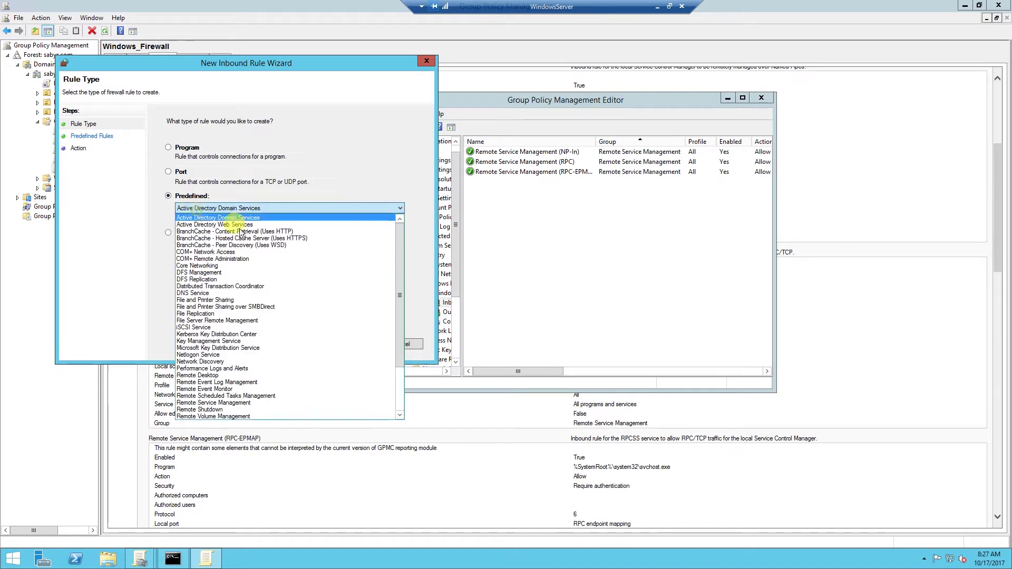
pyautogui.scroll(-5, 204, 317)
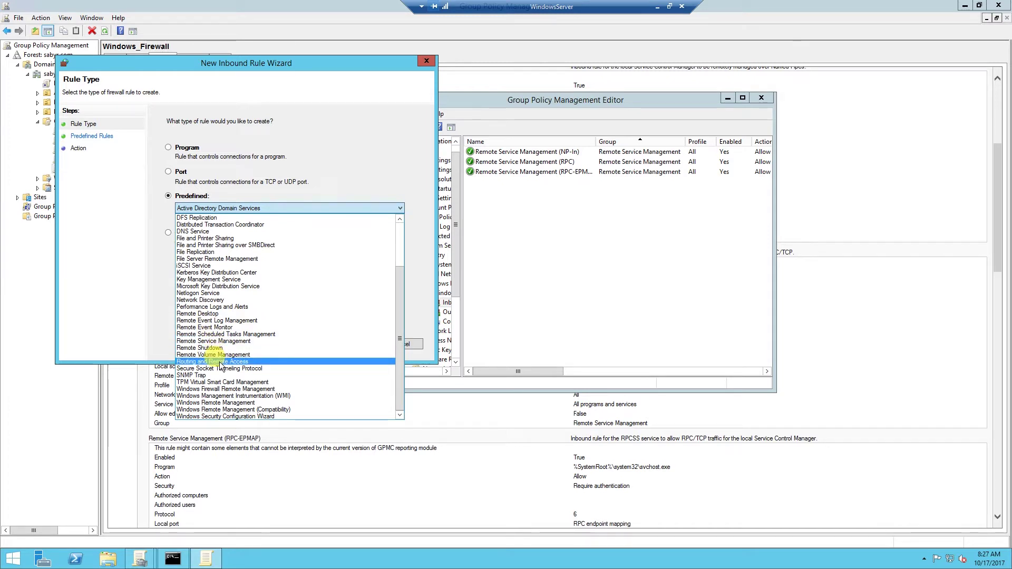
pyautogui.click(215, 341)
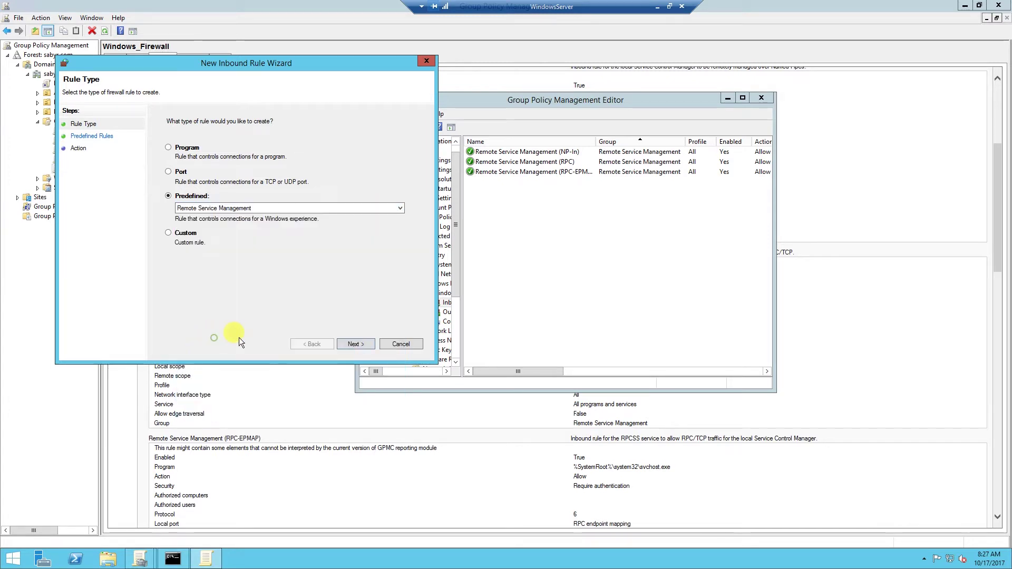
pyautogui.click(351, 343)
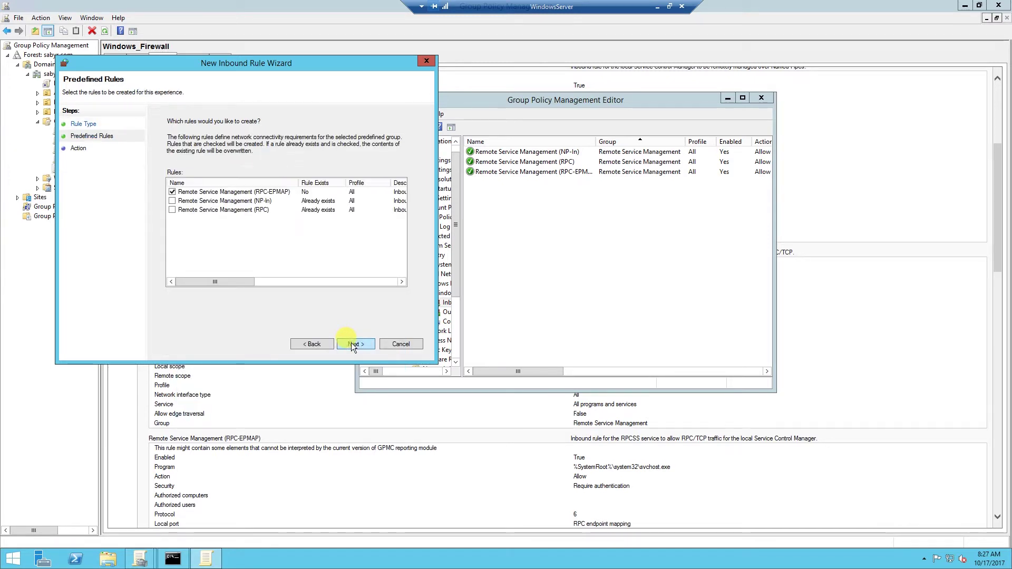
pyautogui.click(173, 201)
pyautogui.click(173, 210)
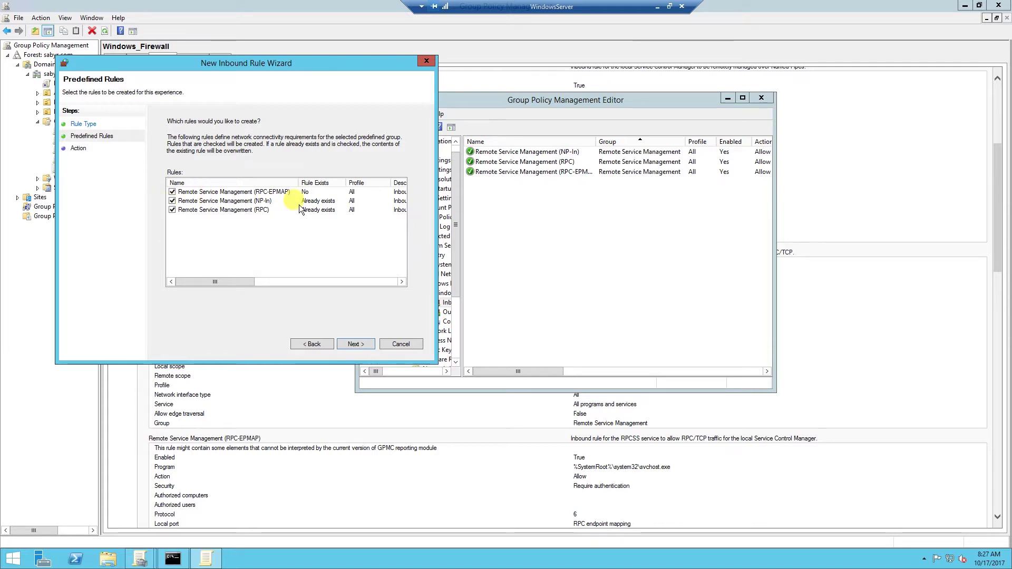
pyautogui.click(357, 344)
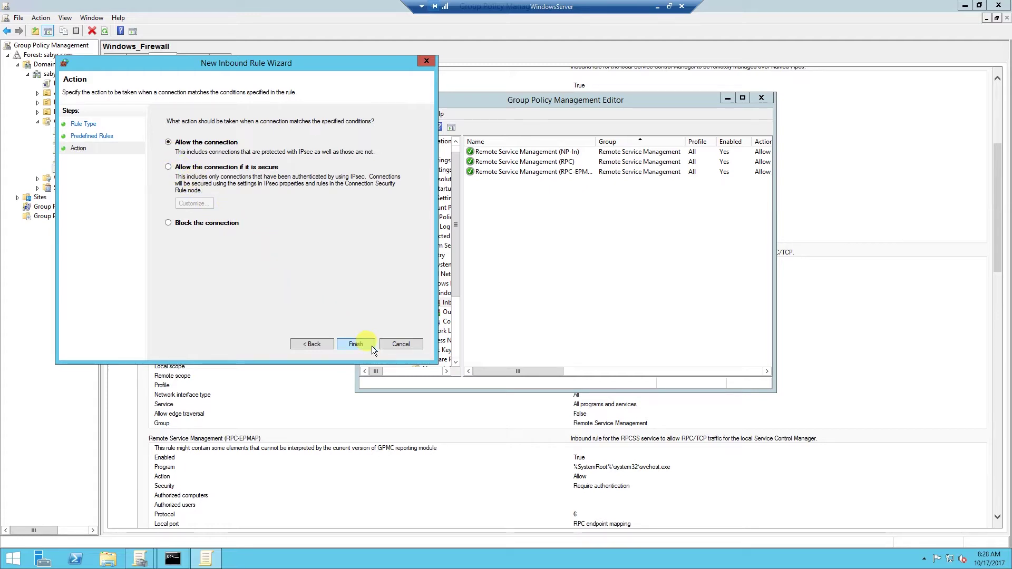
pyautogui.click(359, 346)
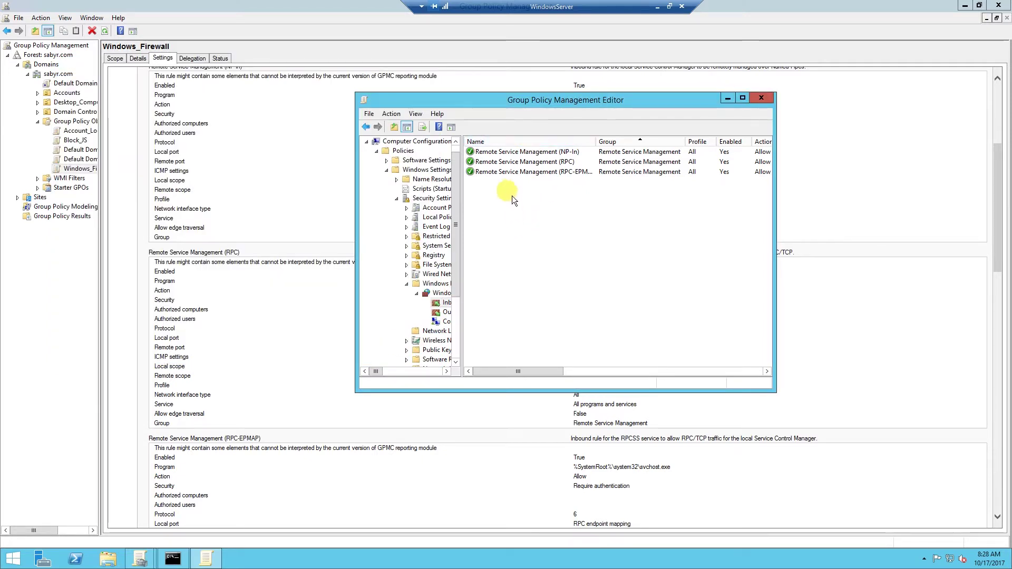
# - Inspect the NP-In rule's remote IP scope, then cancel the address and properties dialogs unchanged
pyautogui.rightClick(508, 156)
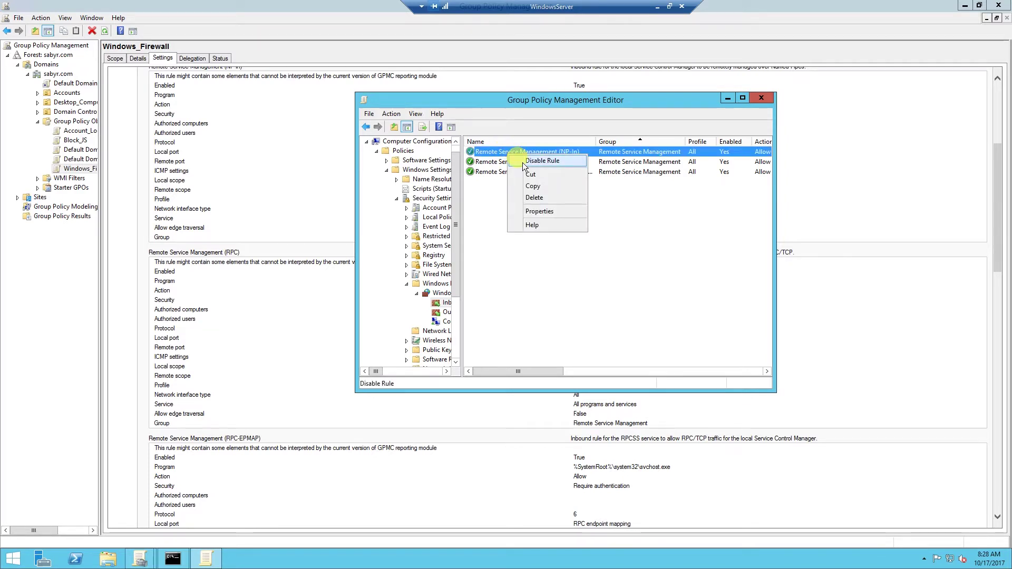
pyautogui.click(534, 209)
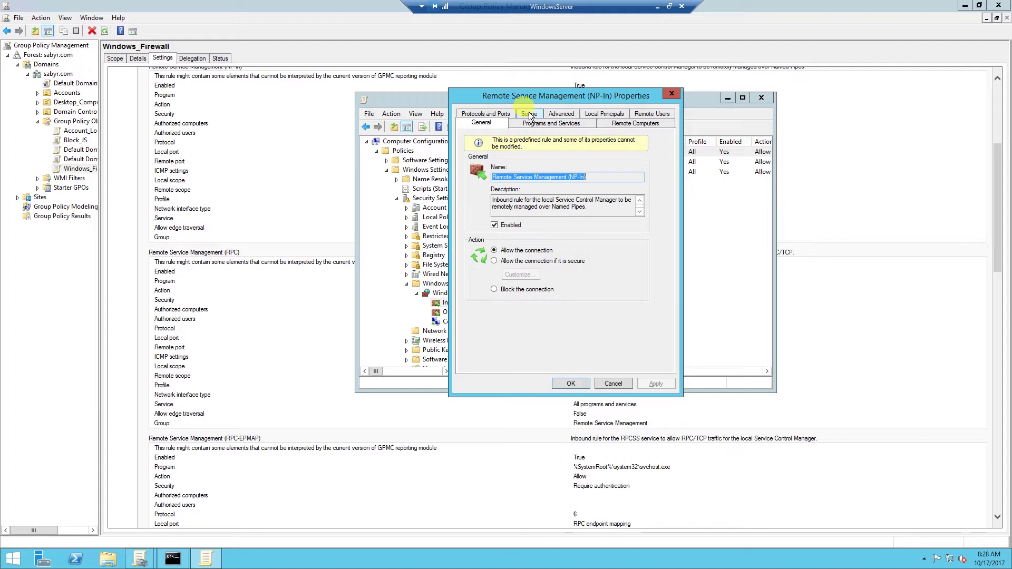
pyautogui.click(529, 115)
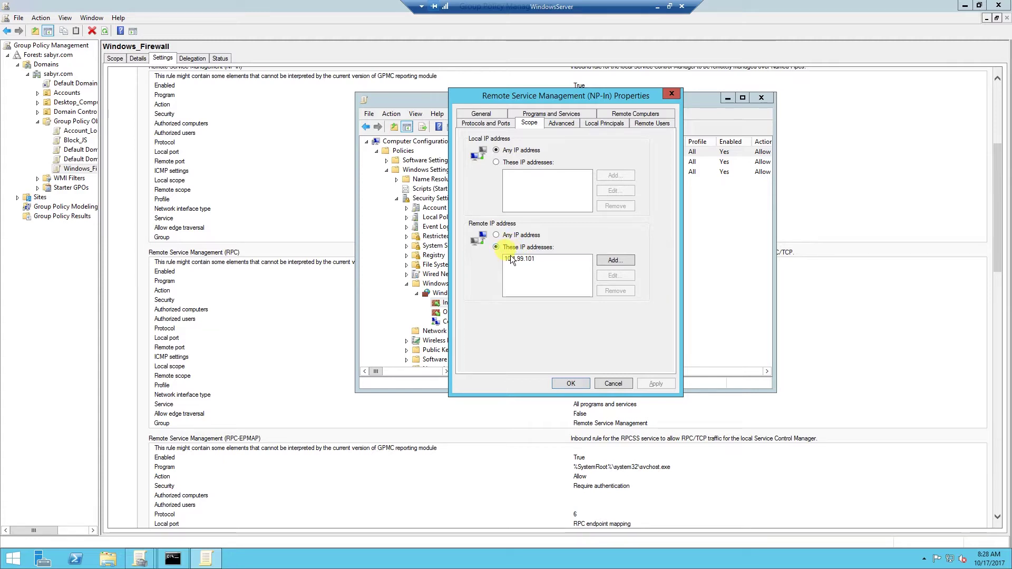
pyautogui.click(615, 259)
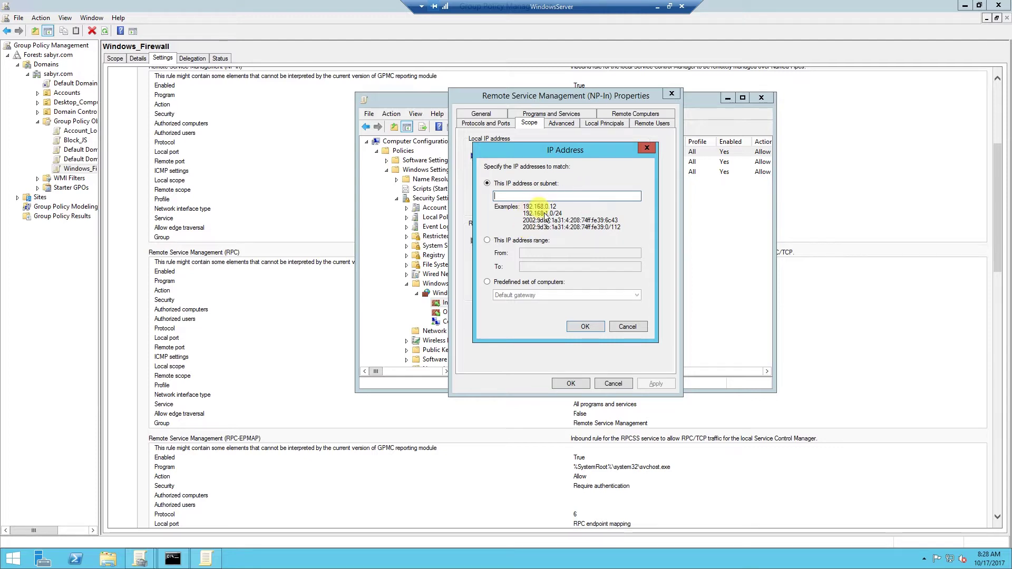
pyautogui.click(627, 327)
pyautogui.click(617, 385)
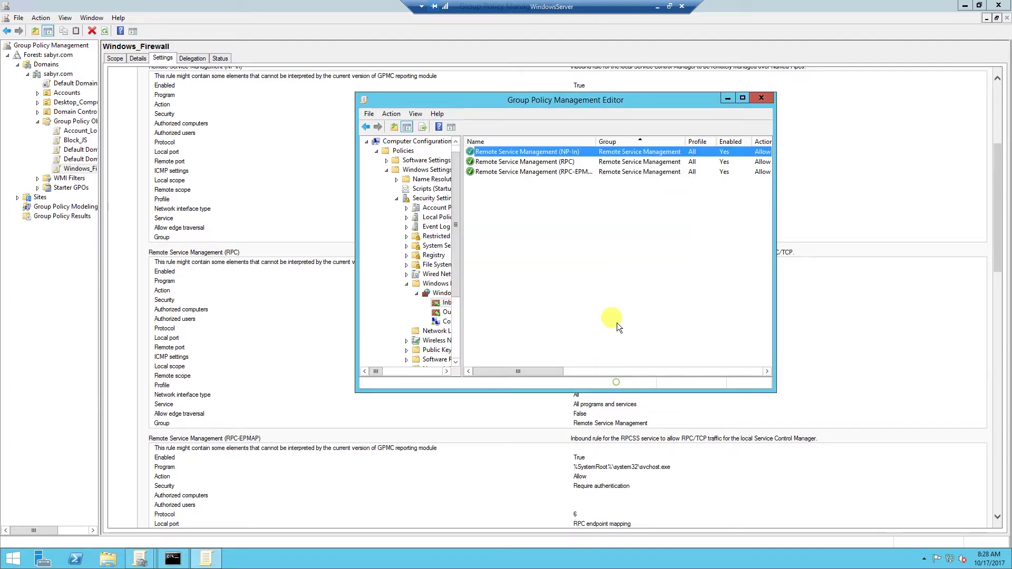
# - Close the policy editor and expand Desktop_Computers to show its linked Account_Lockout GPO
pyautogui.click(765, 98)
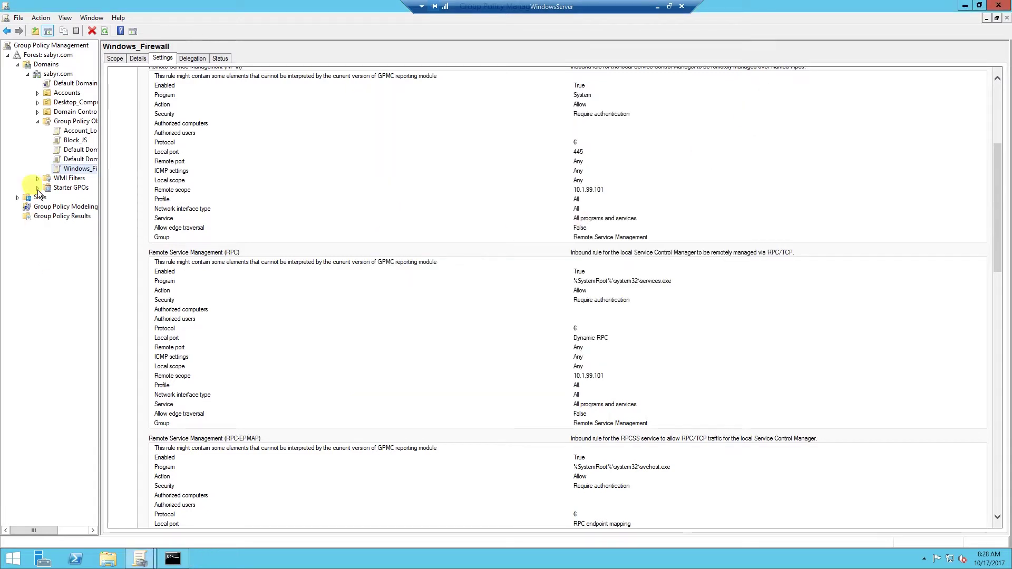
pyautogui.click(38, 121)
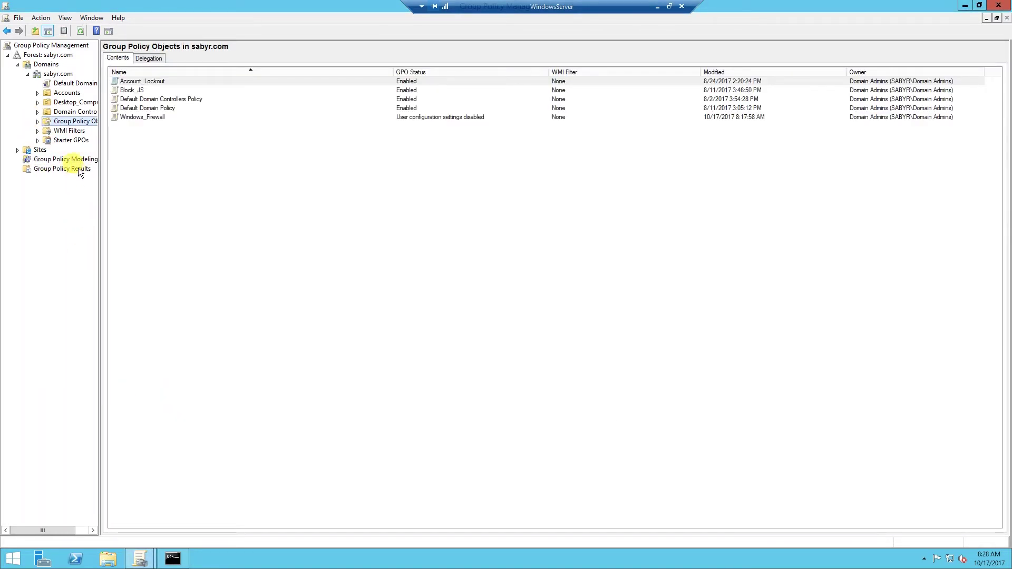
pyautogui.click(68, 105)
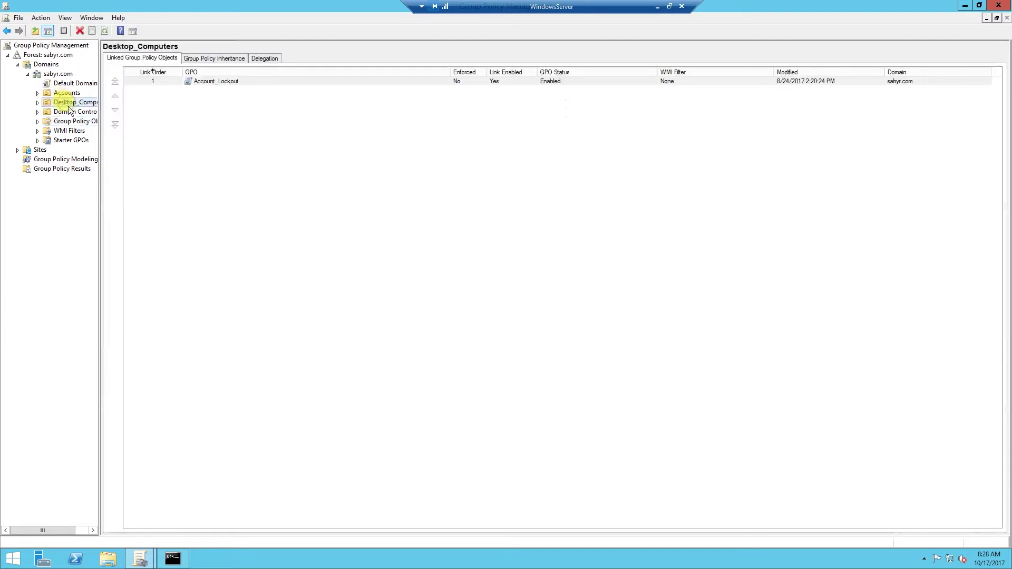
pyautogui.click(38, 102)
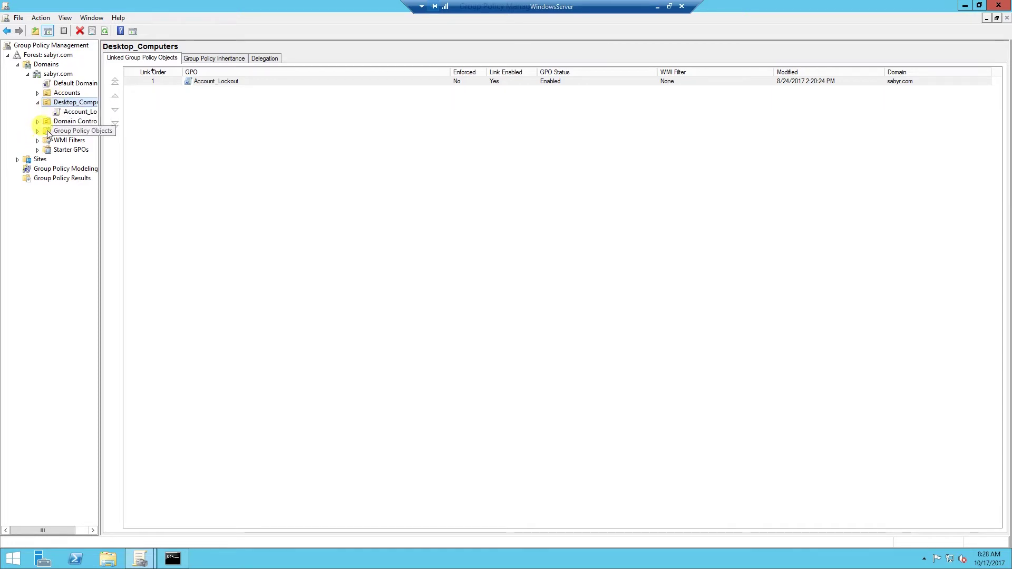
# - Link the existing Windows_Firewall GPO to Desktop_Computers, then bring up the WindowsClient remote desktop
pyautogui.rightClick(62, 106)
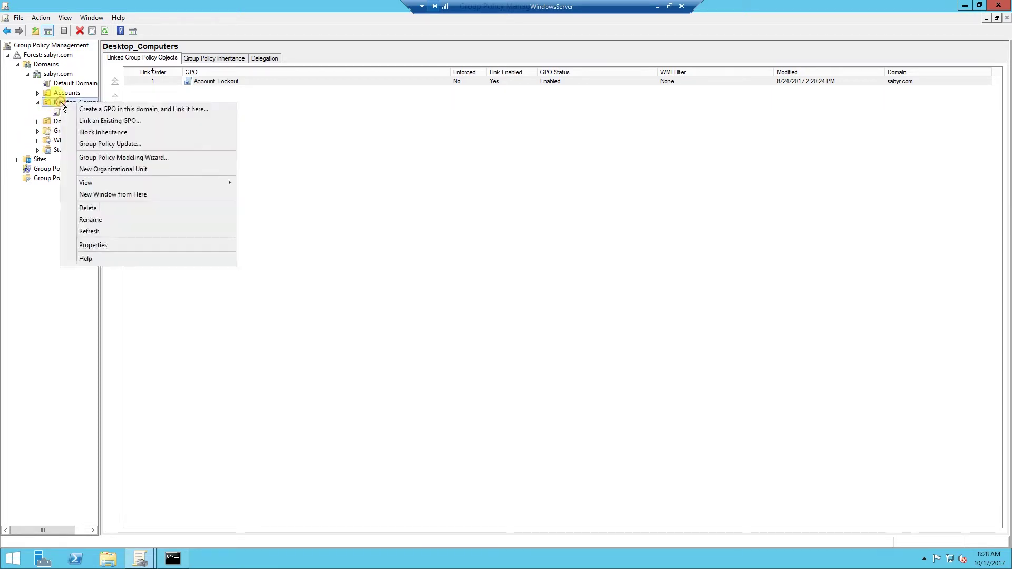
pyautogui.click(84, 120)
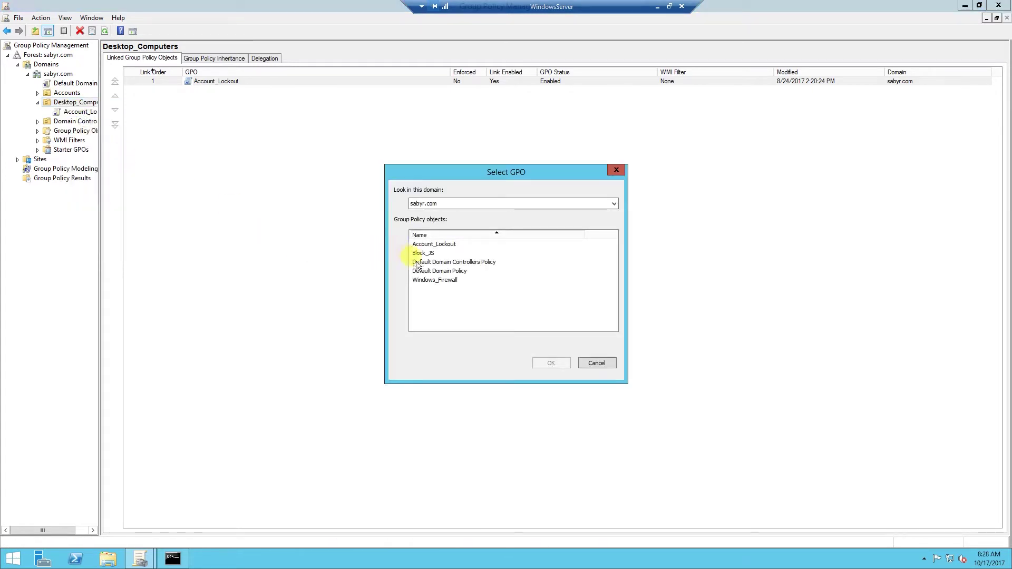
pyautogui.click(426, 280)
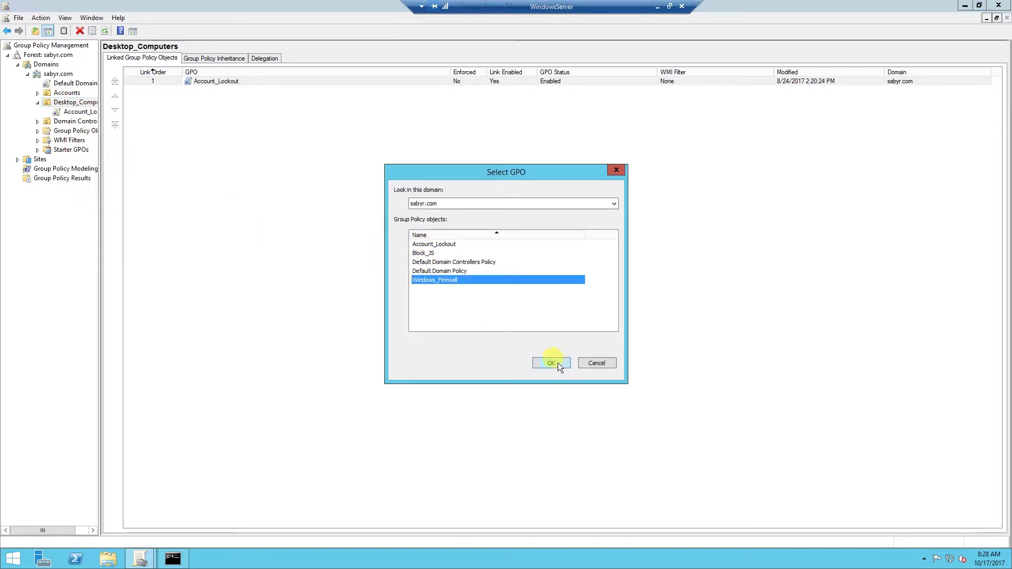
pyautogui.click(556, 363)
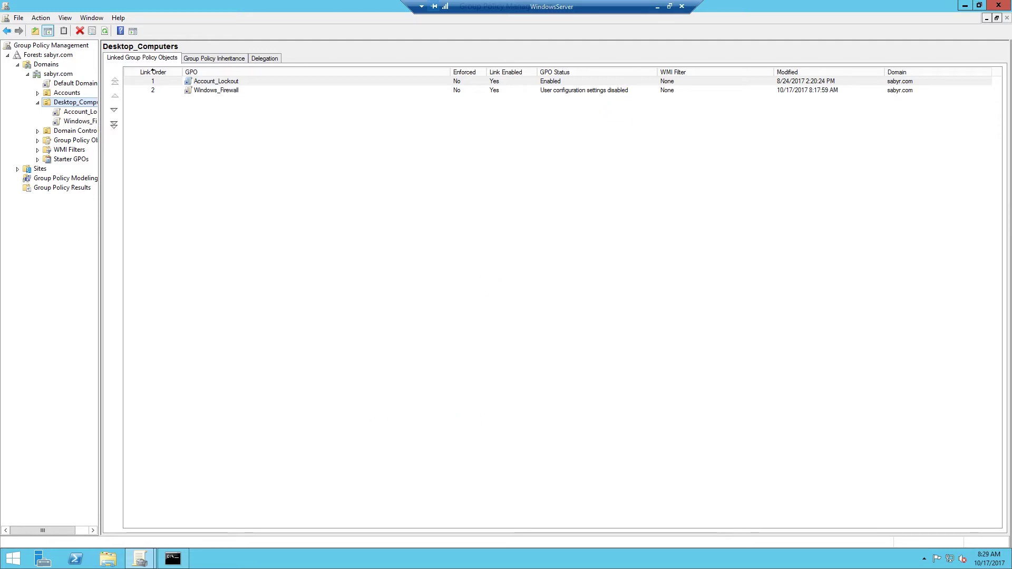
pyautogui.moveTo(1011, 74); pyautogui.dragTo(380, 56)
# - Open an elevated Command Prompt on WindowsClient using the administrator account credentials
pyautogui.doubleClick(383, 55)
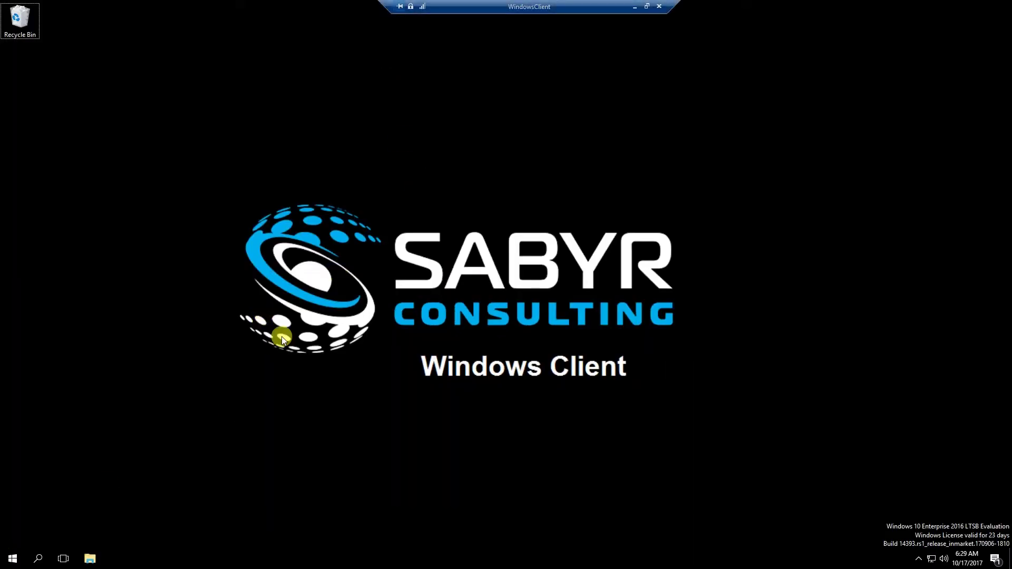
pyautogui.press('super')
pyautogui.write('cmd')
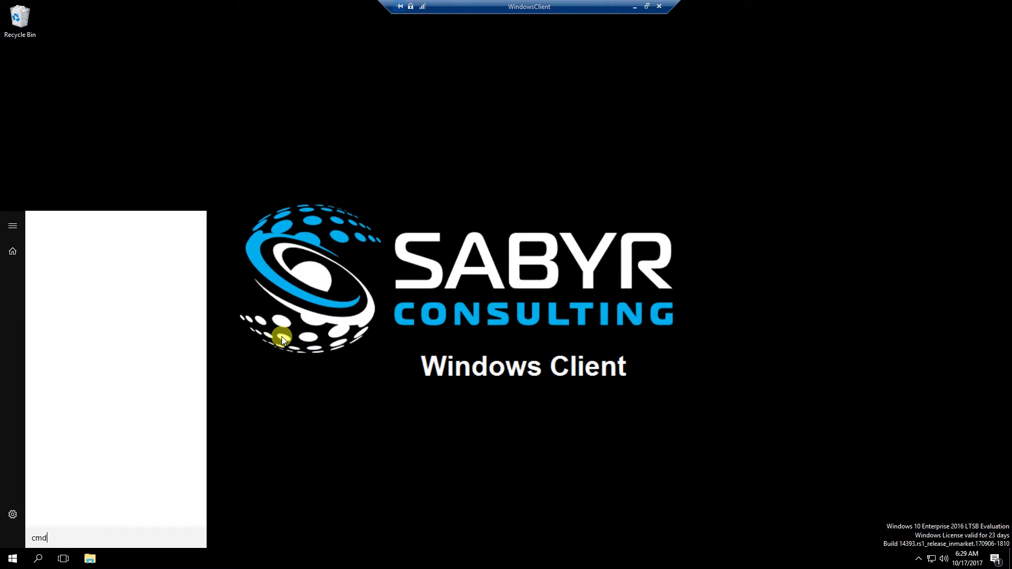
pyautogui.click(369, 93)
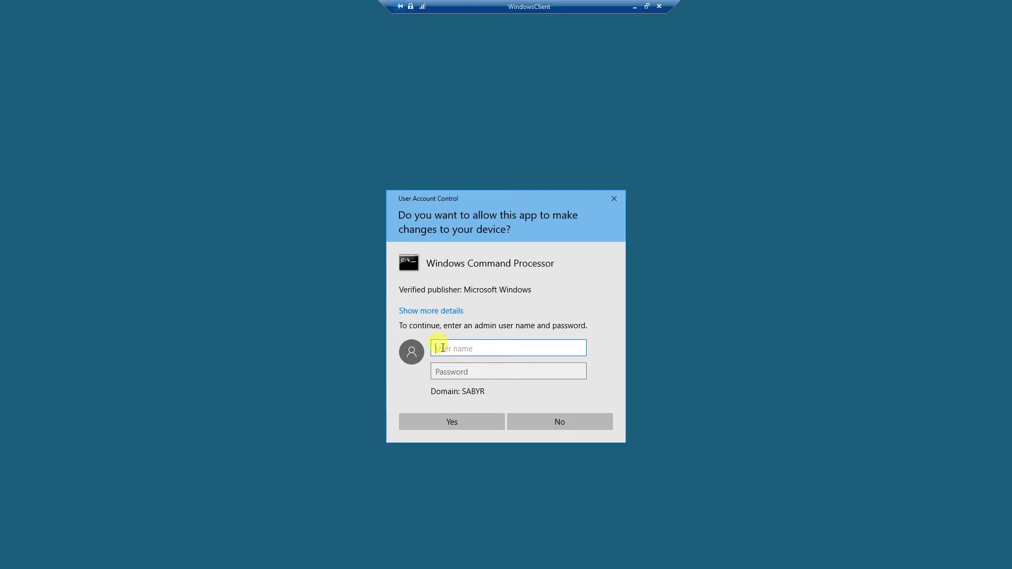
pyautogui.write('administrator')
pyautogui.press('Tab')
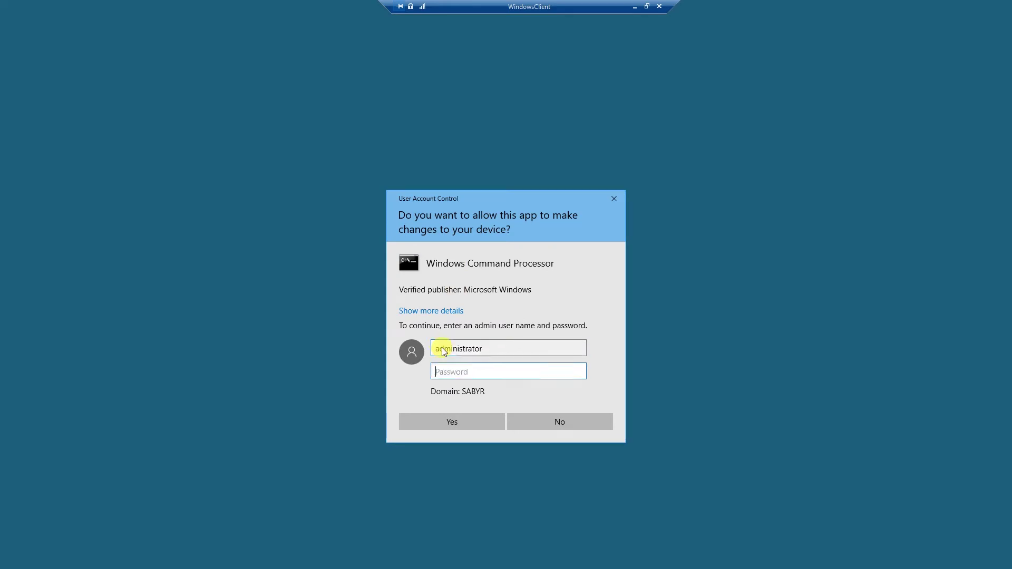
pyautogui.write('•••••••••••••')
pyautogui.press('Return')
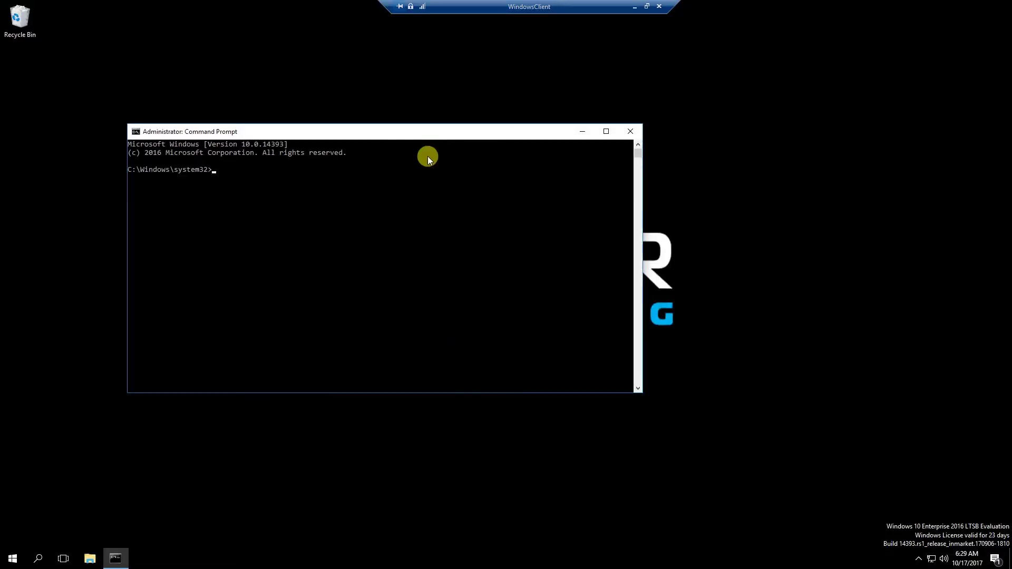
# - Run gpupdate /force /target:computer in the elevated prompt
pyautogui.moveTo(338, 134); pyautogui.dragTo(470, 144)
pyautogui.click(510, 234)
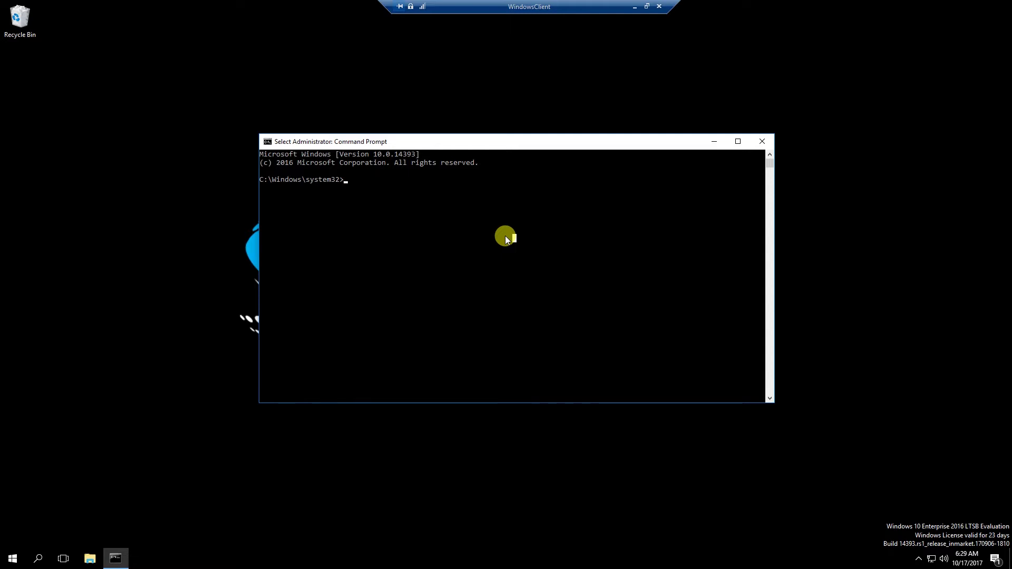
pyautogui.write('gpupdate /force ')
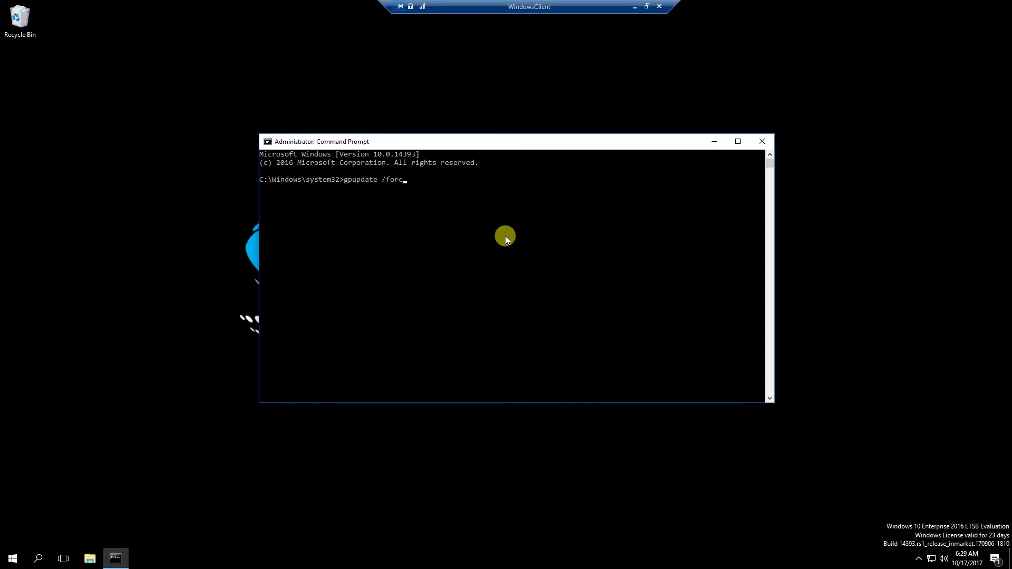
pyautogui.write('/target:computer')
pyautogui.press('Return')
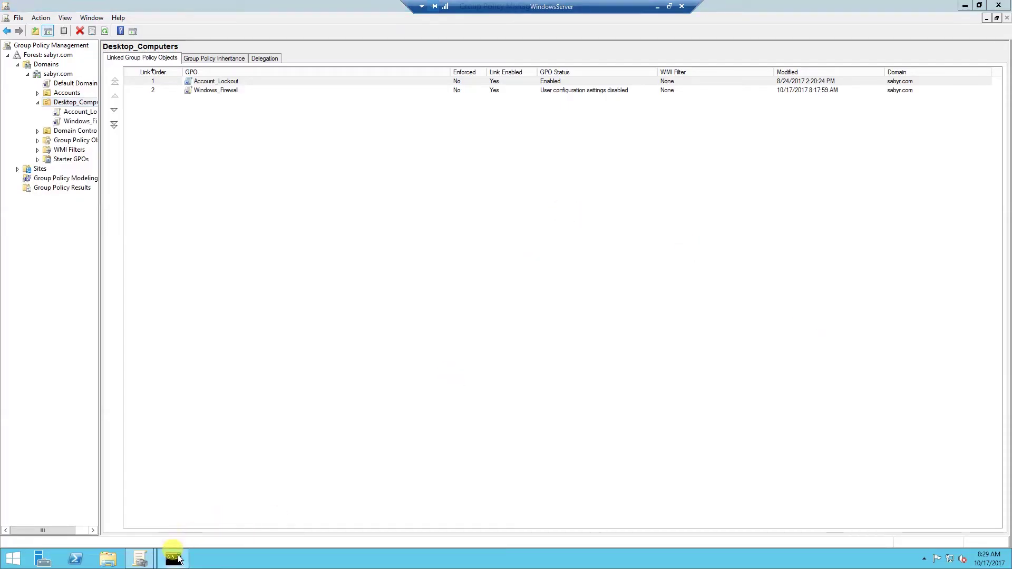
# - Clear the server Command Prompt and open a PsExec remote shell on WindowsClient
pyautogui.click(174, 559)
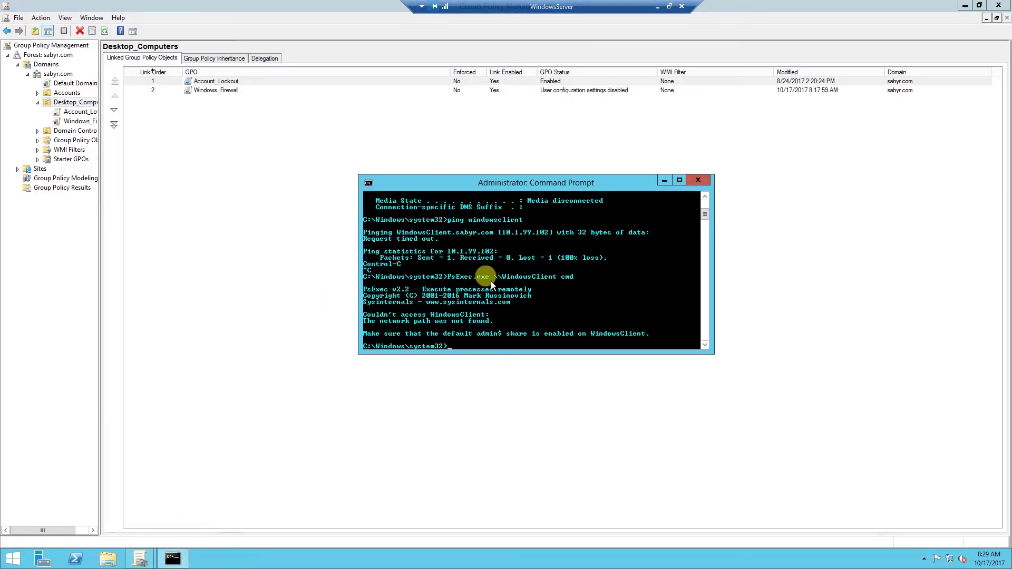
pyautogui.write('cls')
pyautogui.press('Return')
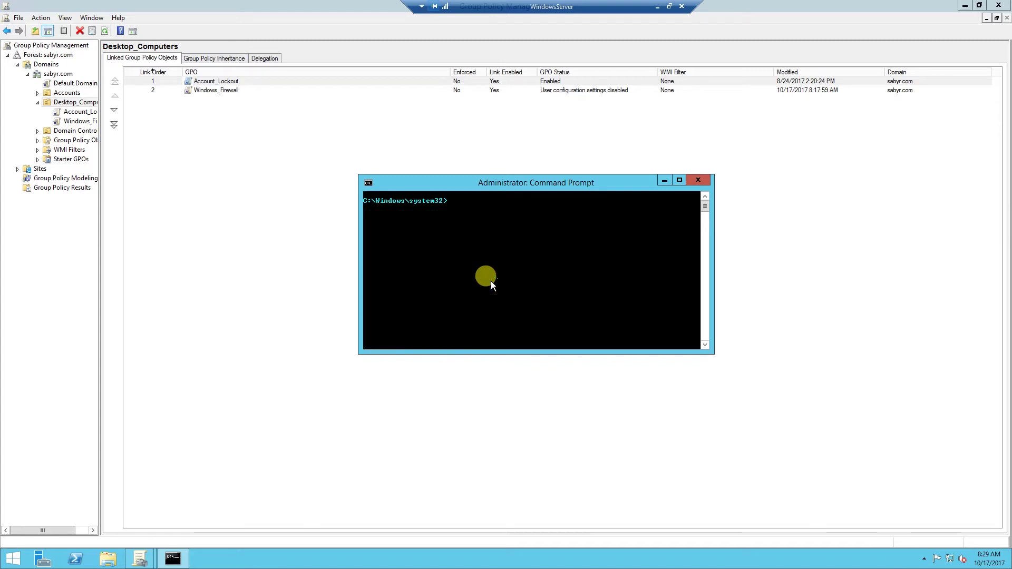
pyautogui.write('PsExec.exe \\WindowsClient cmd')
pyautogui.press('Return')
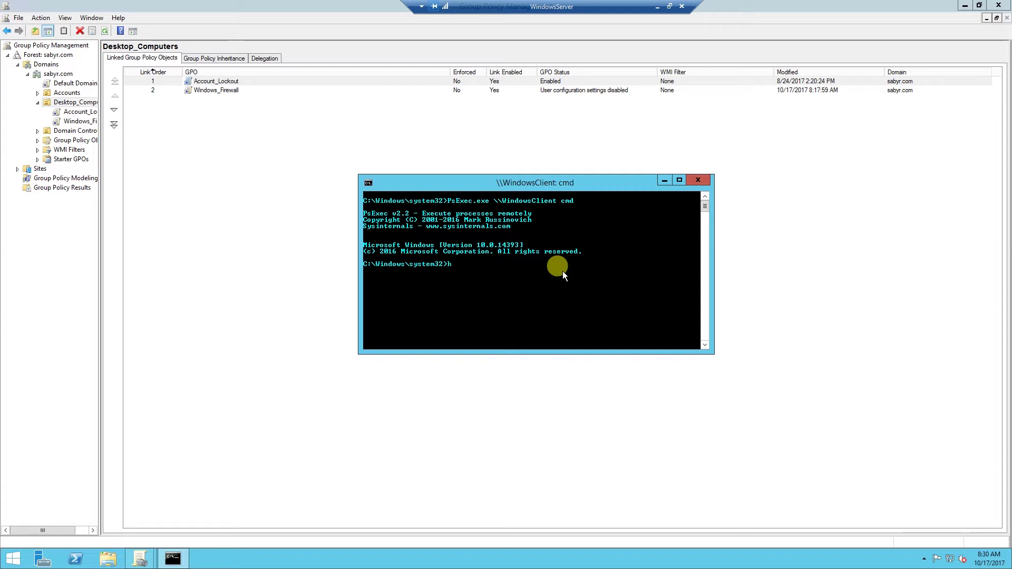
# - Run hostname, whoami and ipconfig to confirm WindowsClient at 10.1.99.102
pyautogui.write('hostname')
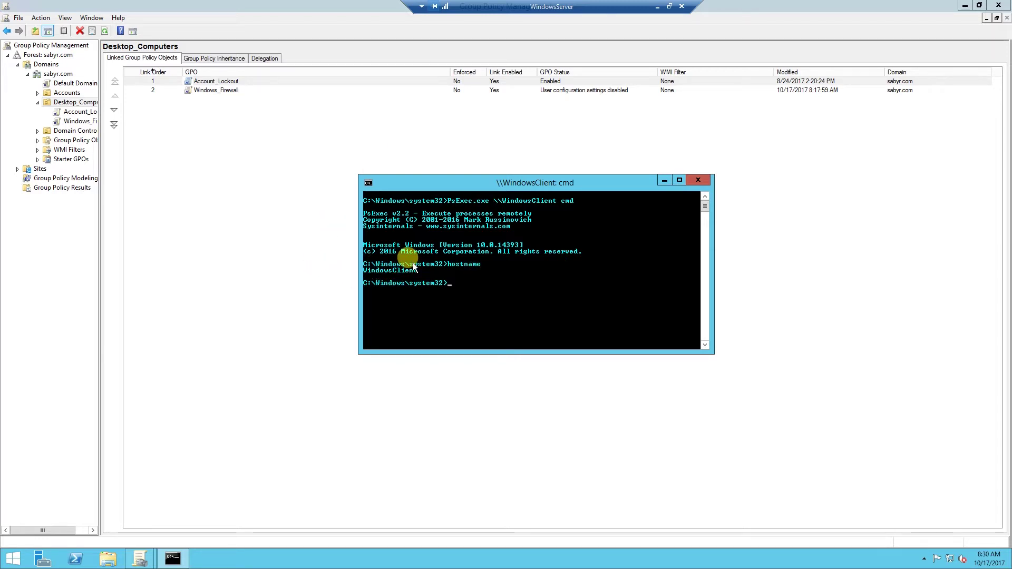
pyautogui.write('whoami')
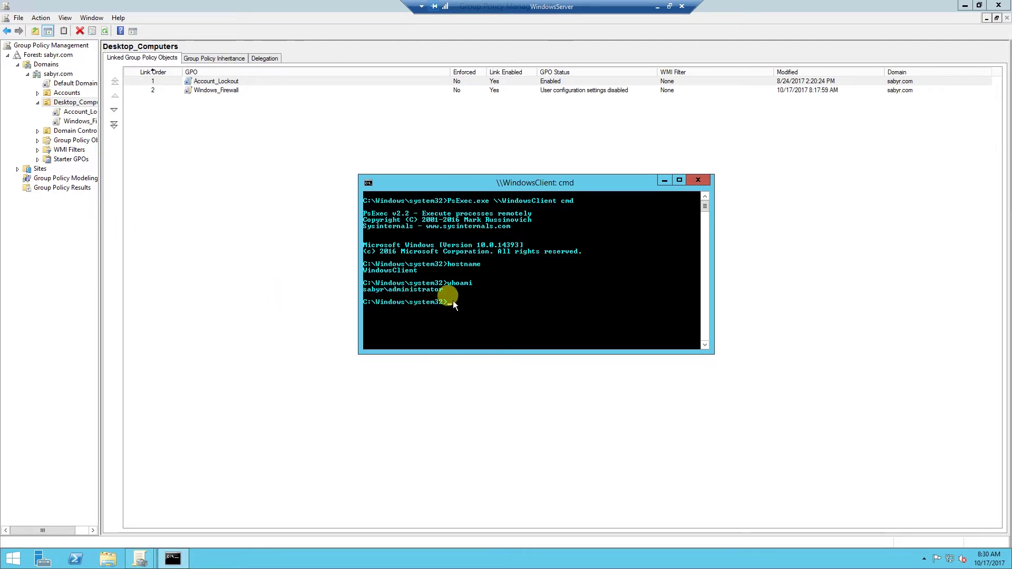
pyautogui.write('pconfig')
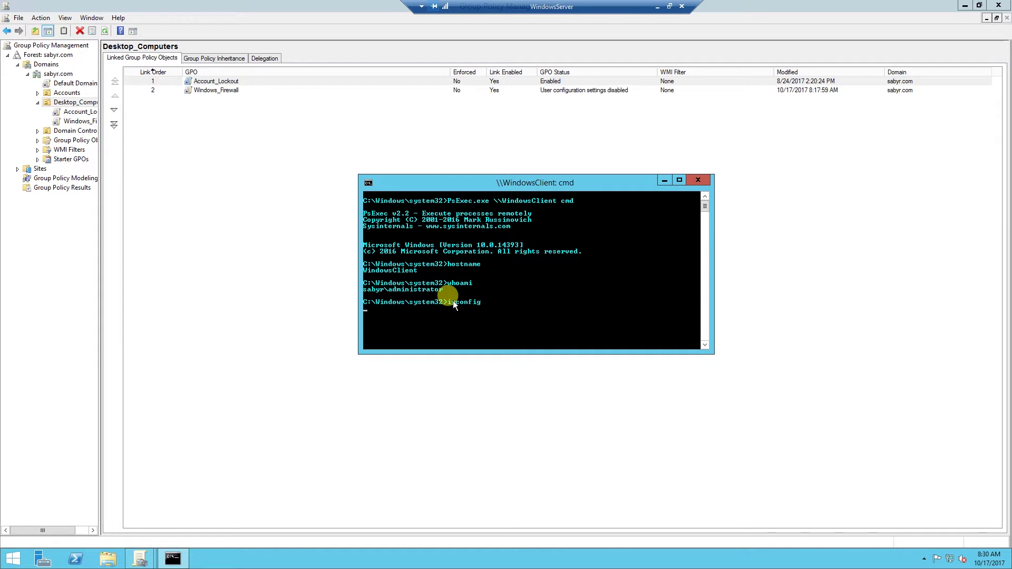
pyautogui.press('Return')
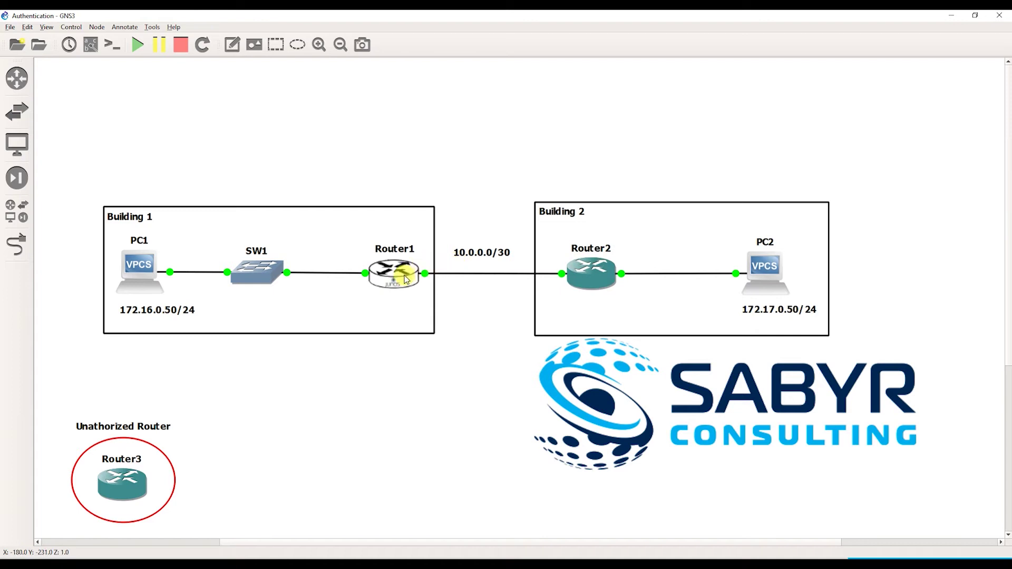
pyautogui.moveTo(396, 277)
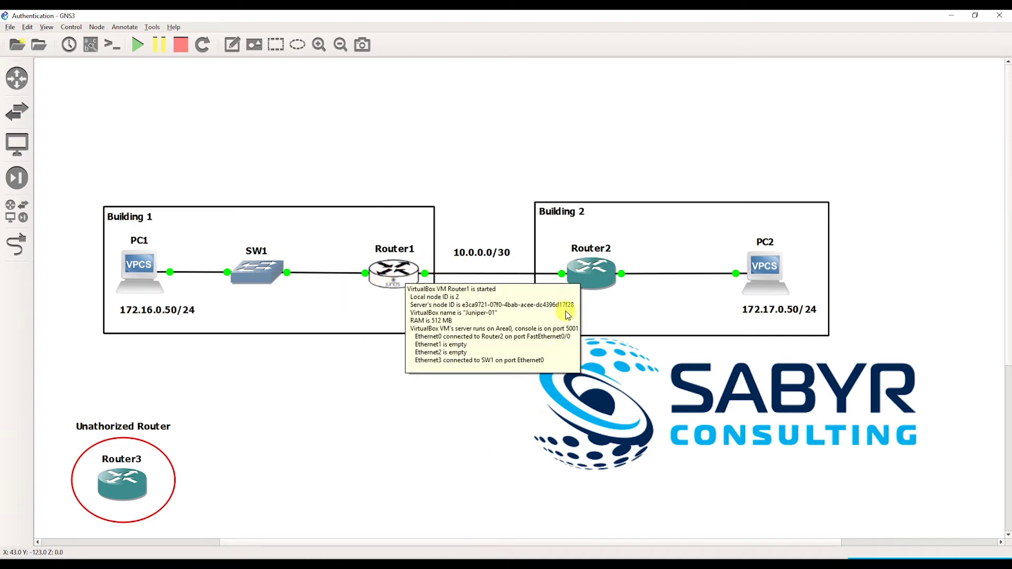
pyautogui.moveTo(588, 271)
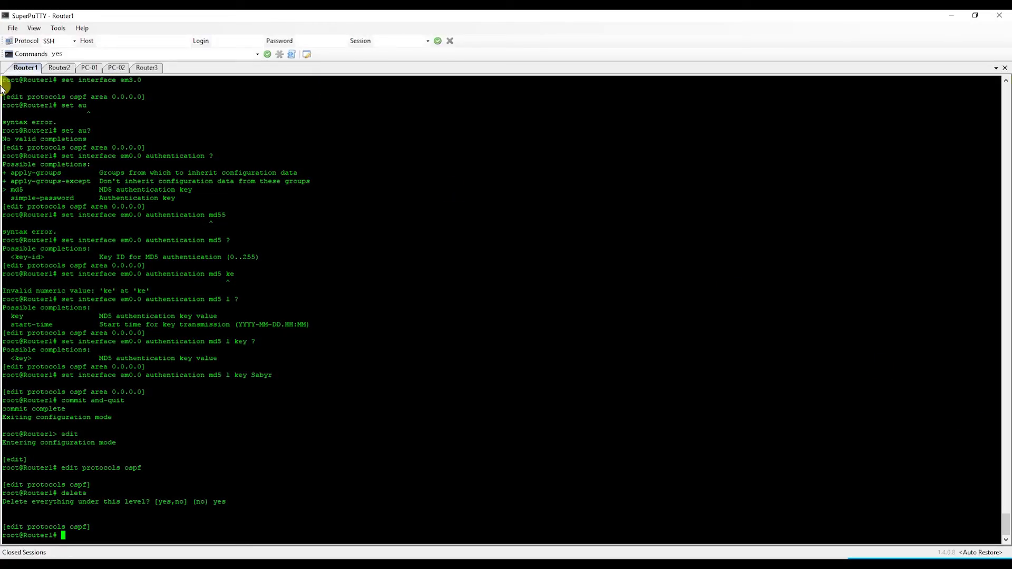
# - Clear and reset the Router1 and Router2 terminal screens
pyautogui.rightClick(18, 65)
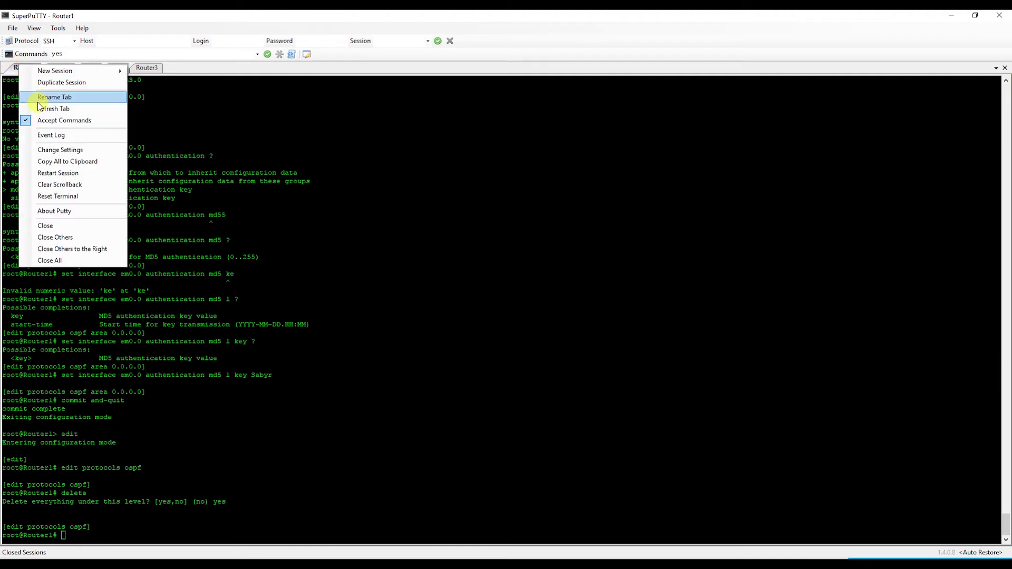
pyautogui.click(51, 196)
pyautogui.click(58, 67)
pyautogui.rightClick(58, 68)
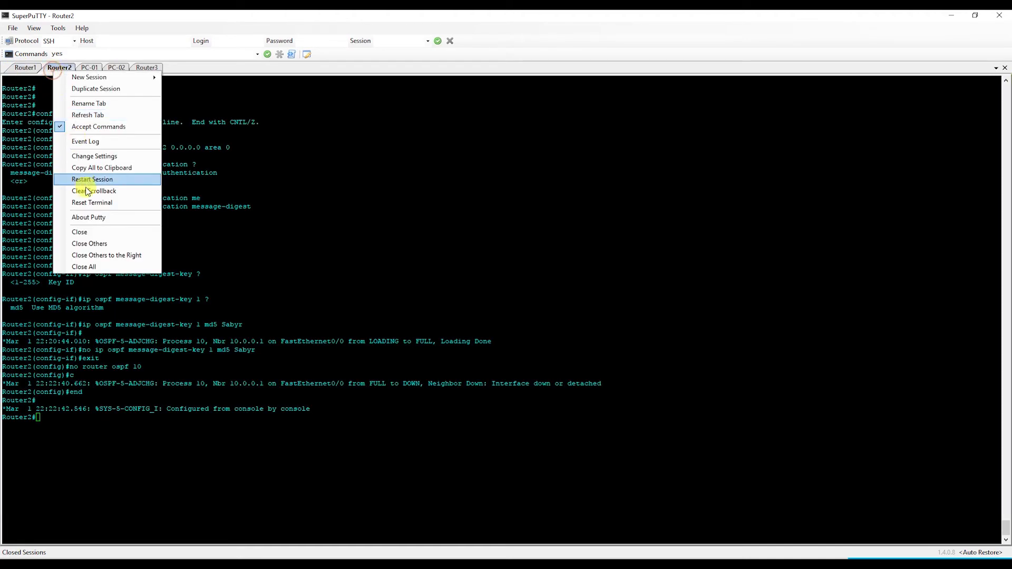
pyautogui.click(85, 202)
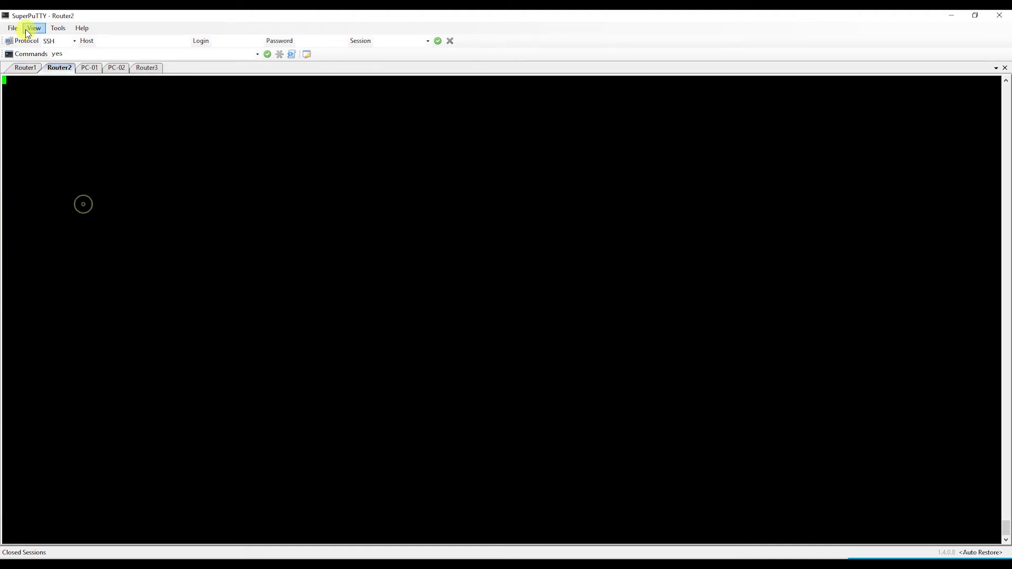
pyautogui.click(25, 70)
# - Exit configuration mode on Router1, answering yes to discard uncommitted changes
pyautogui.press('Return')
pyautogui.press('Return')
pyautogui.press('Return')
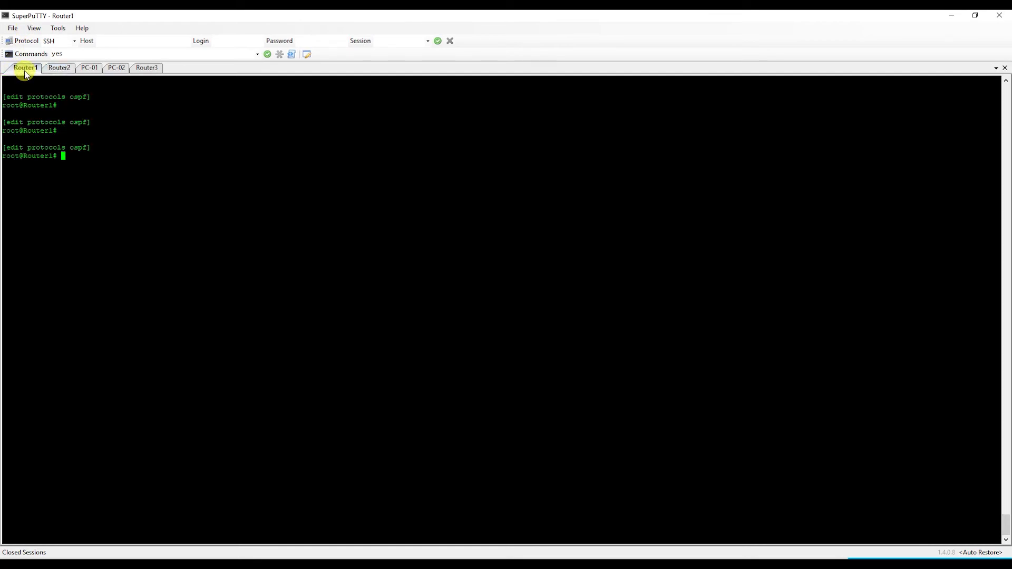
pyautogui.write('exit')
pyautogui.press('Return')
pyautogui.press('Return')
pyautogui.press('Return')
pyautogui.press('Return')
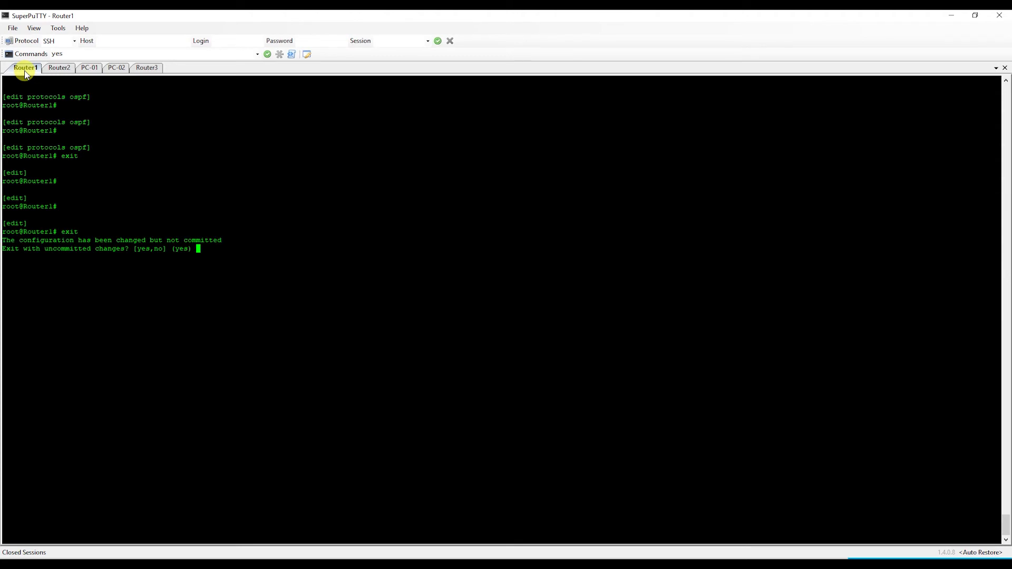
pyautogui.write('y')
pyautogui.press('Return')
pyautogui.press('Return')
pyautogui.press('Return')
pyautogui.press('Return')
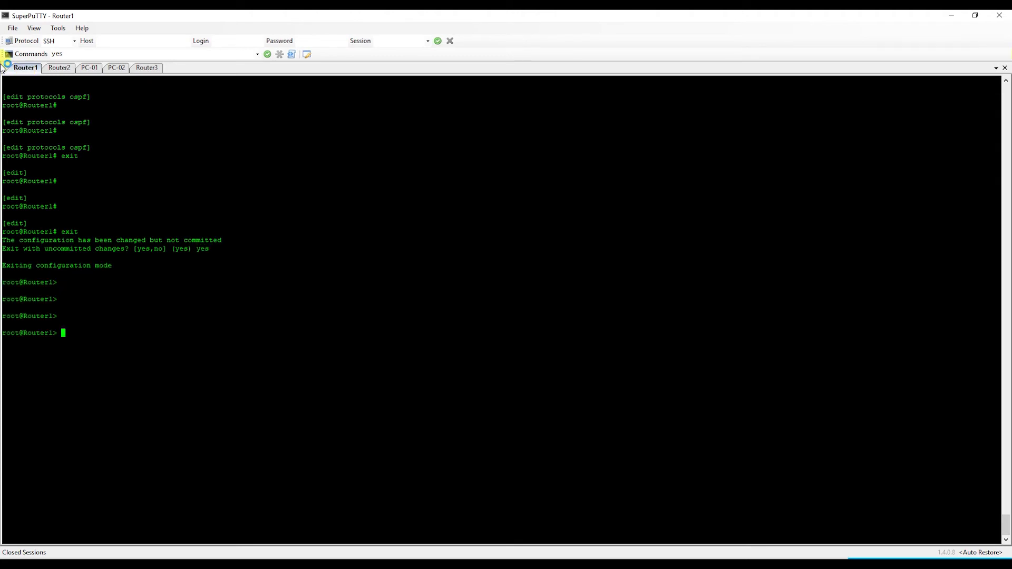
# - Check the network topology, then maximize the consoles and wake the Router2 prompt
pyautogui.hotkey('alt', 'Tab')
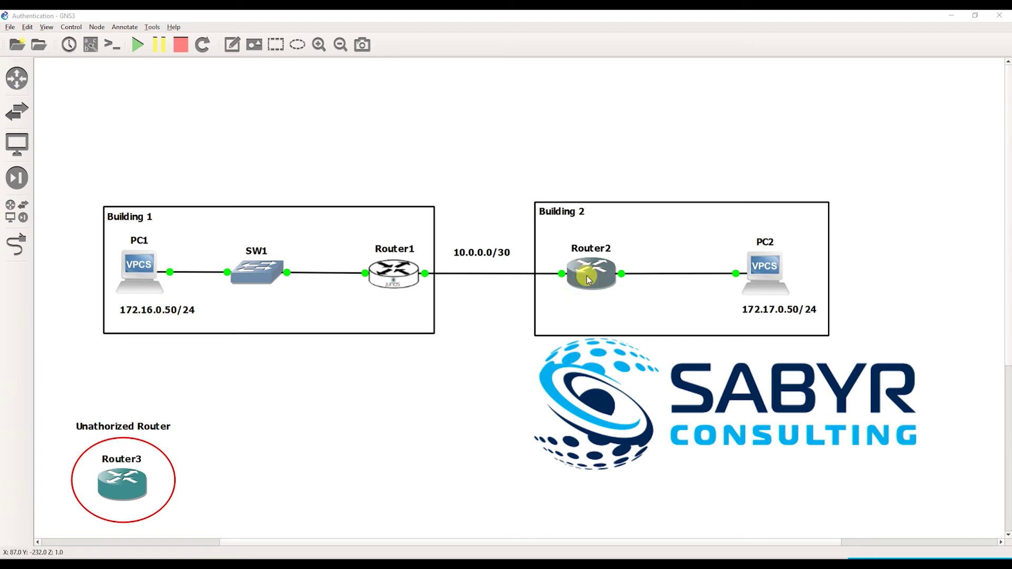
pyautogui.hotkey('alt', 'Tab')
pyautogui.doubleClick(316, 143)
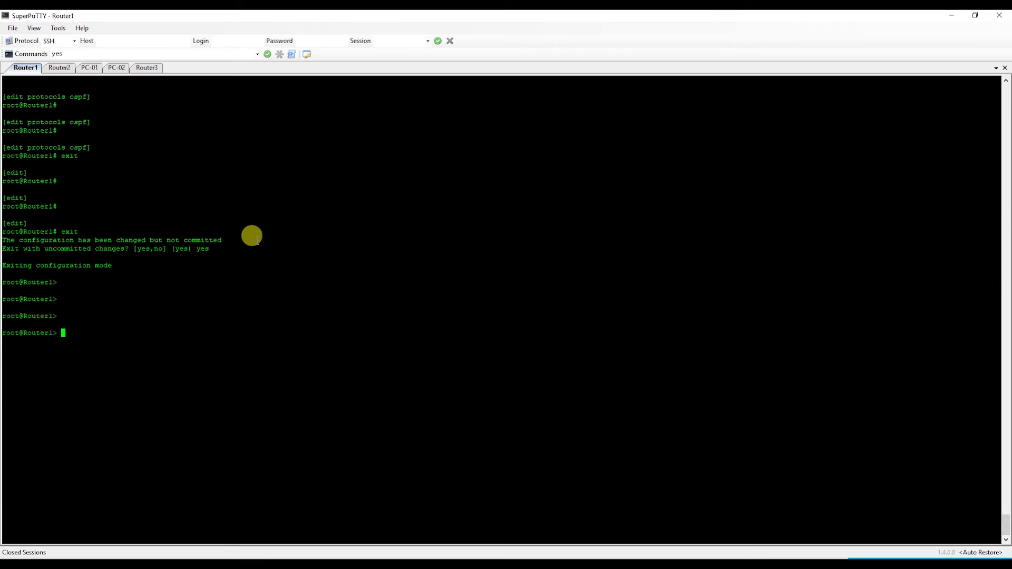
pyautogui.click(60, 68)
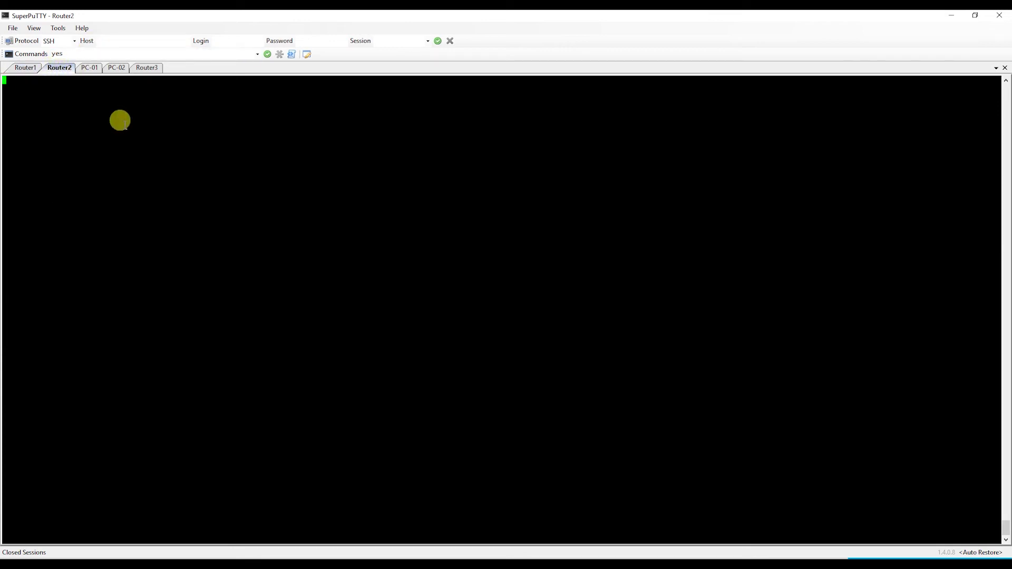
pyautogui.press('Return')
pyautogui.press('Return')
# - On Router1, add interfaces em3.0 and em0.0 to OSPF area 0
pyautogui.click(25, 67)
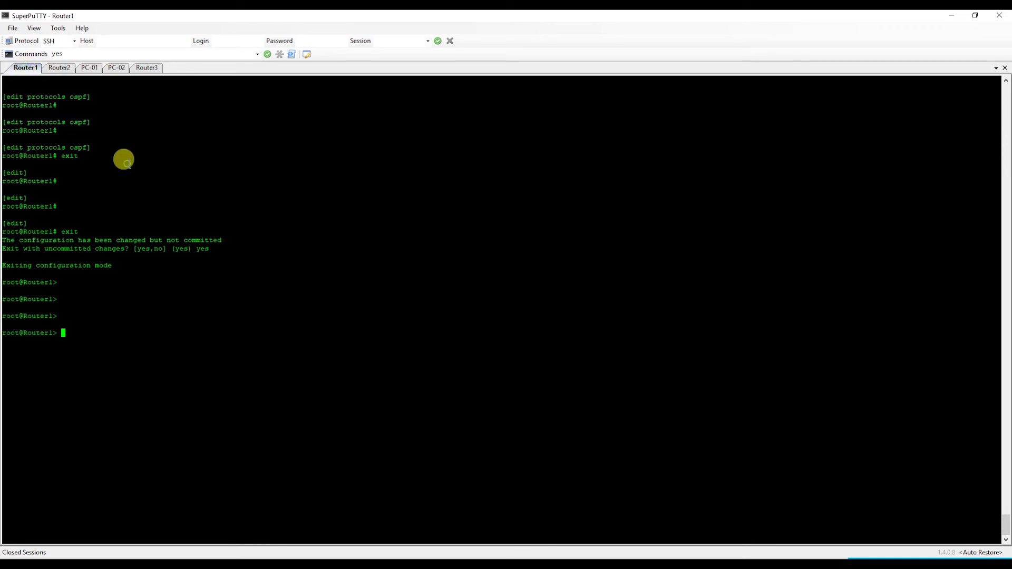
pyautogui.write('edit')
pyautogui.press('Return')
pyautogui.write('edit protocols ospf area 0')
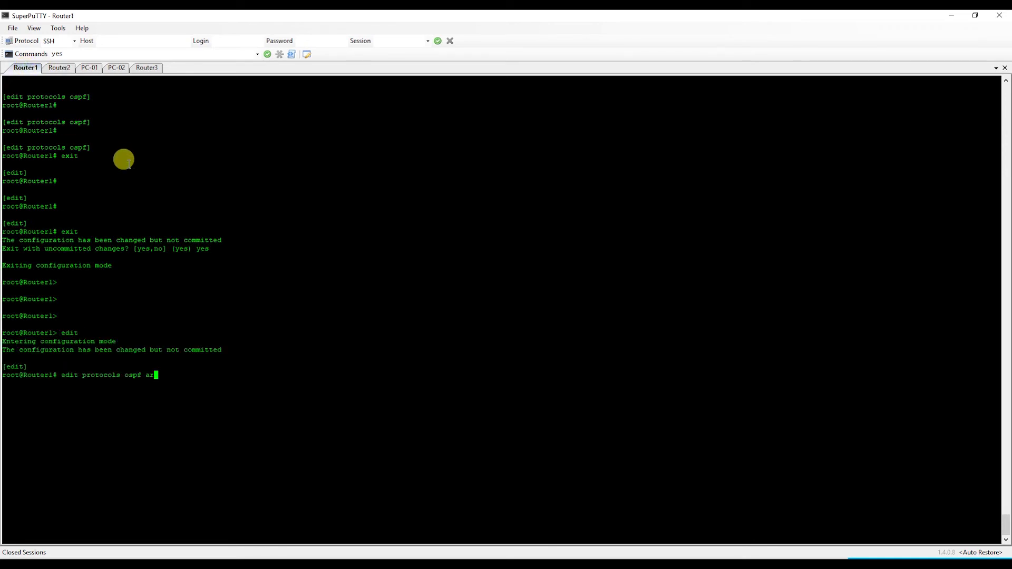
pyautogui.press('Return')
pyautogui.write('set interface em3.0')
pyautogui.press('Return')
pyautogui.write('set interface em0.0')
pyautogui.press('Return')
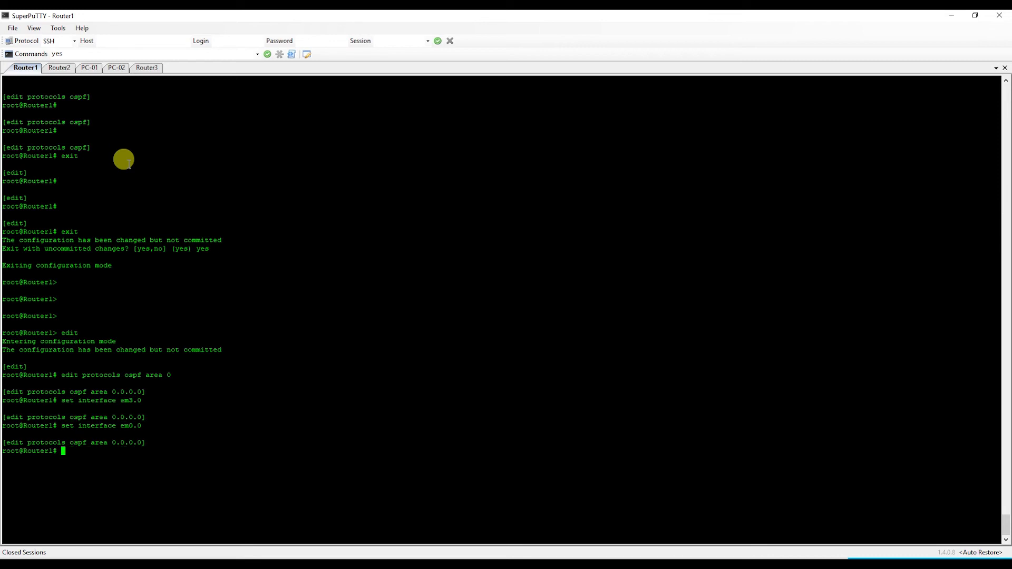
# - Set MD5 key 1 authentication on em0.0 and apply it with commit and-quit
pyautogui.press('Up')
pyautogui.write('authentication ')
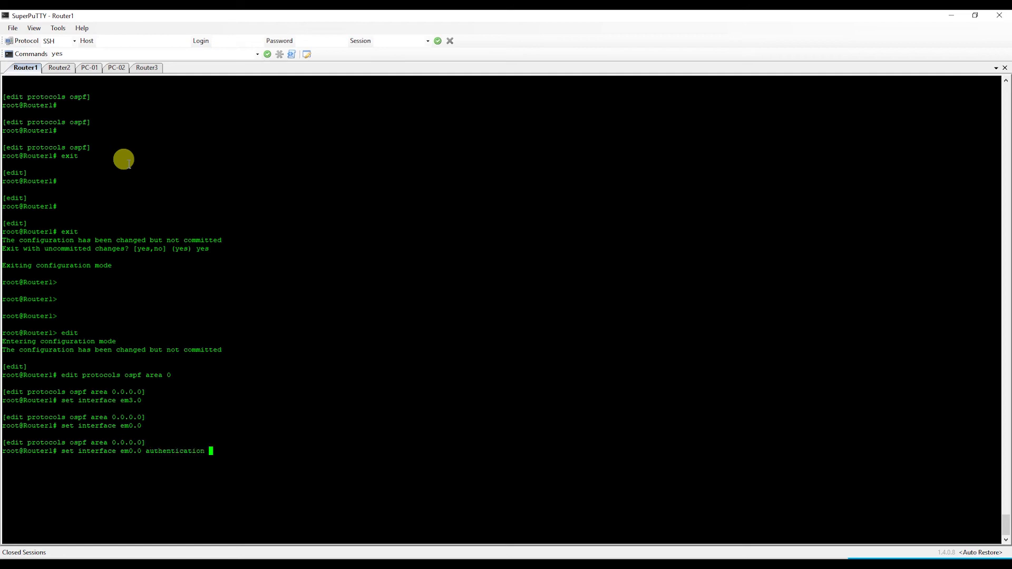
pyautogui.write('md5 ?')
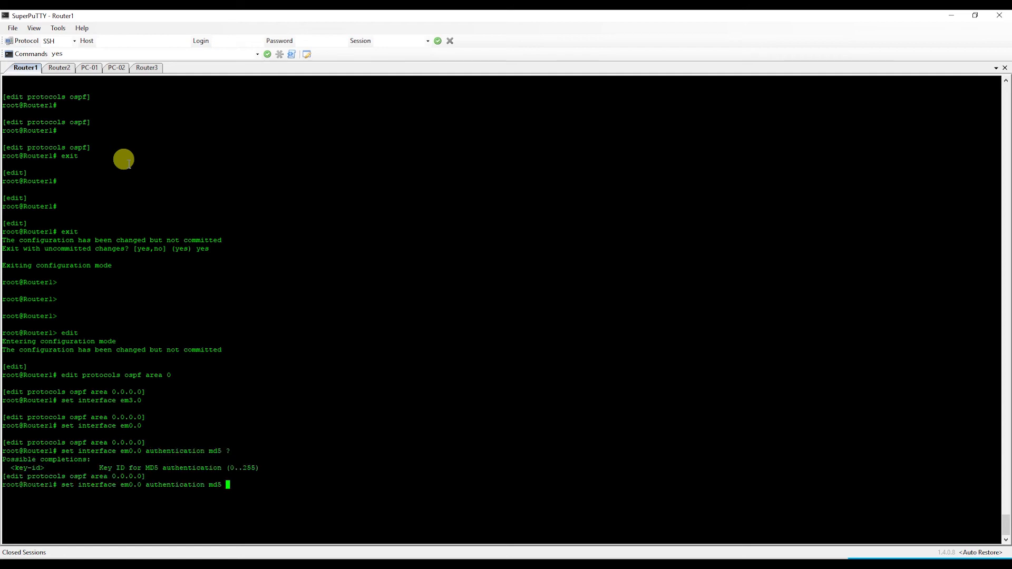
pyautogui.write('1 ?key')
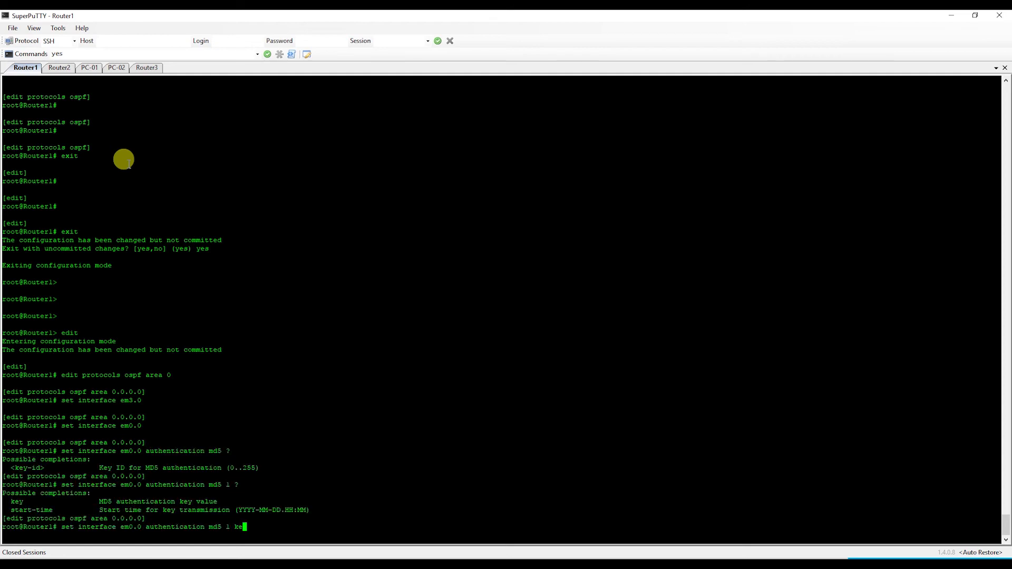
pyautogui.write('Sabyr')
pyautogui.press('Return')
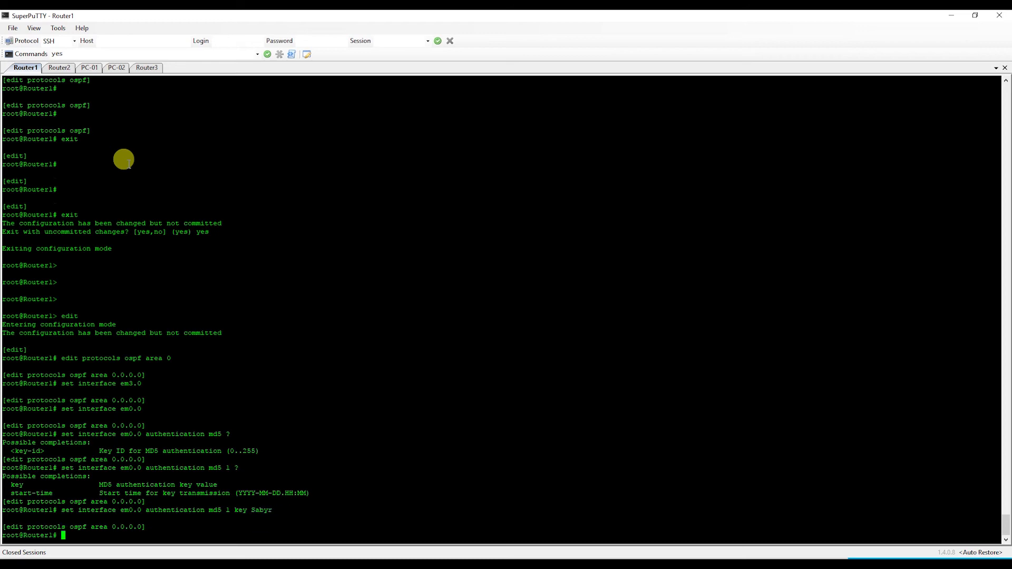
pyautogui.write('comand')
pyautogui.press('Return')
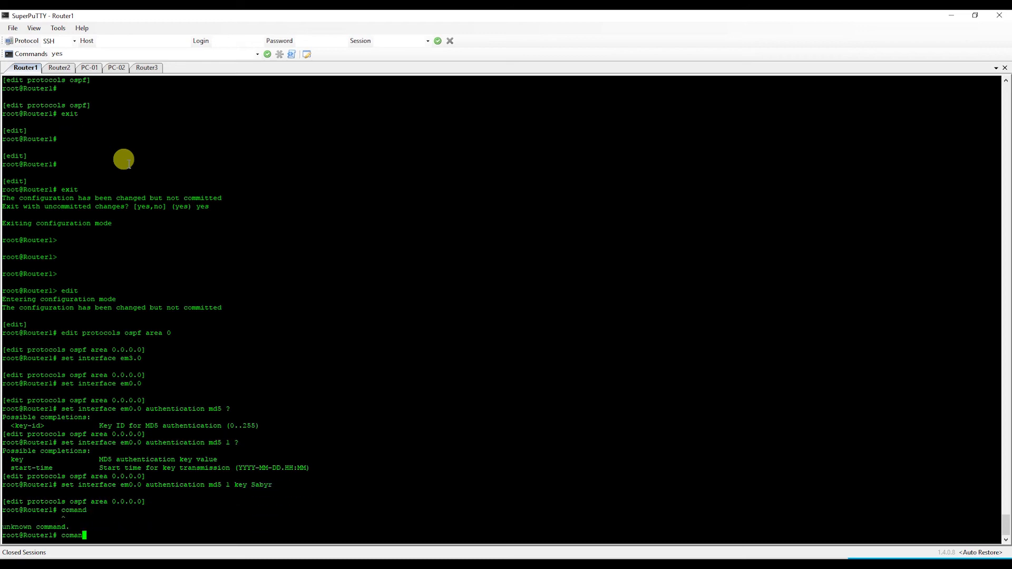
pyautogui.press('BackSpace')
pyautogui.press('BackSpace')
pyautogui.press('BackSpace')
pyautogui.press('BackSpace')
pyautogui.write('ommit and-quit')
pyautogui.press('Return')
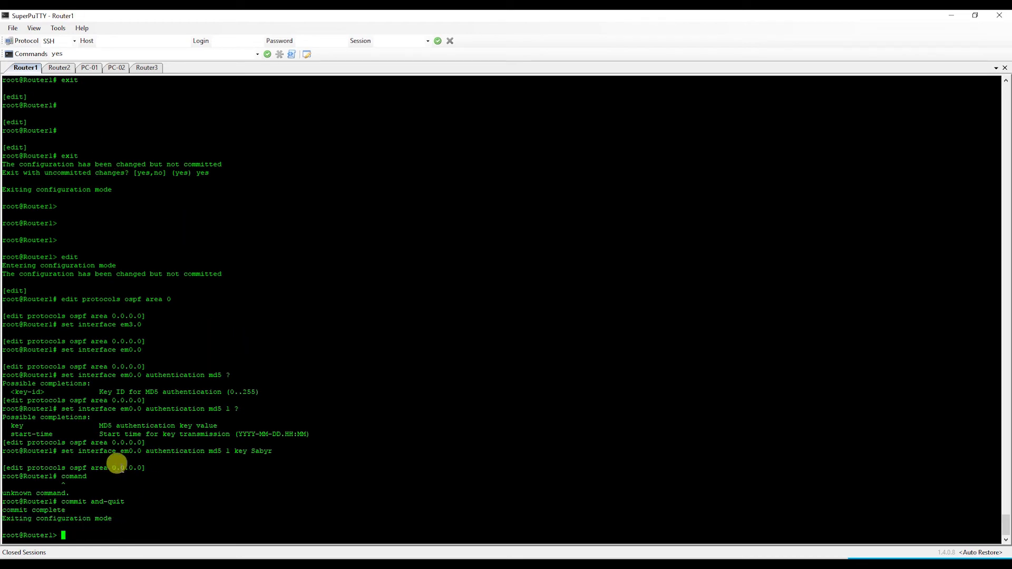
# - On Router2, start OSPF process 10 and enter a network statement for 10.0.0.2 in area 0
pyautogui.click(60, 68)
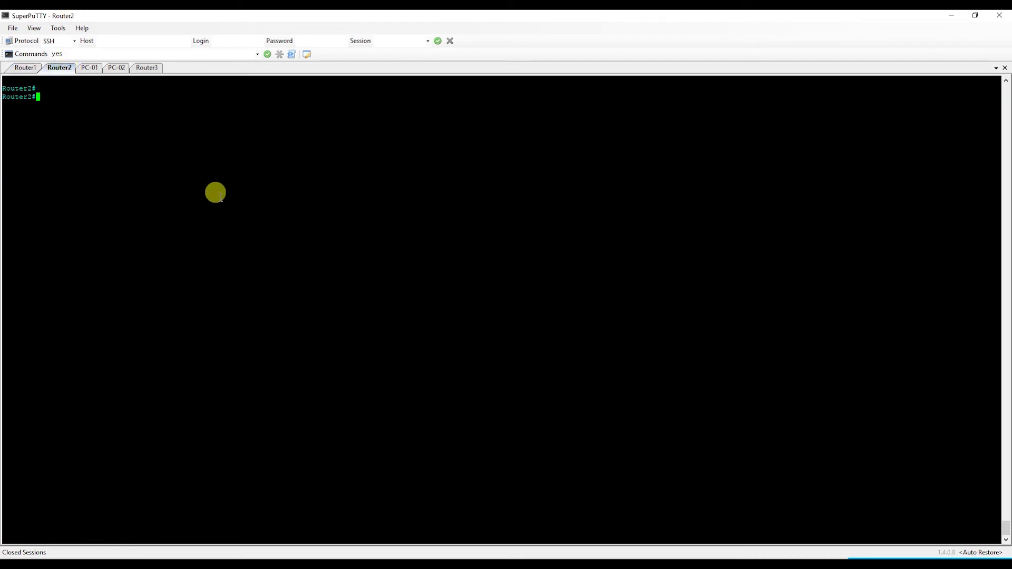
pyautogui.write('conf t')
pyautogui.press('Return')
pyautogui.write('router ospf 10')
pyautogui.press('Return')
pyautogui.write('network 10.0.0.2 ')
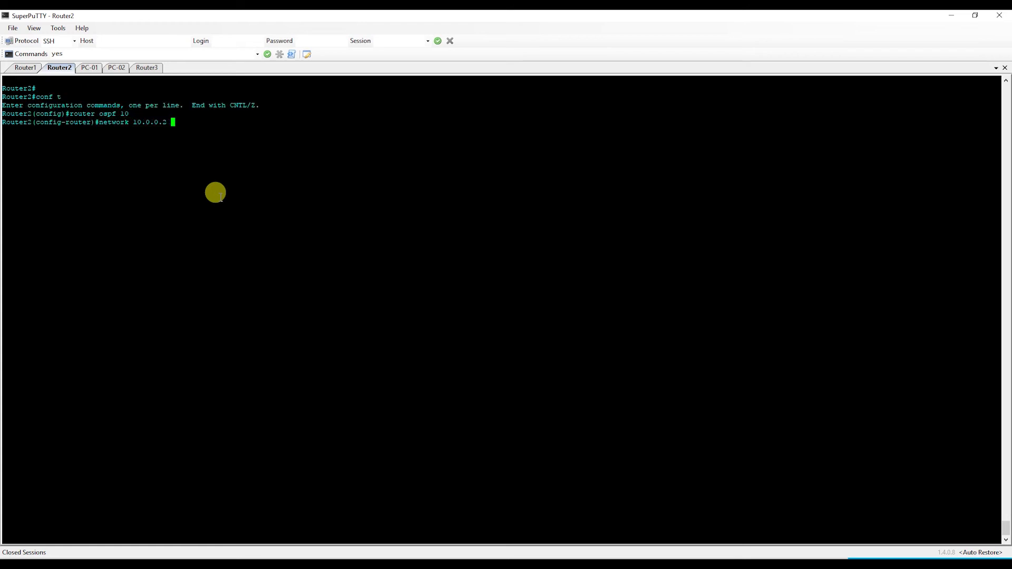
pyautogui.write('0.0.0. area 0')
pyautogui.press('Return')
# - Correct the rejected statement to 'network 10.0.0.2 0.0.0.0 area 0' and leave OSPF configuration
pyautogui.write('exi')
pyautogui.press('Up')
pyautogui.press('BackSpace')
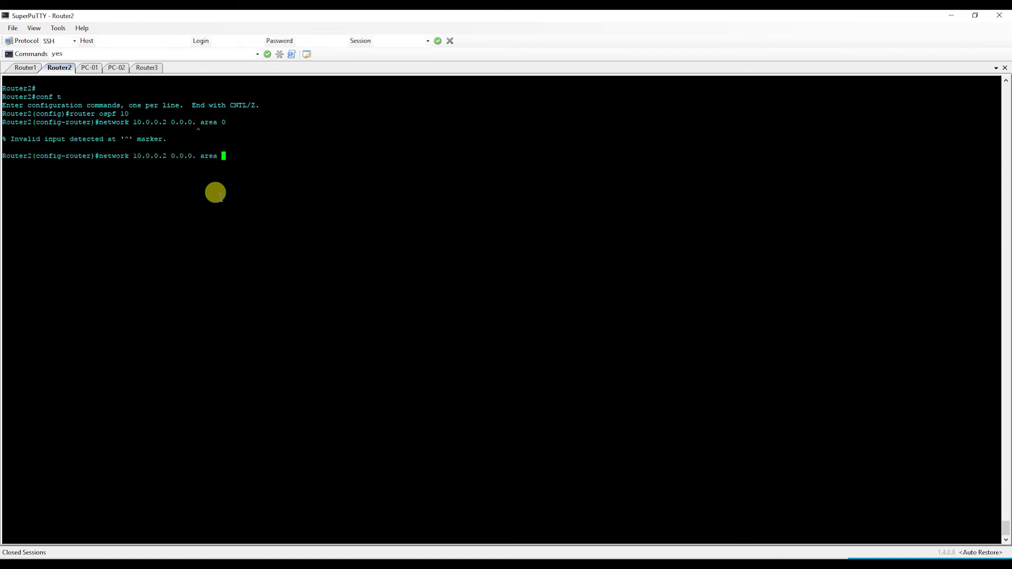
pyautogui.press('BackSpace')
pyautogui.press('BackSpace')
pyautogui.press('BackSpace')
pyautogui.press('BackSpace')
pyautogui.press('BackSpace')
pyautogui.press('BackSpace')
pyautogui.write('0 area 0')
pyautogui.press('Return')
pyautogui.write('exit')
pyautogui.press('Return')
pyautogui.press('Return')
pyautogui.press('Return')
# - Re-enter OSPF process 10 and enable 'area 0 authentication message-digest'
pyautogui.write('int fa0.0')
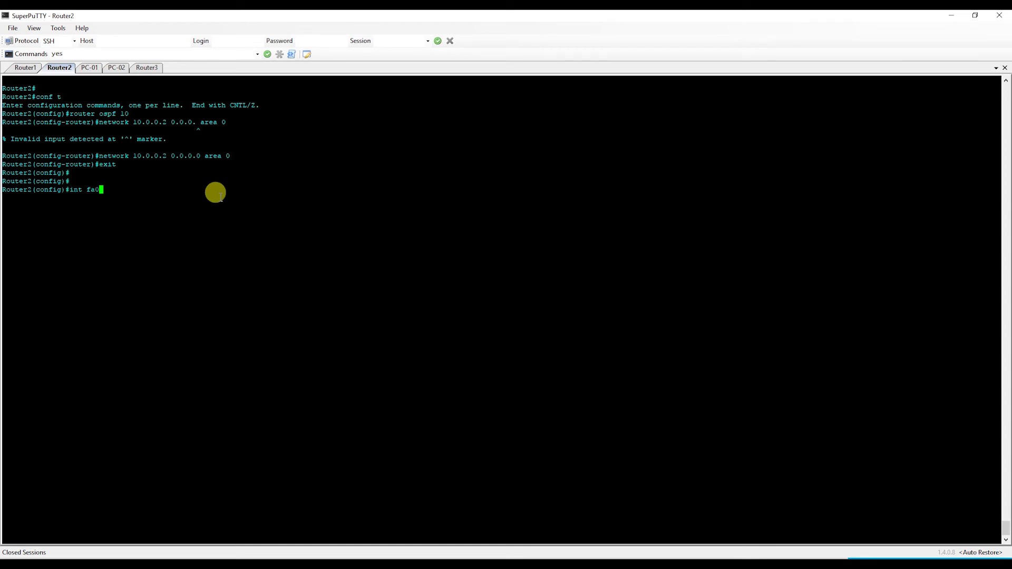
pyautogui.press('BackSpace')
pyautogui.press('BackSpace')
pyautogui.press('BackSpace')
pyautogui.press('BackSpace')
pyautogui.press('BackSpace')
pyautogui.press('BackSpace')
pyautogui.write('router ospf 10')
pyautogui.press('Return')
pyautogui.write('area 0 au')
pyautogui.press('Tab')
pyautogui.write('me')
pyautogui.press('Tab')
pyautogui.press('Return')
pyautogui.write('exit')
pyautogui.press('Return')
pyautogui.press('Return')
pyautogui.press('Return')
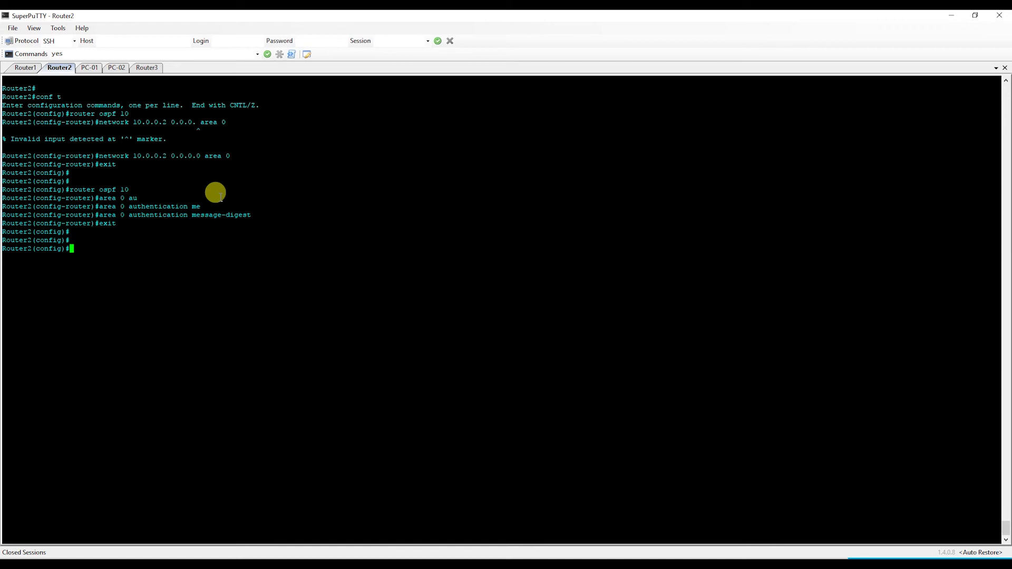
# - On Router2's FastEthernet0/0, set 'ip ospf message-digest-key 1 md5' with the shared key
pyautogui.write('int fa0/0')
pyautogui.press('Return')
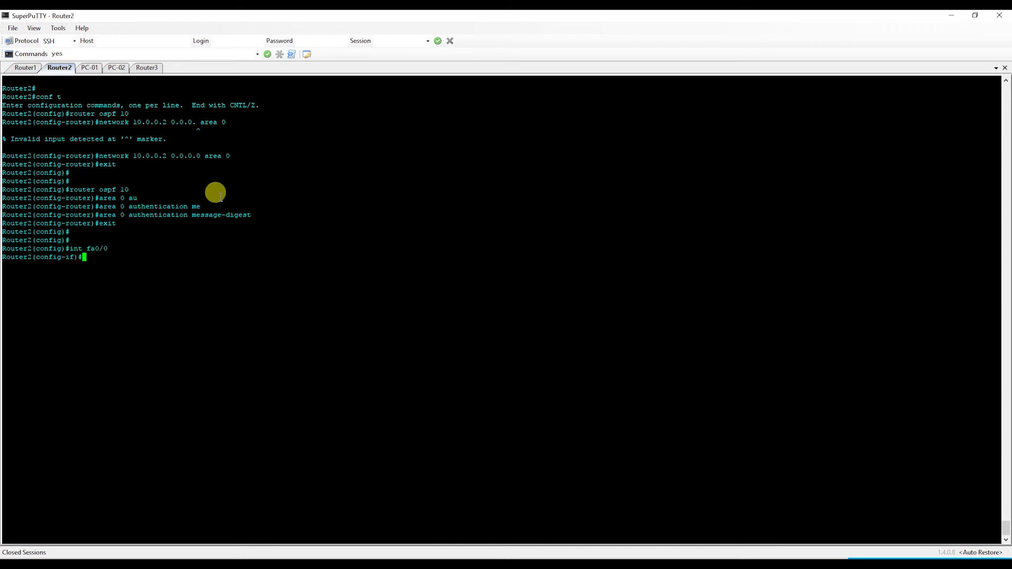
pyautogui.write('ip os')
pyautogui.press('Tab')
pyautogui.write('ms')
pyautogui.press('BackSpace')
pyautogui.write('ese')
pyautogui.press('Tab')
pyautogui.press('BackSpace')
pyautogui.press('Tab')
pyautogui.write('?')
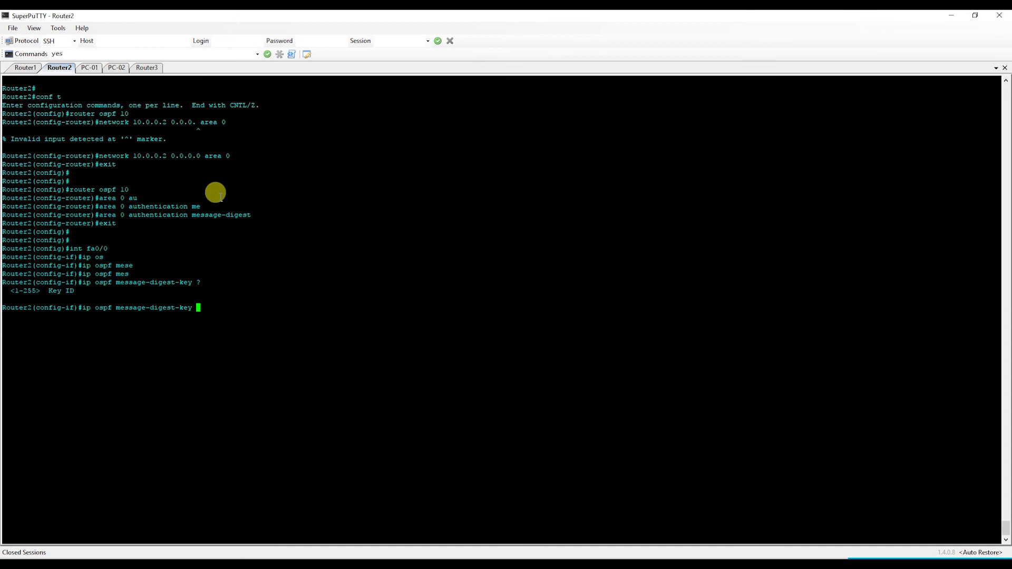
pyautogui.write('1 ?md5 ')
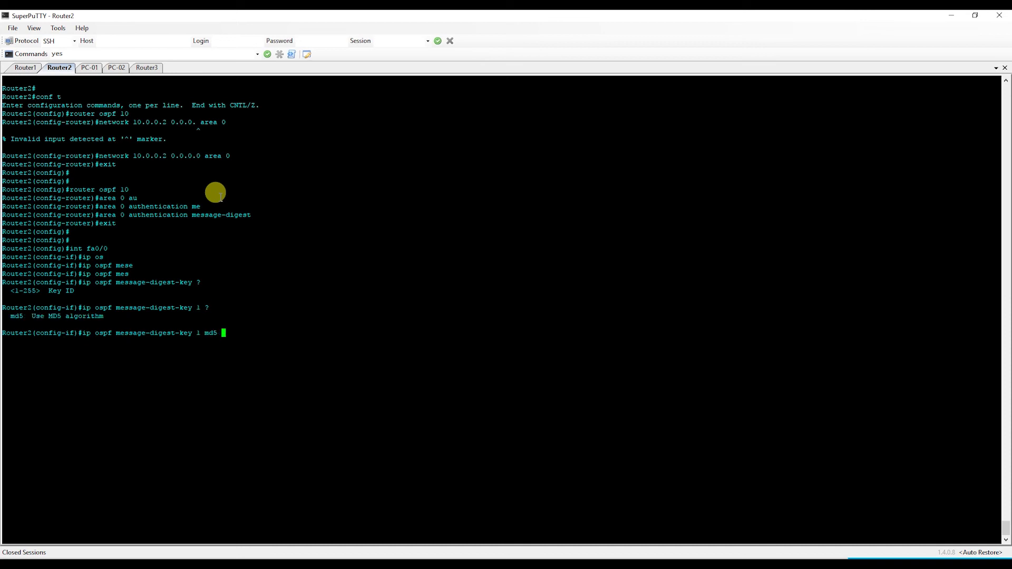
pyautogui.write('Sabyr')
pyautogui.press('Return')
# - Exit interface configuration and return to OSPF process 10 while the adjacency with 10.0.0.1 forms
pyautogui.press('Return')
pyautogui.press('Return')
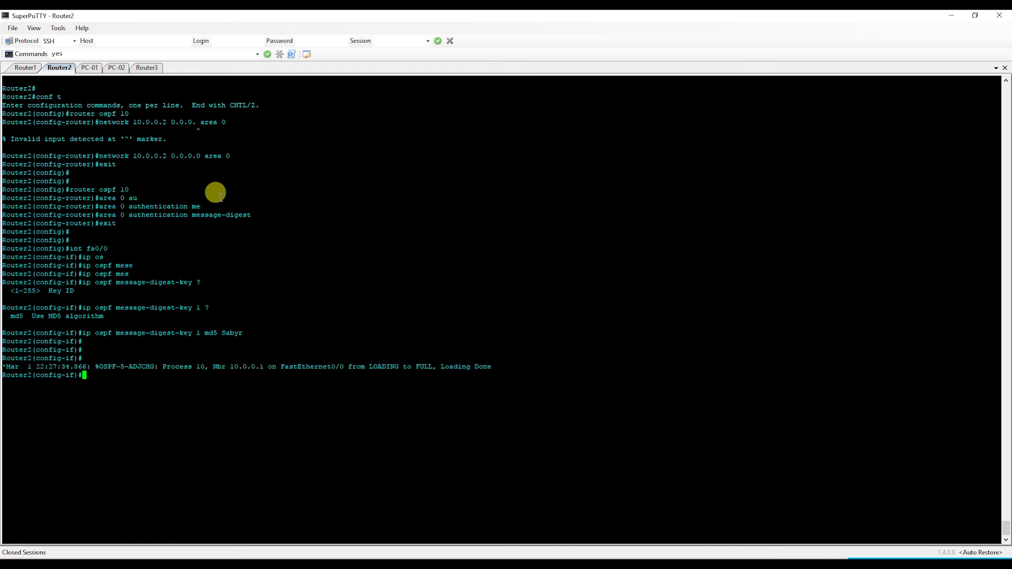
pyautogui.write('exit')
pyautogui.press('Return')
pyautogui.write('router ospf 10')
pyautogui.press('Return')
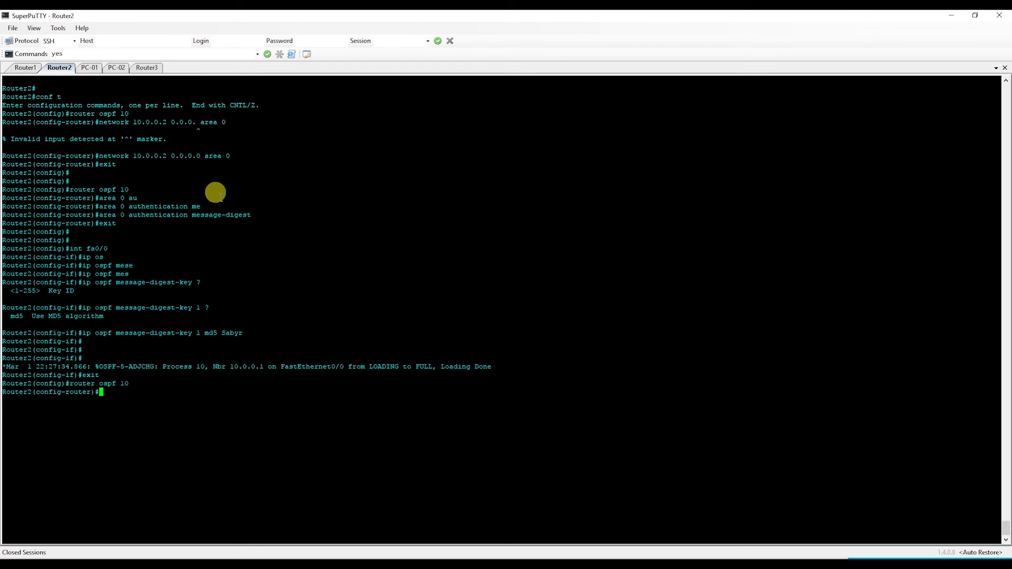
# - Advertise 172.17.0.1 0.0.0.0 in OSPF area 1 and list Router2's interfaces with 'do sh ip int brief'
pyautogui.write('netw')
pyautogui.press('Tab')
pyautogui.write('172.17.0')
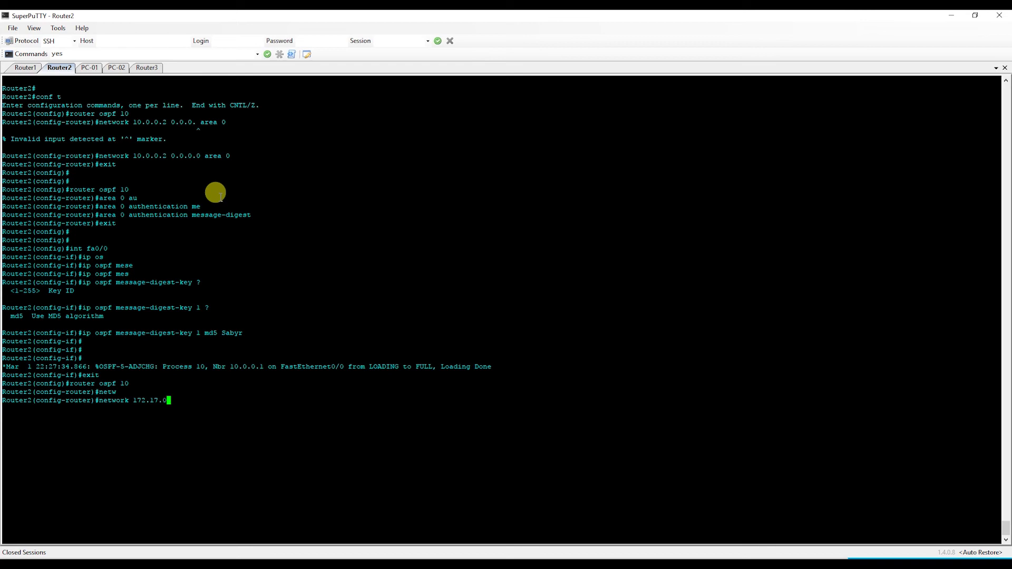
pyautogui.write('.1 0.0.0.0 ')
pyautogui.write('area 1')
pyautogui.press('Return')
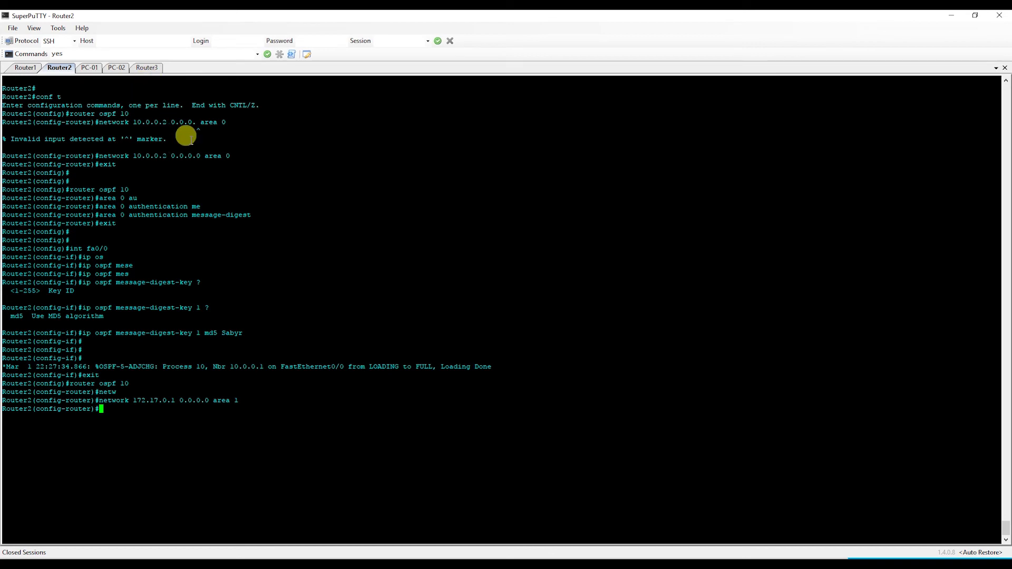
pyautogui.write('do sh ip int brief')
pyautogui.press('Return')
# - Show Router2's routing table with the OSPF route to 172.16.0.0, then ping 172.16.0.50
pyautogui.write('exit')
pyautogui.press('Return')
pyautogui.write('exit')
pyautogui.press('Return')
pyautogui.write('show ip route')
pyautogui.press('Return')
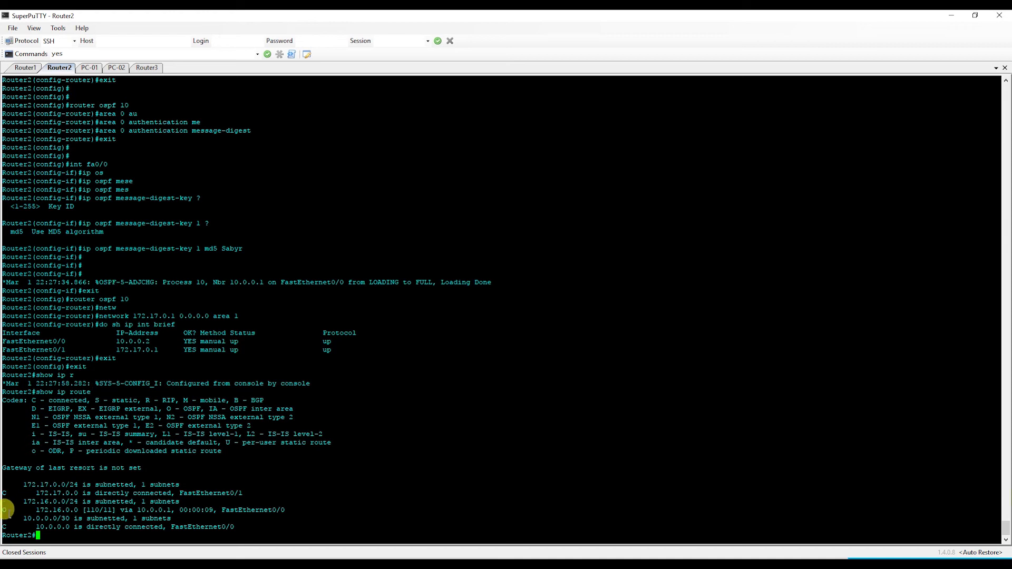
pyautogui.moveTo(3, 510); pyautogui.dragTo(166, 505)
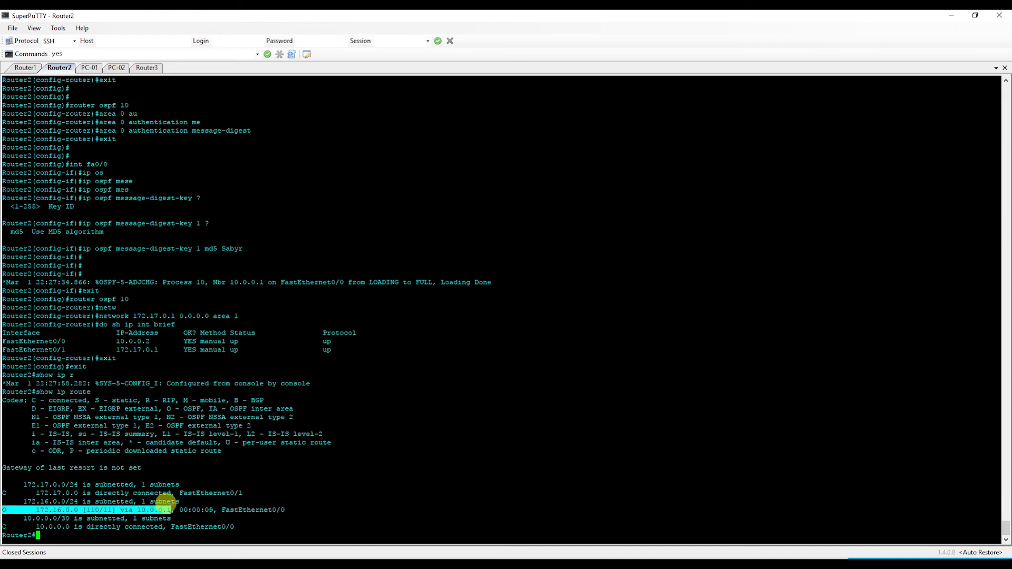
pyautogui.click(168, 503)
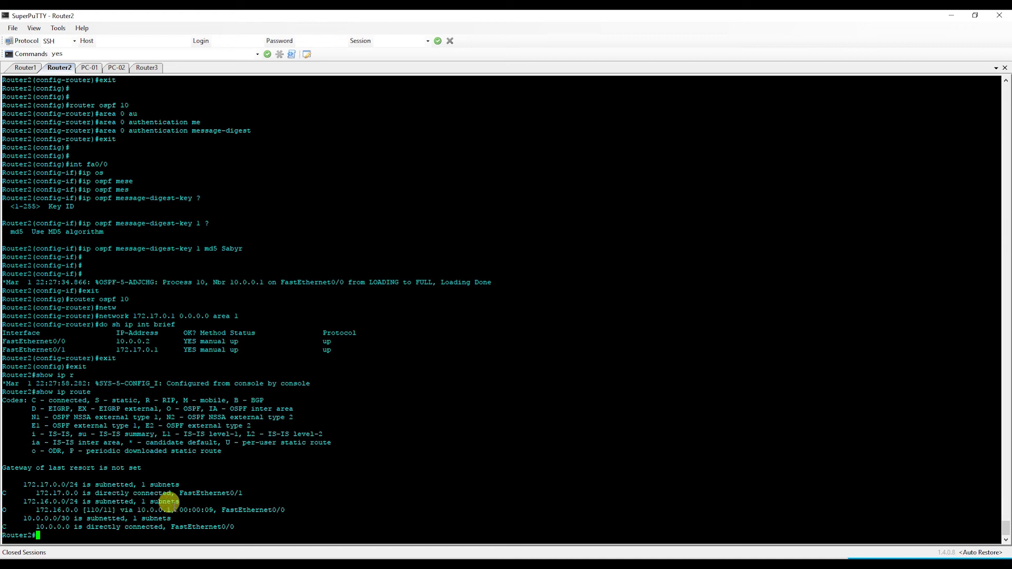
pyautogui.write('ping 172.16.0.50')
pyautogui.press('Return')
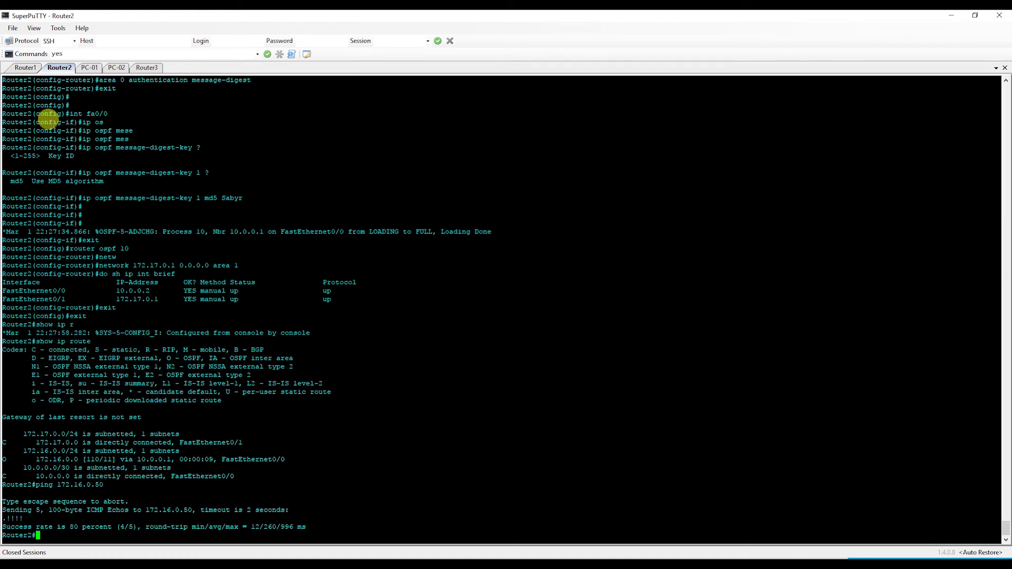
# - On the PC-01 console, ping PC2 at 172.17.0.50
pyautogui.click(90, 68)
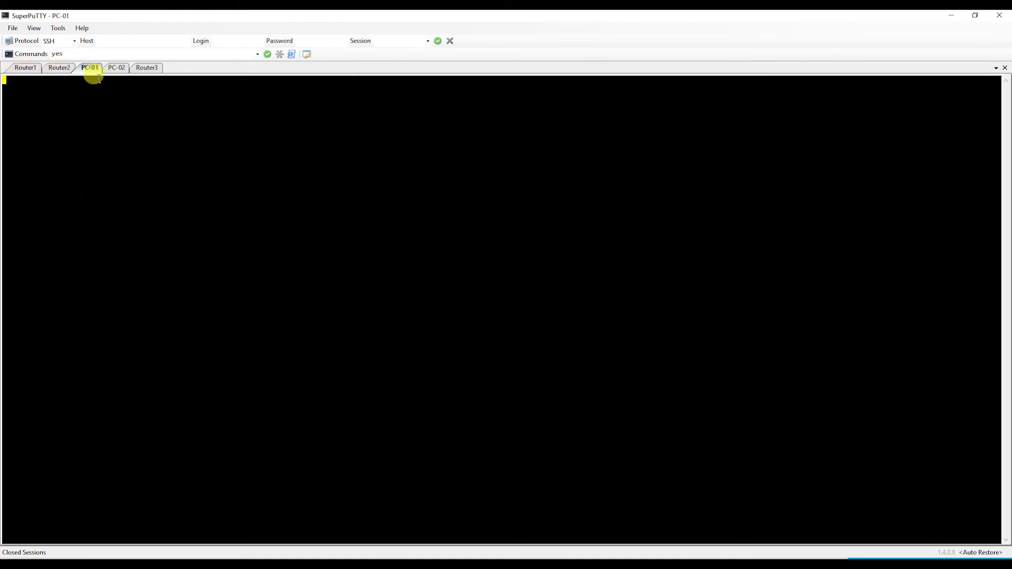
pyautogui.press('Return')
pyautogui.press('Return')
pyautogui.press('Return')
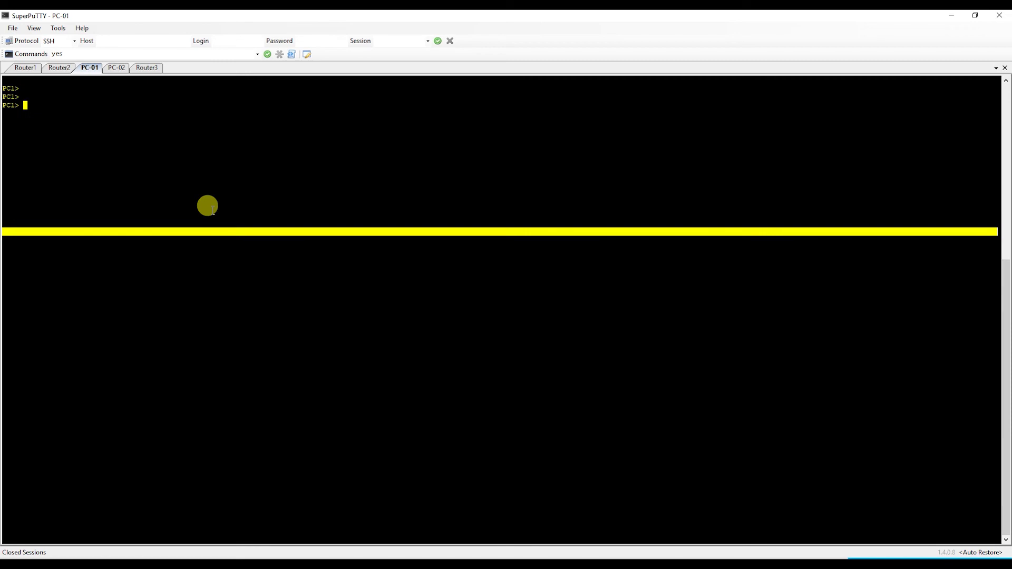
pyautogui.write('ping 172.17.0.5')
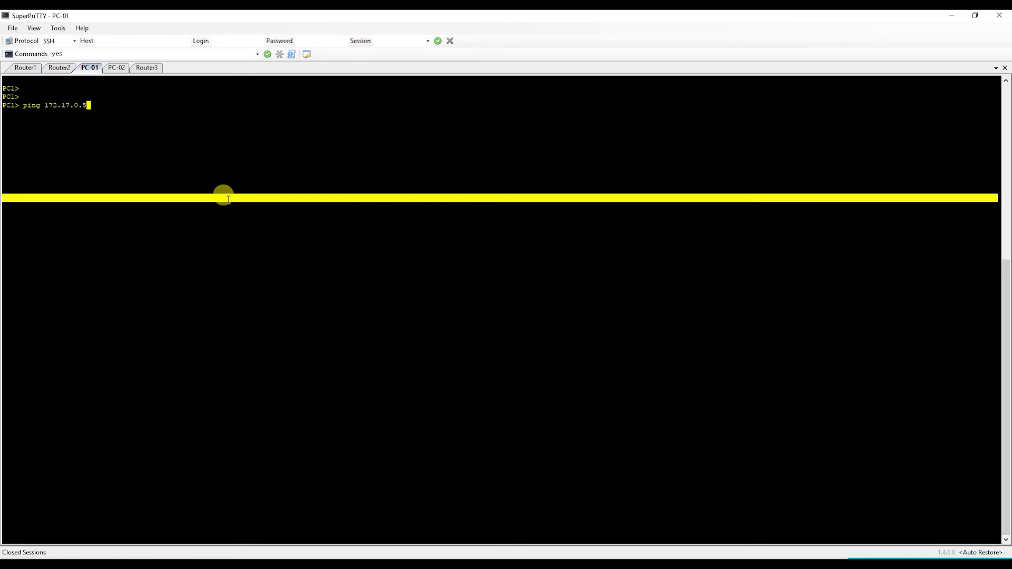
pyautogui.write('0')
pyautogui.press('Return')
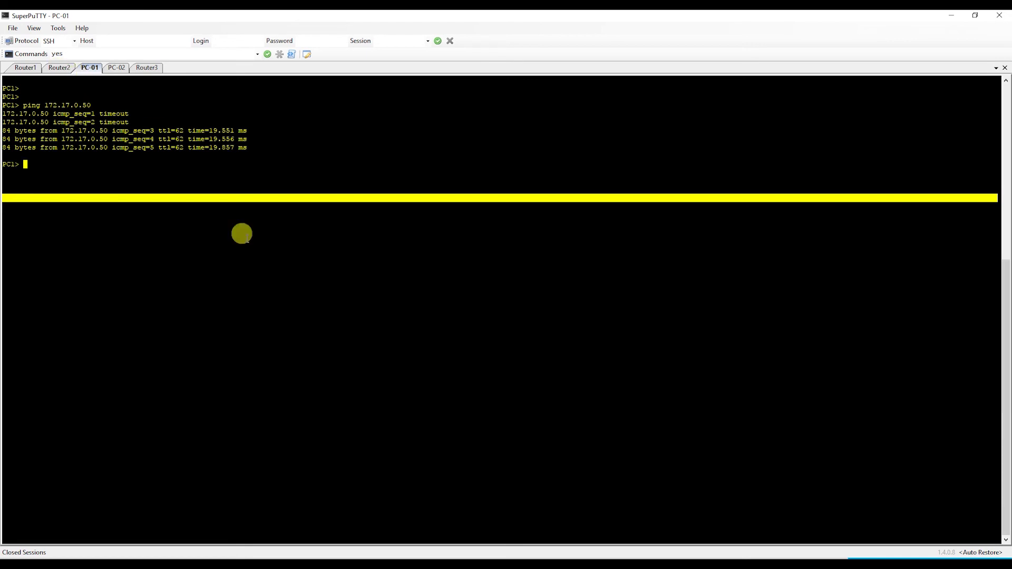
# - In GNS3, link Router3 FastEthernet0/0 to SW1 Ethernet1, then bring up Router3's console
pyautogui.hotkey('alt', 'Tab')
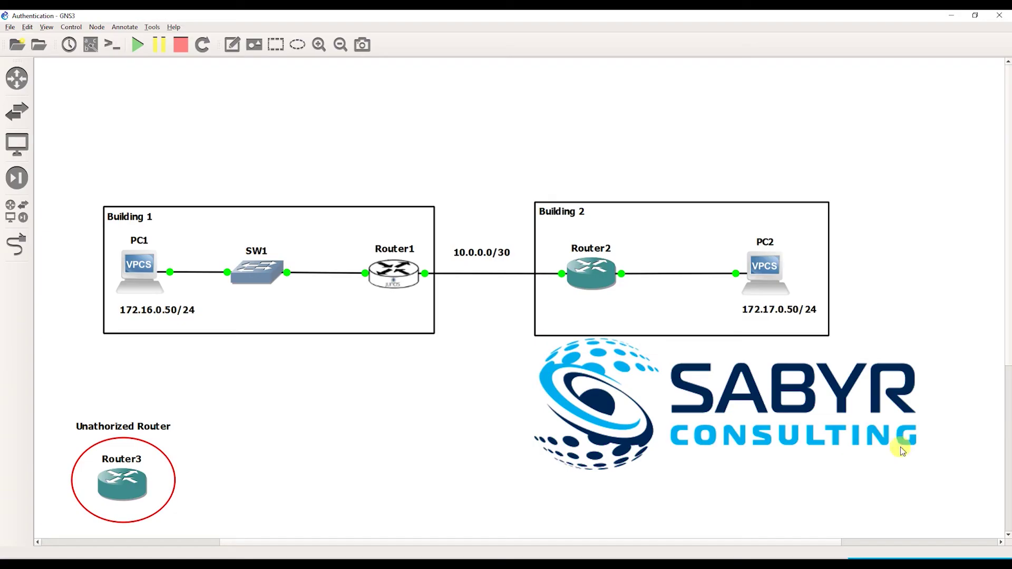
pyautogui.click(16, 244)
pyautogui.click(130, 493)
pyautogui.click(133, 490)
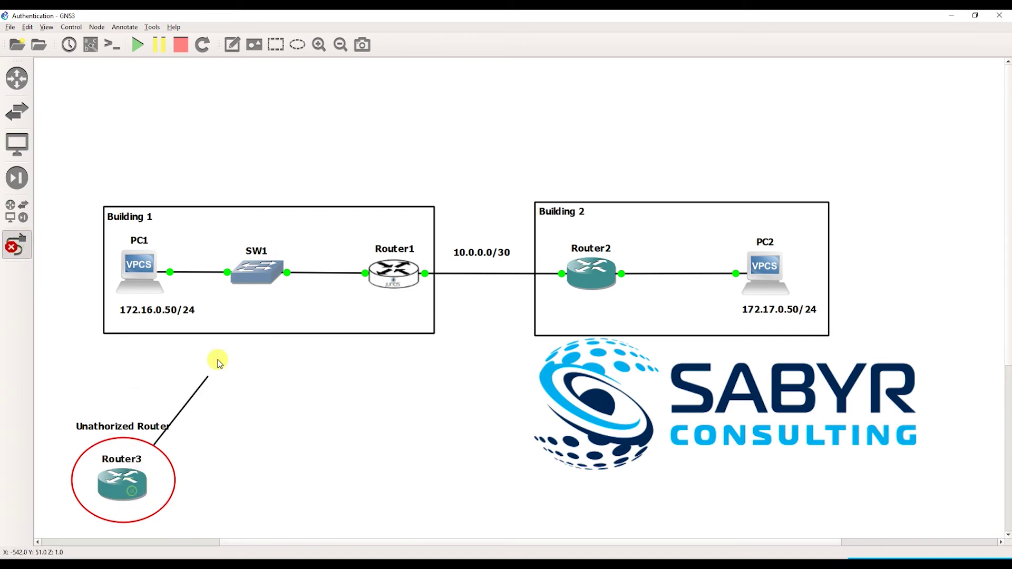
pyautogui.click(248, 276)
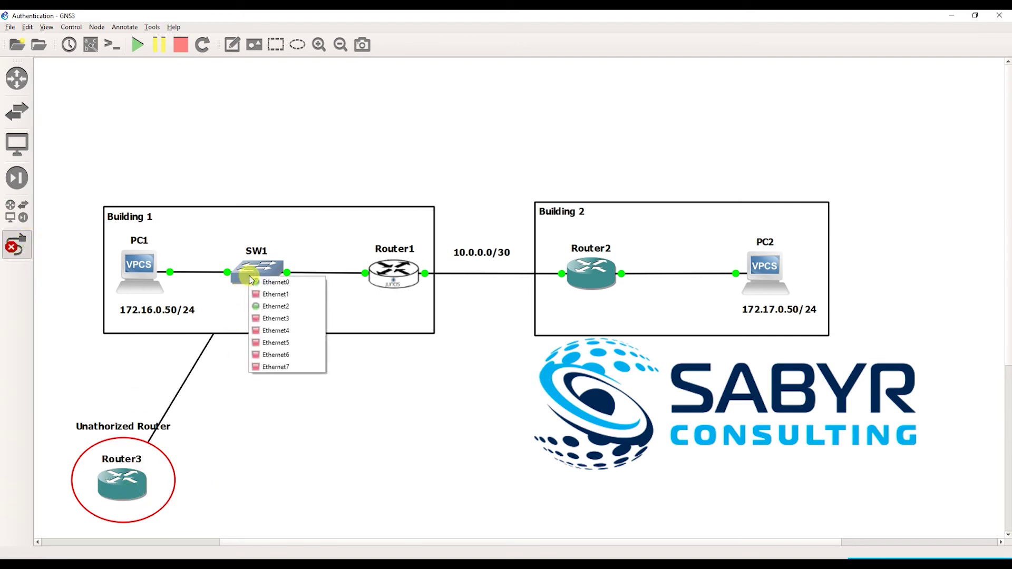
pyautogui.click(272, 296)
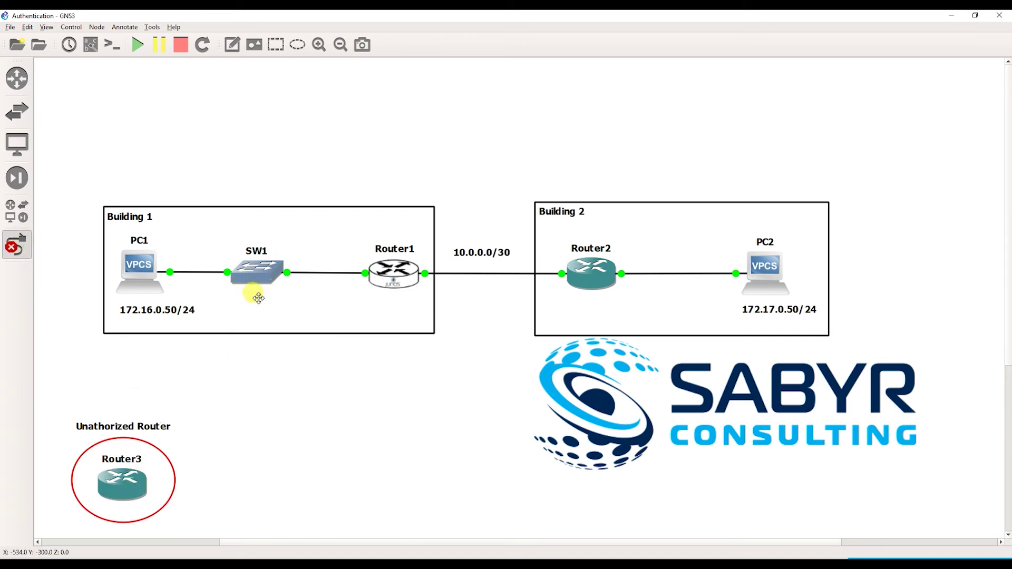
pyautogui.click(24, 244)
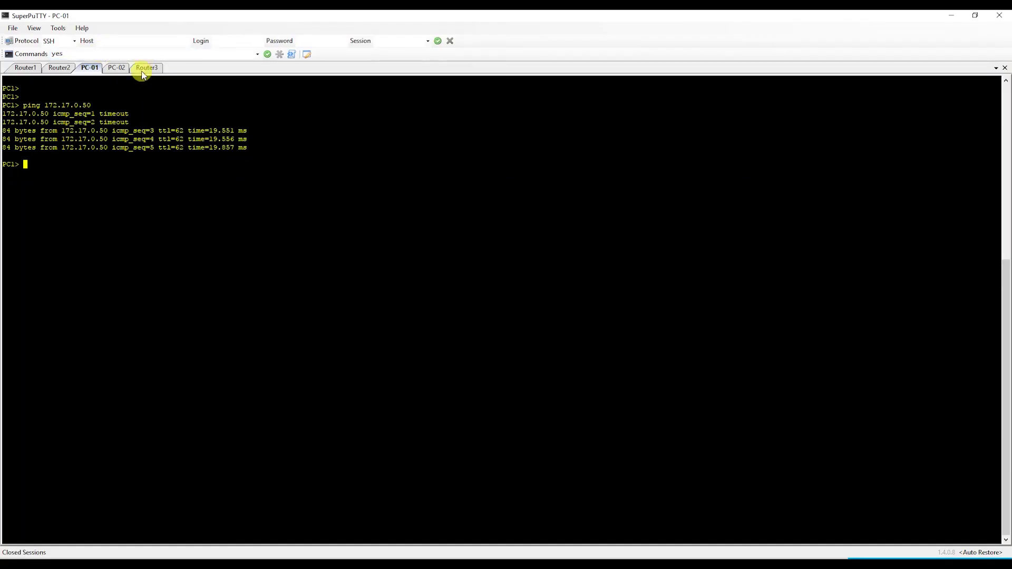
pyautogui.click(142, 72)
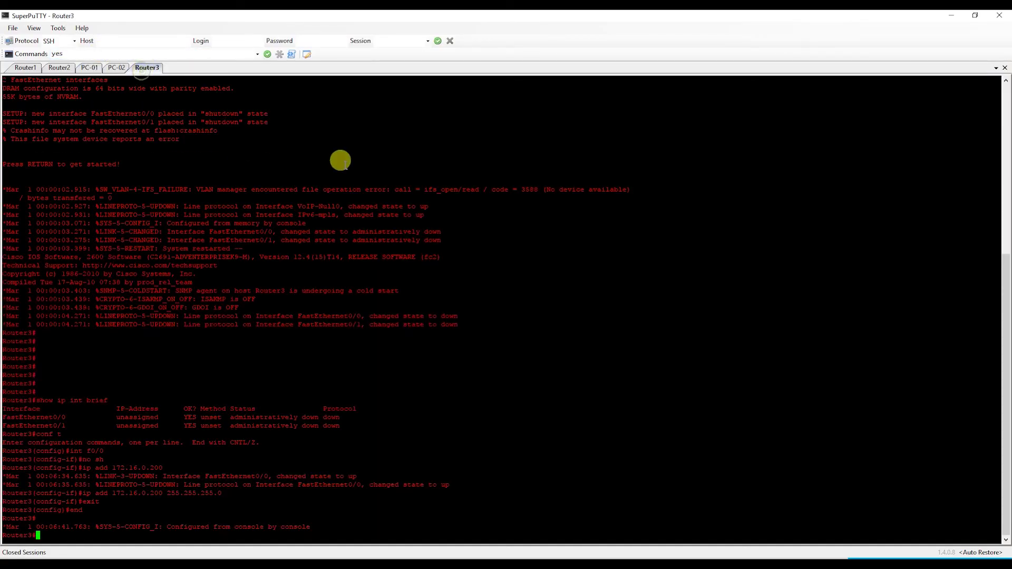
# - Reset Router3's terminal and run 'show ip int brief', showing FastEthernet0/0 at 172.16.0.200
pyautogui.rightClick(141, 68)
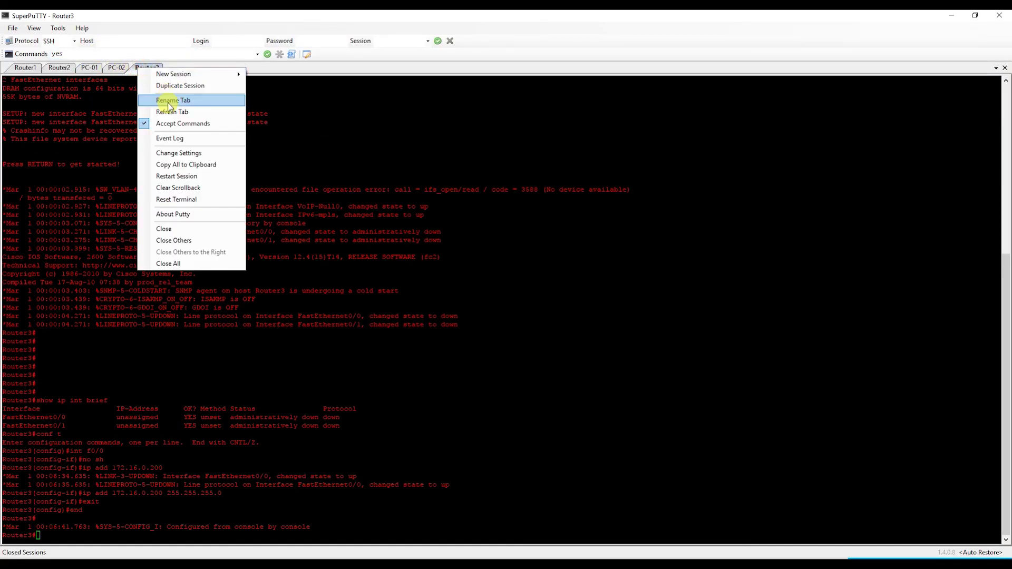
pyautogui.click(174, 199)
pyautogui.press('Return')
pyautogui.press('Return')
pyautogui.press('Return')
pyautogui.press('Return')
pyautogui.write('show ip int biref')
pyautogui.press('Return')
pyautogui.press('Up')
pyautogui.press('BackSpace')
pyautogui.press('BackSpace')
pyautogui.press('BackSpace')
pyautogui.press('BackSpace')
pyautogui.write('rief')
pyautogui.press('Return')
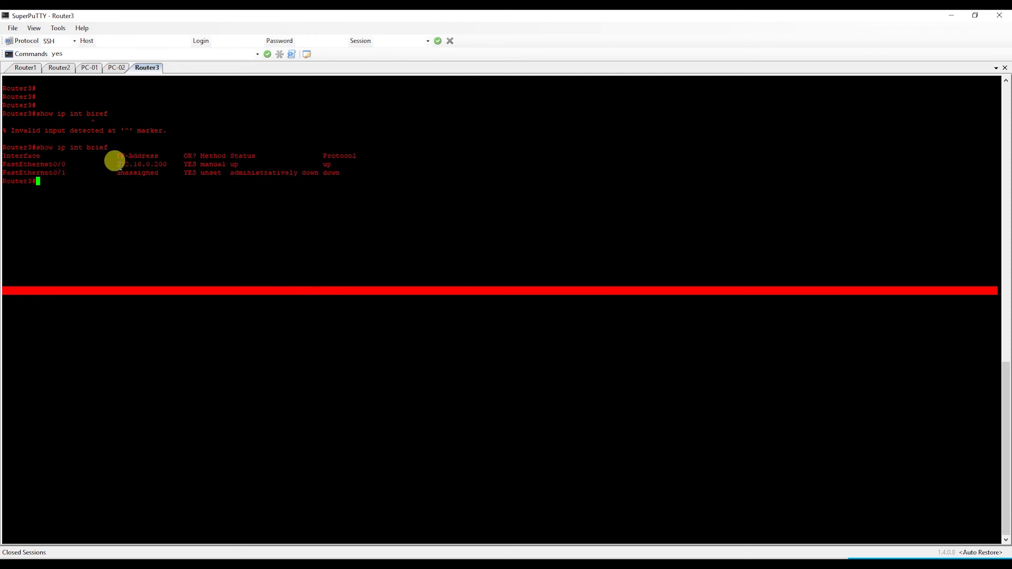
pyautogui.moveTo(46, 164); pyautogui.dragTo(418, 174)
pyautogui.click(396, 162)
# - Ping Router1's LAN address 172.16.0.1 from Router3
pyautogui.write('ping ')
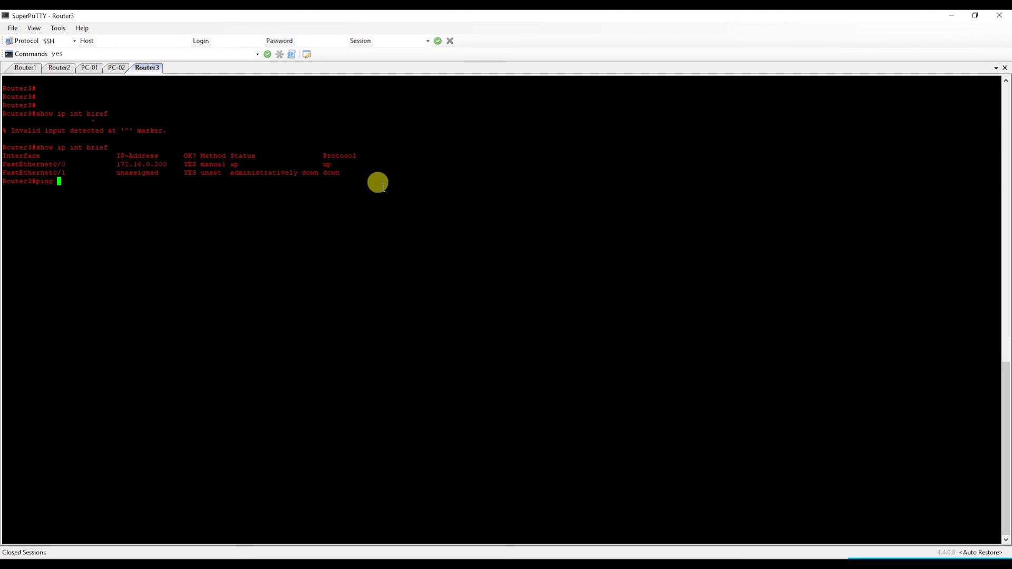
pyautogui.write('172.16.0.1')
pyautogui.press('Return')
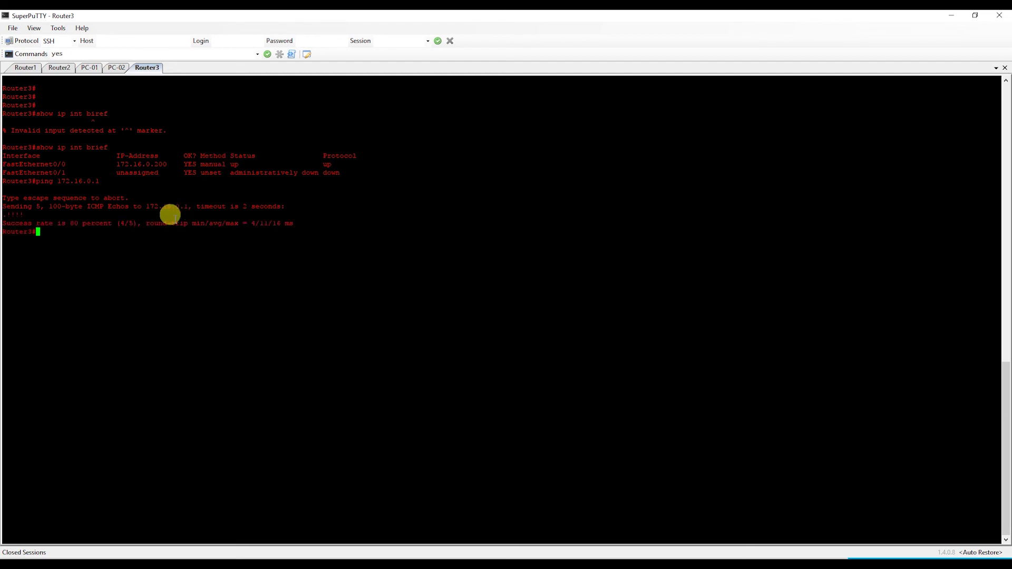
pyautogui.press('Return')
pyautogui.press('Return')
pyautogui.press('Return')
pyautogui.press('Return')
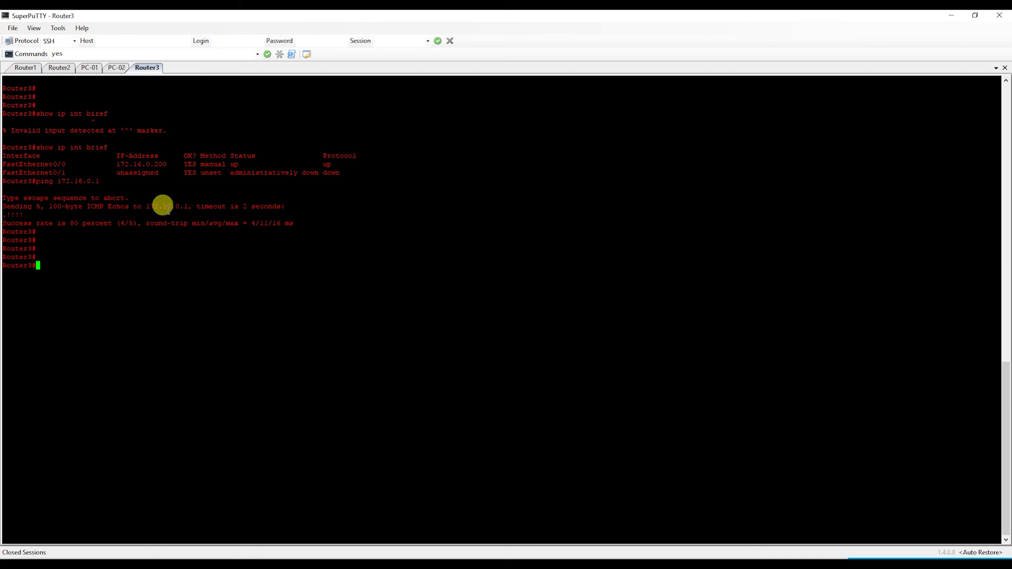
# - On Router3, configure OSPF process 10 with 'network 172.16.0.200 0.0.0.0 area 0'
pyautogui.write('router')
pyautogui.press('BackSpace')
pyautogui.press('BackSpace')
pyautogui.press('BackSpace')
pyautogui.press('BackSpace')
pyautogui.press('BackSpace')
pyautogui.press('BackSpace')
pyautogui.press('BackSpace')
pyautogui.write('conf t')
pyautogui.press('Return')
pyautogui.write('router ospf 10')
pyautogui.press('Return')
pyautogui.write('network ')
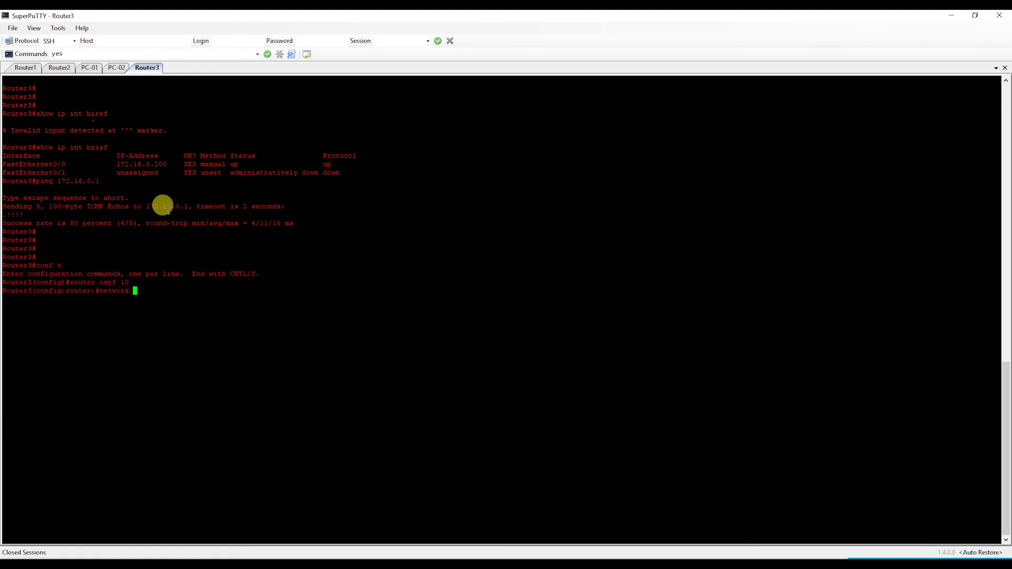
pyautogui.write('172.16.0.200 0.0.0.0 area 0')
pyautogui.press('Return')
pyautogui.write('end')
pyautogui.press('Return')
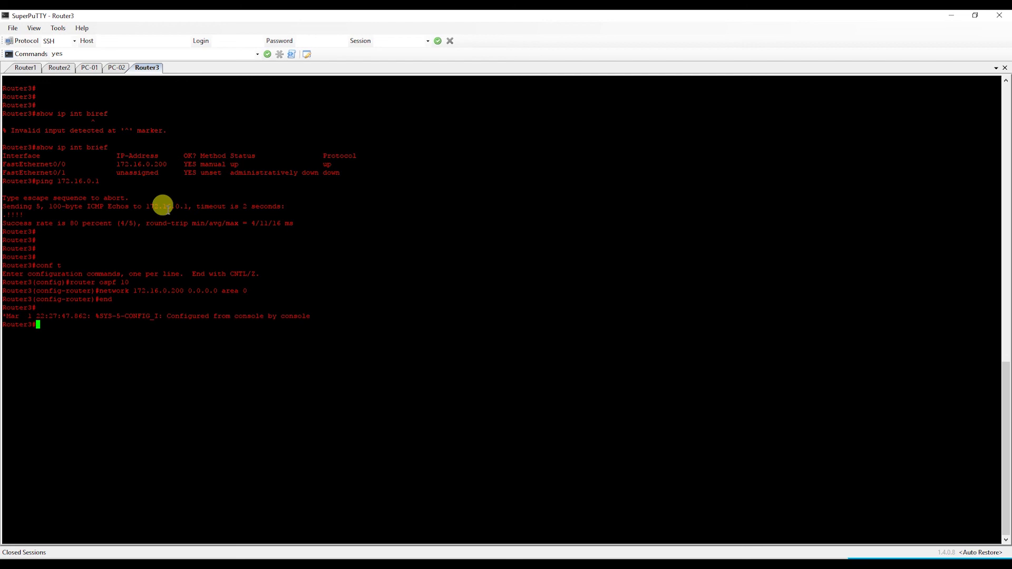
# - Rerun 'show ip ospf nei' until Router3 shows FULL with neighbour 10.0.0.1
pyautogui.write('show ip ospf nei')
pyautogui.press('Return')
pyautogui.press('Return')
pyautogui.press('Return')
pyautogui.press('Return')
pyautogui.press('Return')
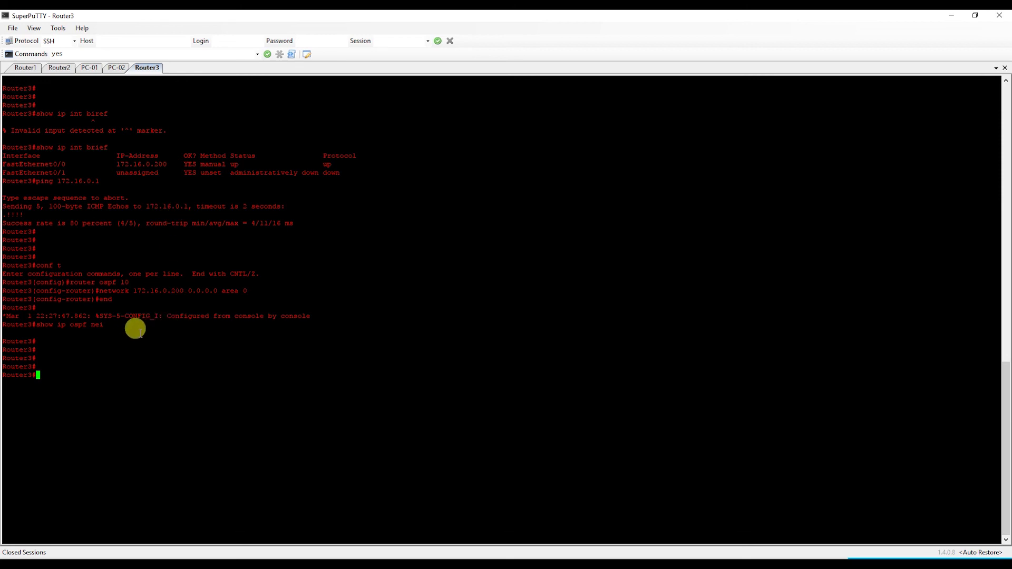
pyautogui.press('Up')
pyautogui.press('Return')
pyautogui.press('Return')
pyautogui.press('Return')
pyautogui.press('Return')
pyautogui.press('Return')
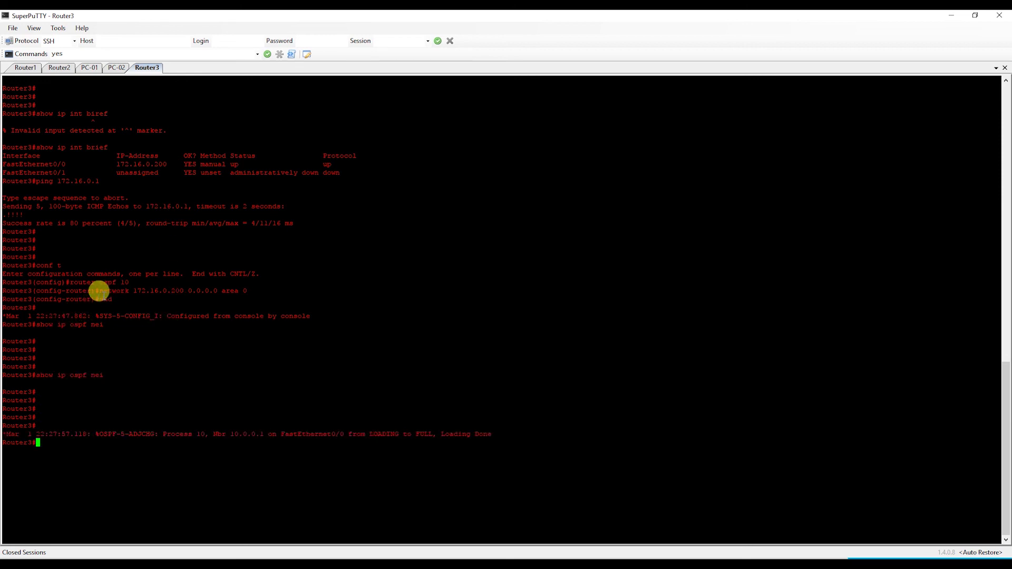
pyautogui.press('Up')
pyautogui.press('Return')
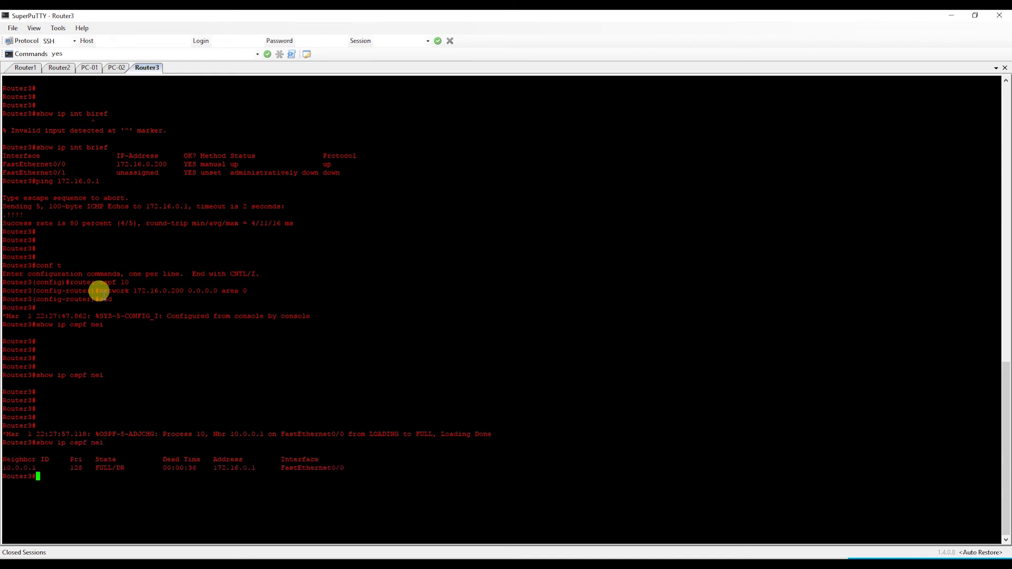
pyautogui.press('Return')
pyautogui.press('Return')
pyautogui.press('Return')
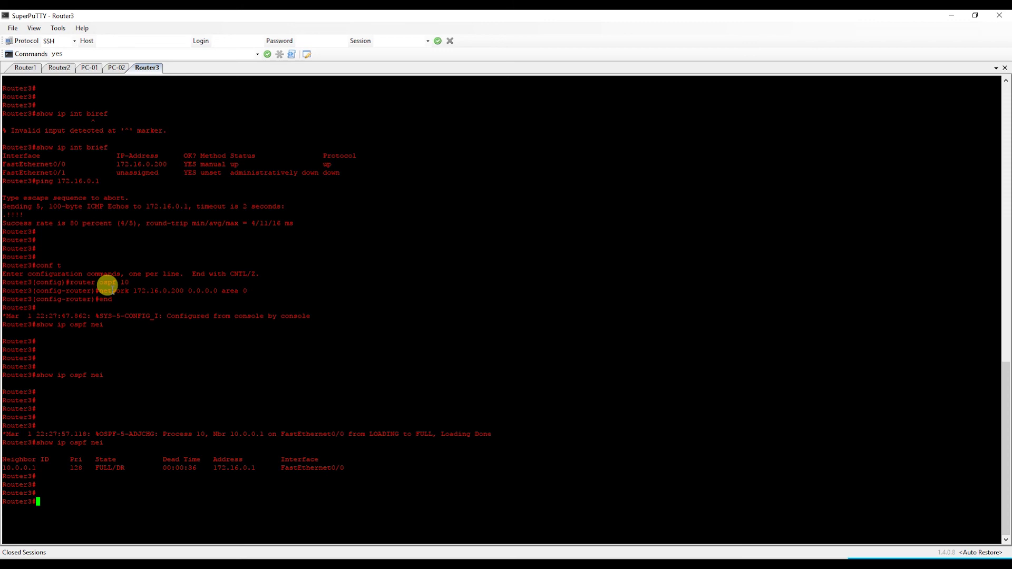
# - Display Router3's routing table with OSPF routes to 172.17.0.0/24 and 10.0.0.0/30 via 172.16.0.1
pyautogui.write('show ip route')
pyautogui.press('Return')
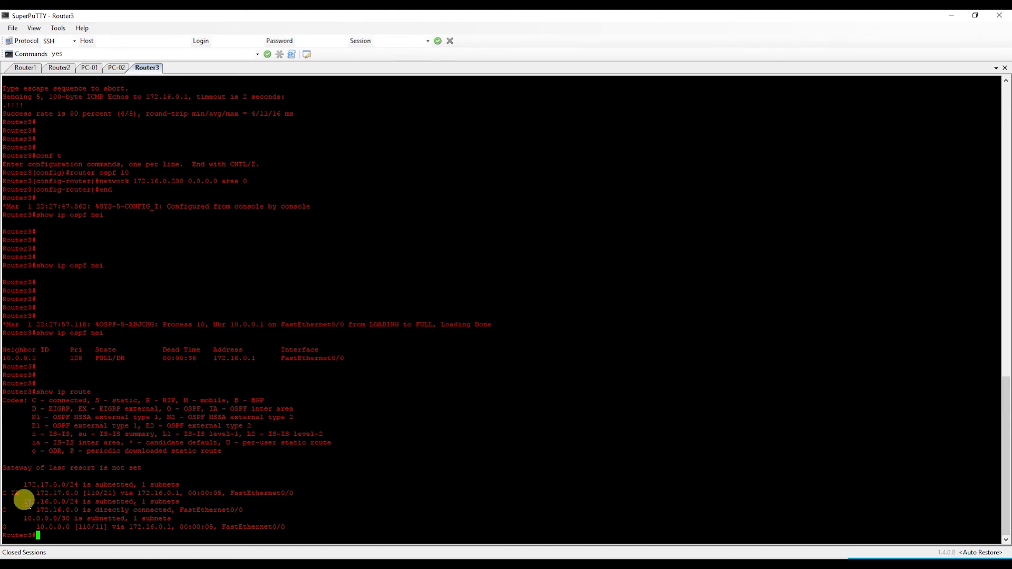
pyautogui.moveTo(7, 518); pyautogui.dragTo(287, 525)
pyautogui.click(286, 525)
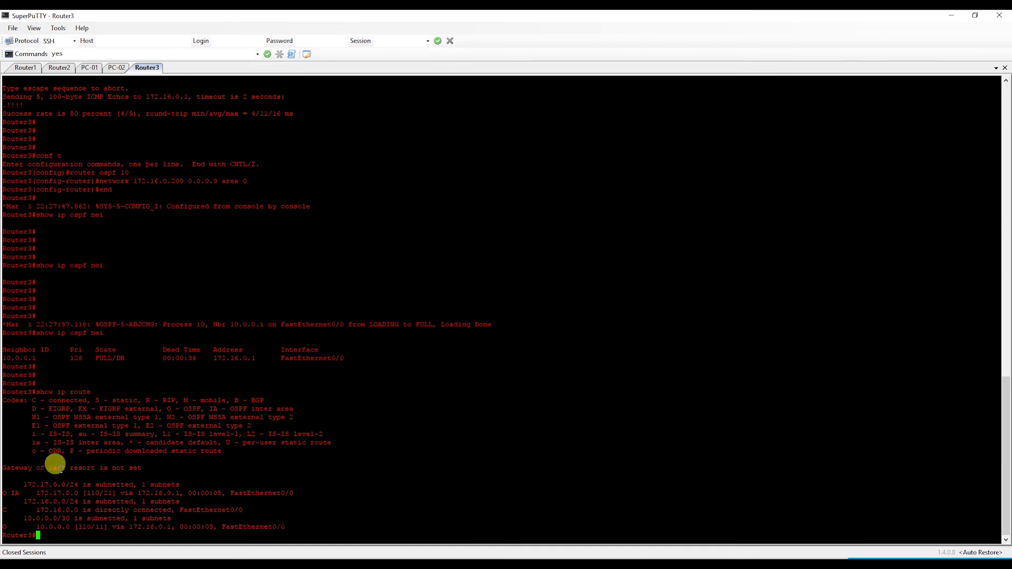
pyautogui.press('Return')
pyautogui.press('Return')
pyautogui.press('Return')
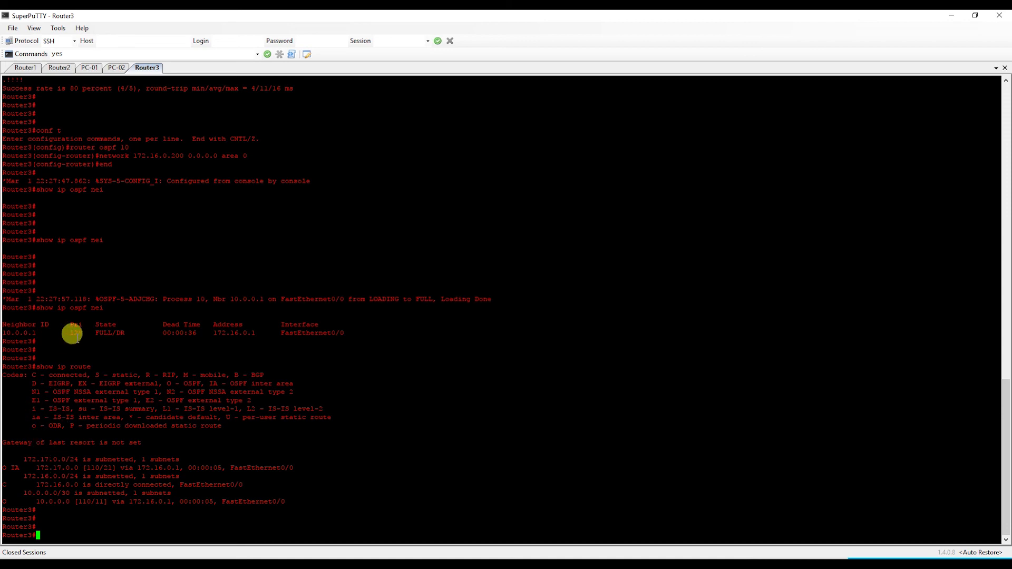
# - On Router1, set em3.0 as a passive OSPF area 0 interface and 'commit and-quit'
pyautogui.click(25, 68)
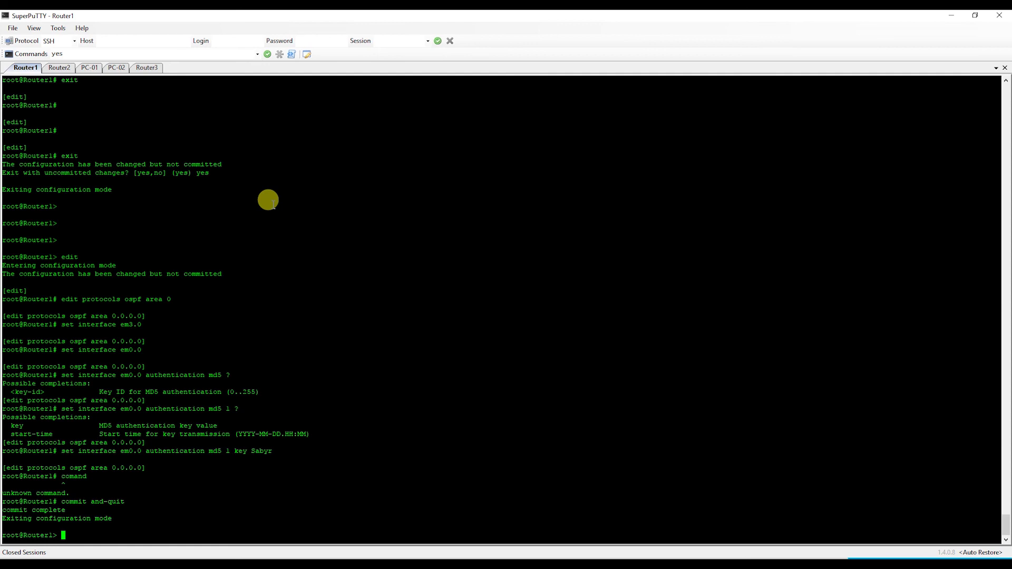
pyautogui.write('edit')
pyautogui.press('Return')
pyautogui.write('edit protocols ospf area 0')
pyautogui.press('Return')
pyautogui.write('set interface em3.0 ?')
pyautogui.press('space')
pyautogui.write('passive')
pyautogui.press('Return')
pyautogui.write('commit and-quit')
pyautogui.press('Return')
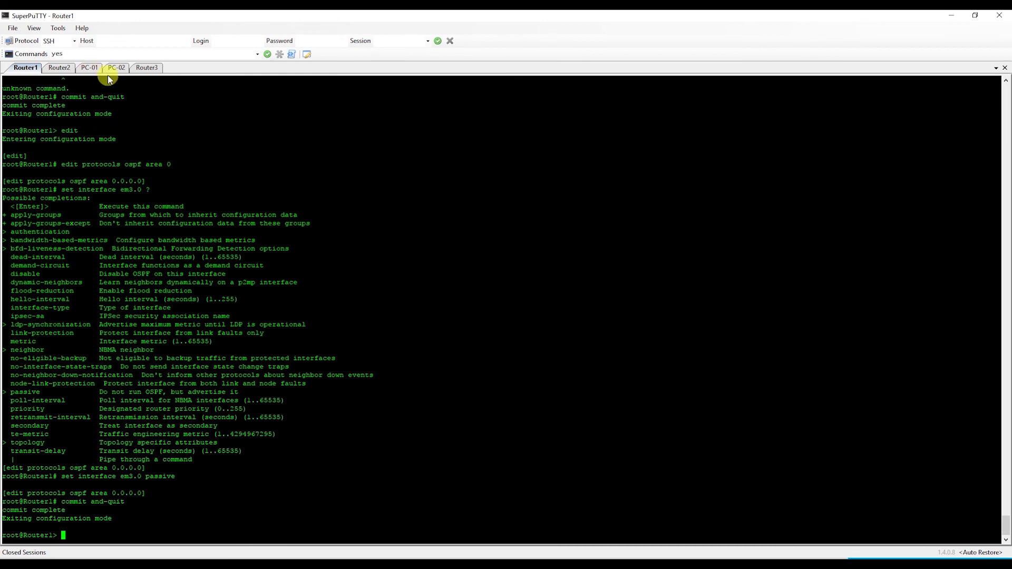
# - On Router3, repeat 'show ip ospf nei' while the dead timer for 10.0.0.1 runs out
pyautogui.click(143, 68)
pyautogui.press('Up')
pyautogui.press('Up')
pyautogui.press('Return')
pyautogui.press('Up')
pyautogui.press('Return')
pyautogui.press('Up')
pyautogui.press('Return')
pyautogui.press('Up')
pyautogui.press('Return')
pyautogui.press('Up')
pyautogui.press('Return')
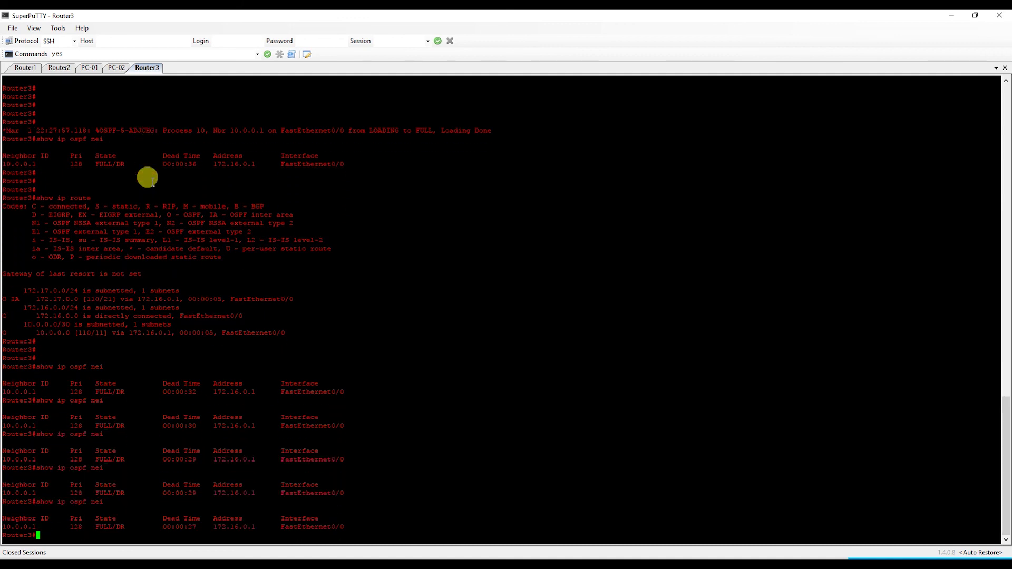
pyautogui.press('Up')
pyautogui.press('Return')
pyautogui.press('Up')
pyautogui.press('Return')
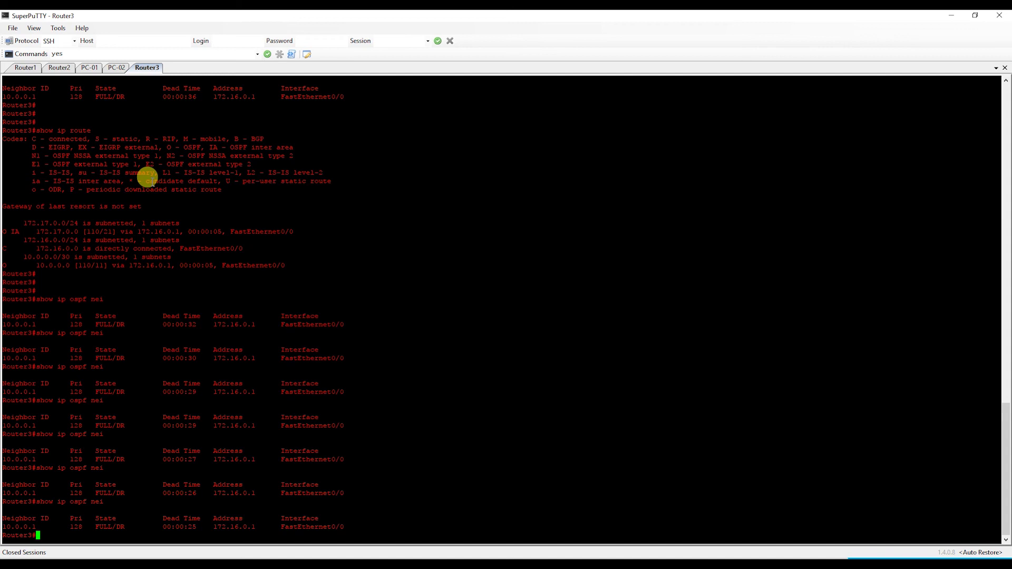
pyautogui.press('Up')
pyautogui.press('Return')
pyautogui.press('Up')
pyautogui.press('Return')
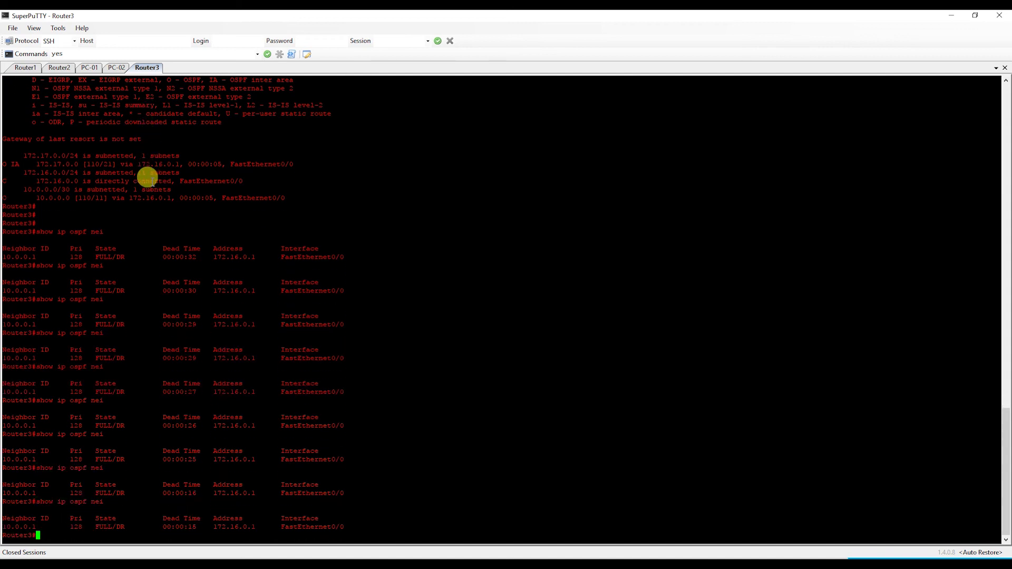
pyautogui.press('Up')
pyautogui.press('Return')
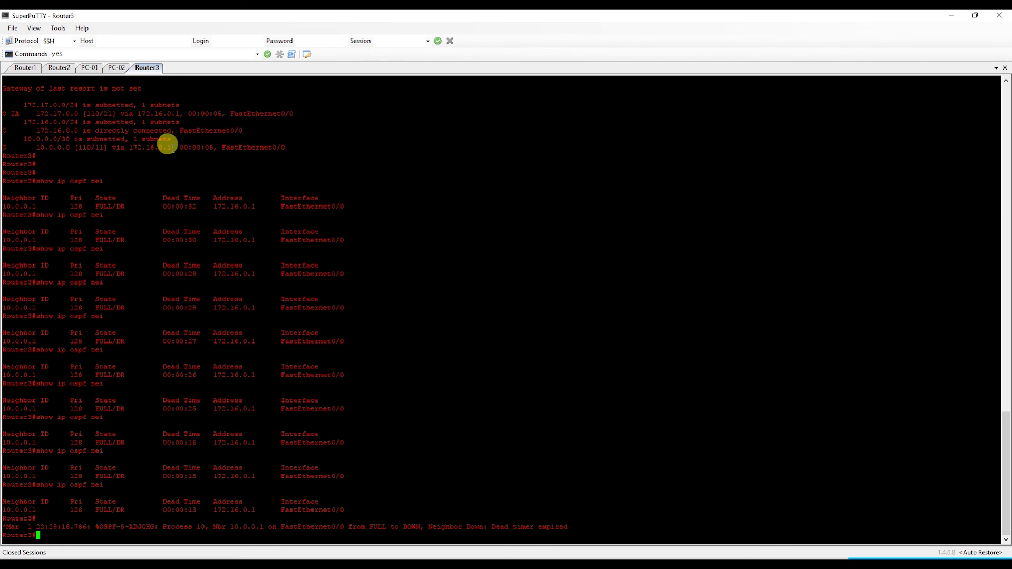
# - On Router2, enter global configuration mode and the router ospf 10 configuration
pyautogui.click(57, 68)
pyautogui.doubleClick(466, 245)
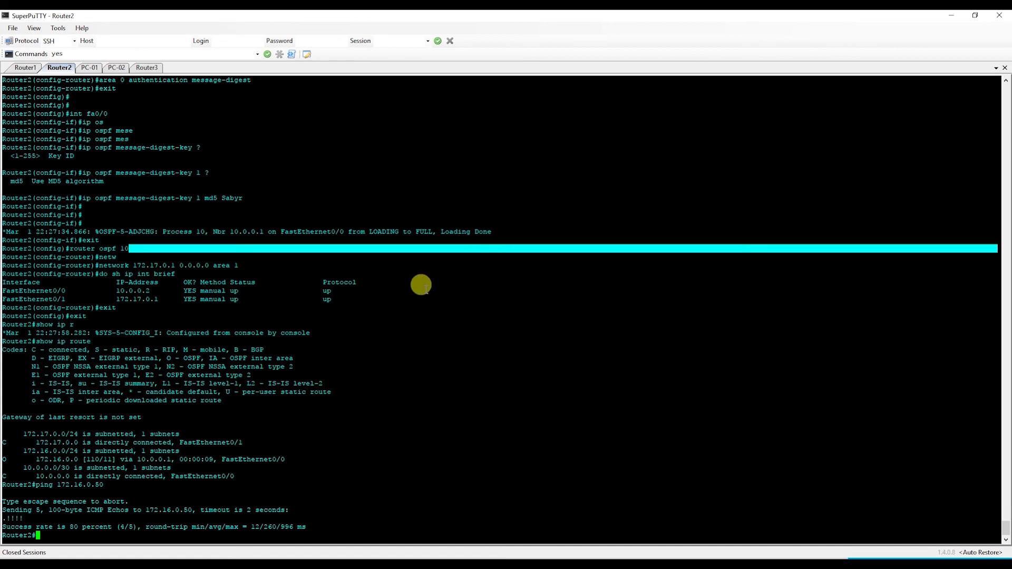
pyautogui.press('Return')
pyautogui.press('Return')
pyautogui.press('Return')
pyautogui.write('conmf t')
pyautogui.press('Return')
pyautogui.write('conf t')
pyautogui.press('Return')
pyautogui.write('router opsf 10')
pyautogui.press('Return')
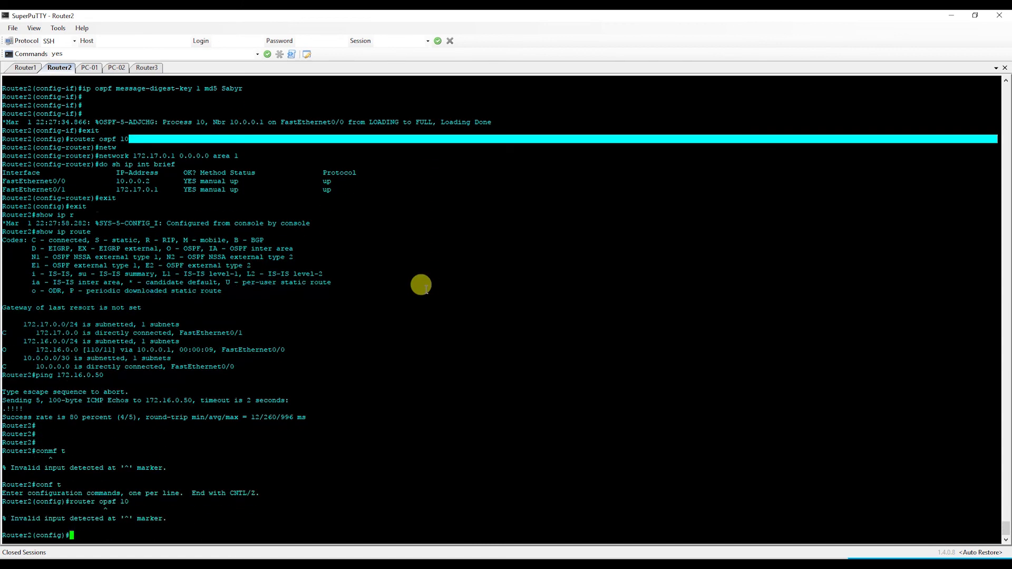
pyautogui.press('Up')
pyautogui.press('BackSpace')
pyautogui.press('BackSpace')
pyautogui.press('BackSpace')
pyautogui.press('BackSpace')
pyautogui.press('BackSpace')
pyautogui.press('BackSpace')
pyautogui.write('spf 10')
pyautogui.press('Return')
pyautogui.press('Return')
pyautogui.press('Return')
pyautogui.press('Return')
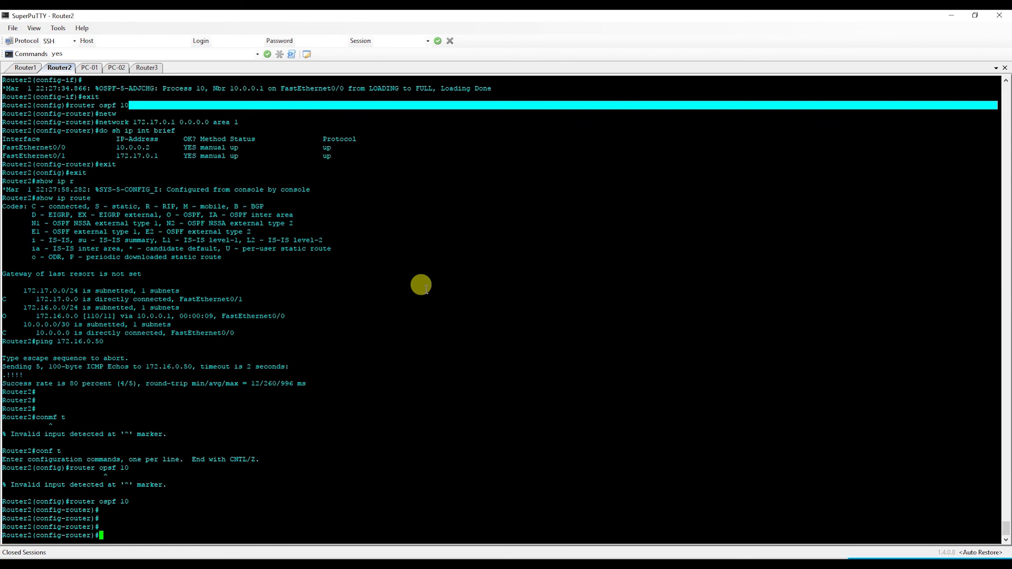
# - Make every OSPF 10 interface passive with passive-interface default
pyautogui.write('?')
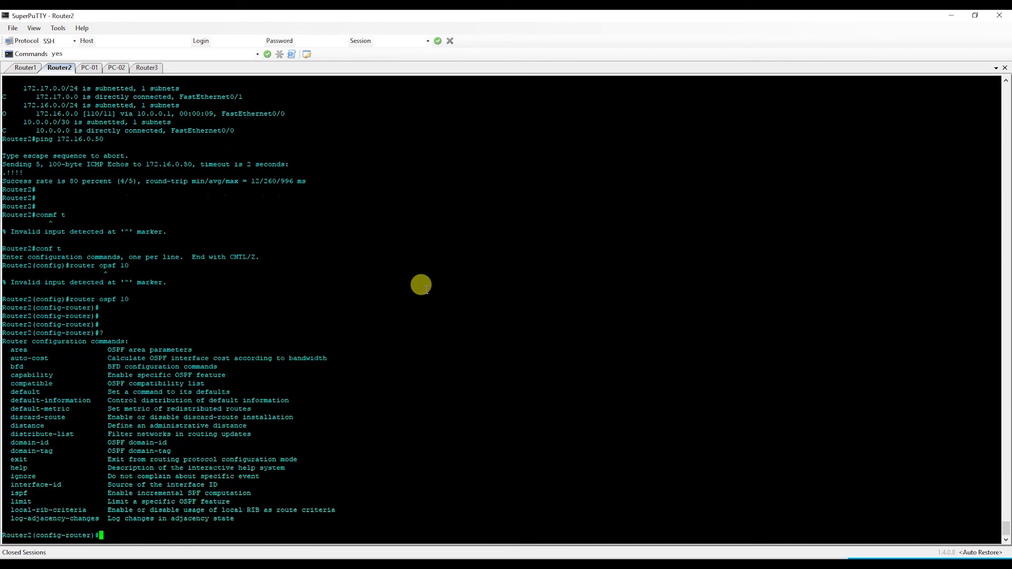
pyautogui.write('pass')
pyautogui.press('Tab')
pyautogui.write('?')
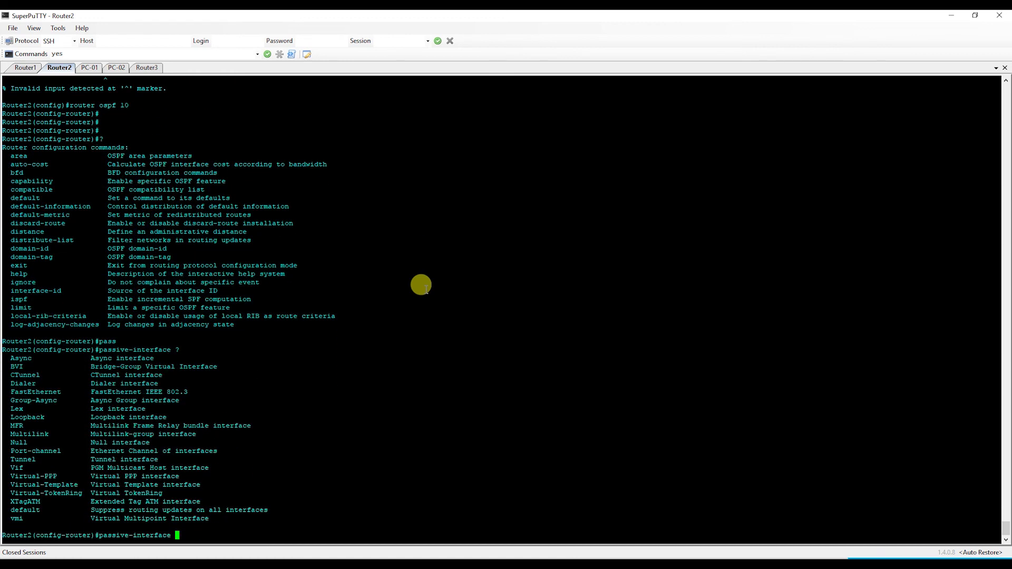
pyautogui.write('fa')
pyautogui.press('Tab')
pyautogui.write('0/')
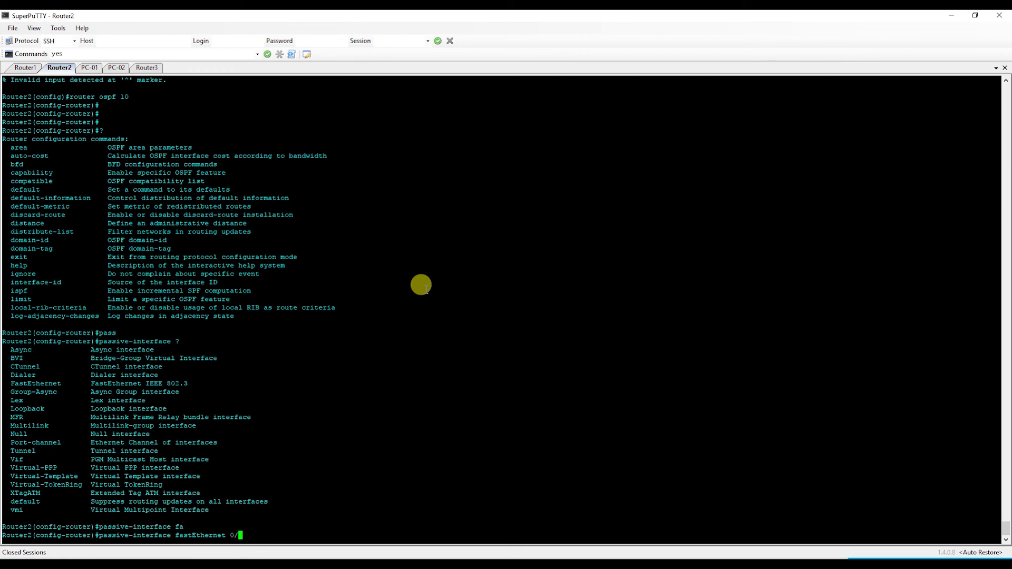
pyautogui.press('BackSpace')
pyautogui.press('BackSpace')
pyautogui.press('BackSpace')
pyautogui.press('BackSpace')
pyautogui.press('BackSpace')
pyautogui.press('BackSpace')
pyautogui.press('BackSpace')
pyautogui.press('BackSpace')
pyautogui.press('BackSpace')
pyautogui.press('BackSpace')
pyautogui.press('BackSpace')
pyautogui.press('BackSpace')
pyautogui.press('BackSpace')
pyautogui.press('BackSpace')
pyautogui.press('BackSpace')
pyautogui.press('BackSpace')
pyautogui.press('BackSpace')
pyautogui.press('BackSpace')
pyautogui.press('BackSpace')
pyautogui.press('BackSpace')
pyautogui.write('ass')
pyautogui.press('Tab')
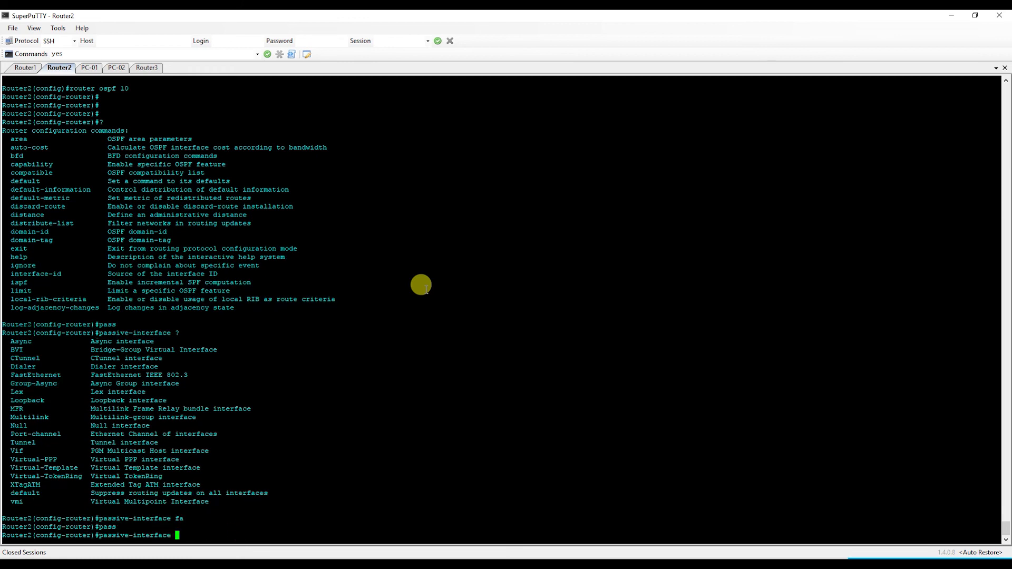
pyautogui.write('def')
pyautogui.press('Tab')
pyautogui.press('Return')
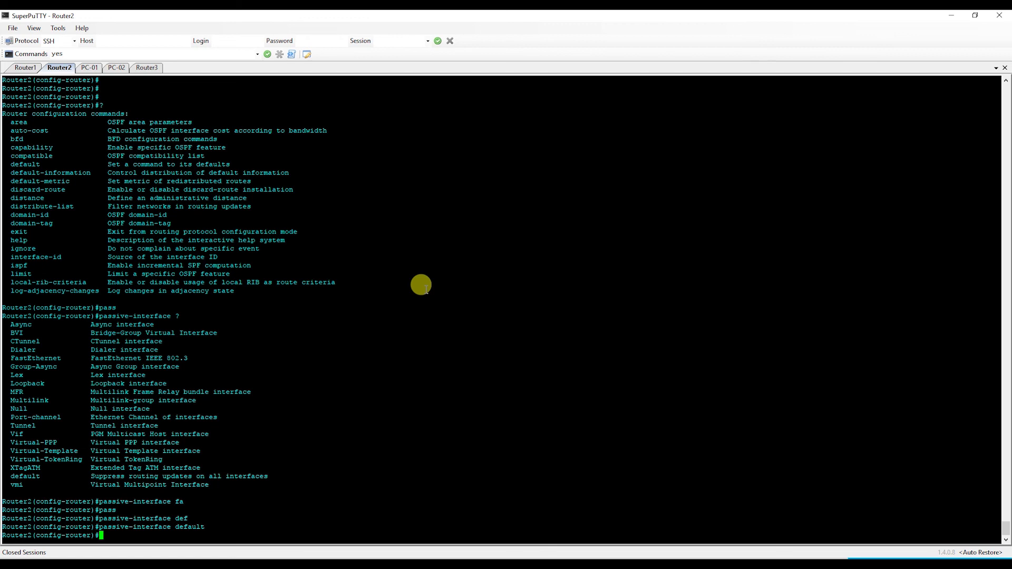
# - Begin the no passive-interface command to exempt a FastEthernet interface
pyautogui.write('int')
pyautogui.press('Tab')
pyautogui.write('fa')
pyautogui.press('Tab')
pyautogui.press('BackSpace')
pyautogui.press('BackSpace')
pyautogui.press('BackSpace')
pyautogui.press('BackSpace')
pyautogui.press('BackSpace')
pyautogui.press('BackSpace')
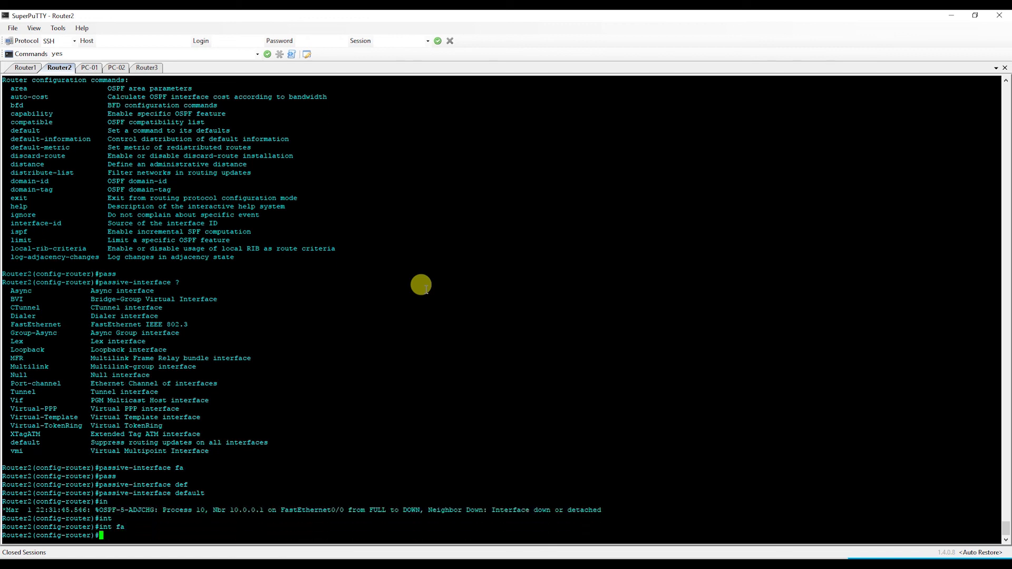
pyautogui.write('int')
pyautogui.press('BackSpace')
pyautogui.press('BackSpace')
pyautogui.press('BackSpace')
pyautogui.press('BackSpace')
pyautogui.write('?')
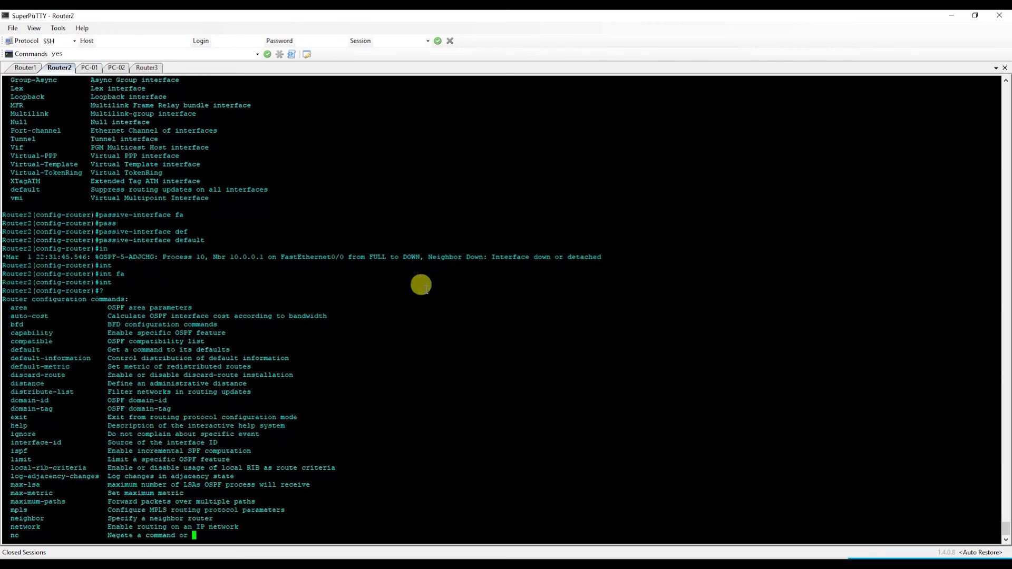
pyautogui.write('q')
pyautogui.write('o pass')
# - Take FastEthernet 0/0 out of passive mode and leave configuration mode with end
pyautogui.press('Tab')
pyautogui.write('i')
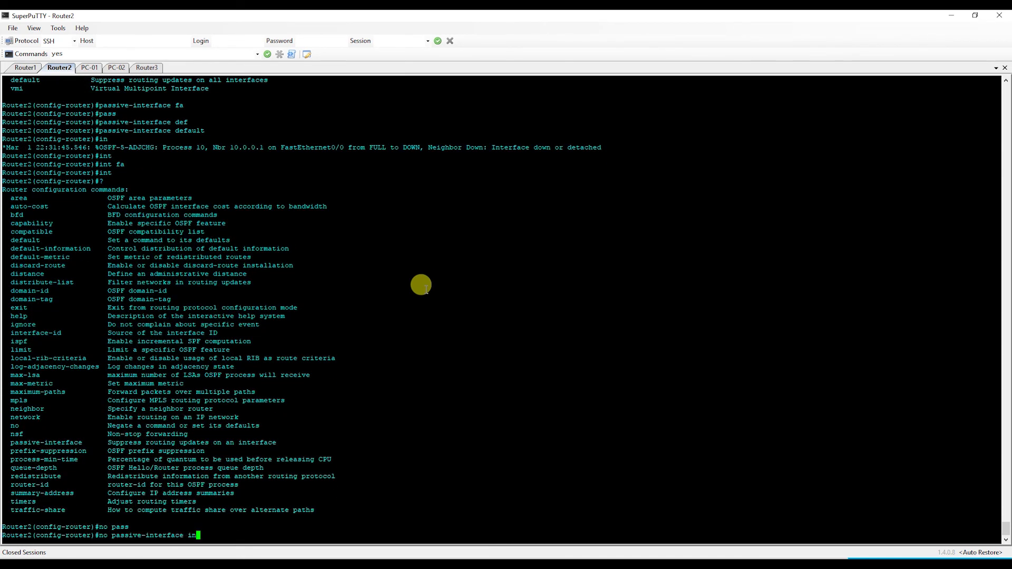
pyautogui.press('BackSpace')
pyautogui.write('fa')
pyautogui.press('Tab')
pyautogui.write('0/0')
pyautogui.press('Return')
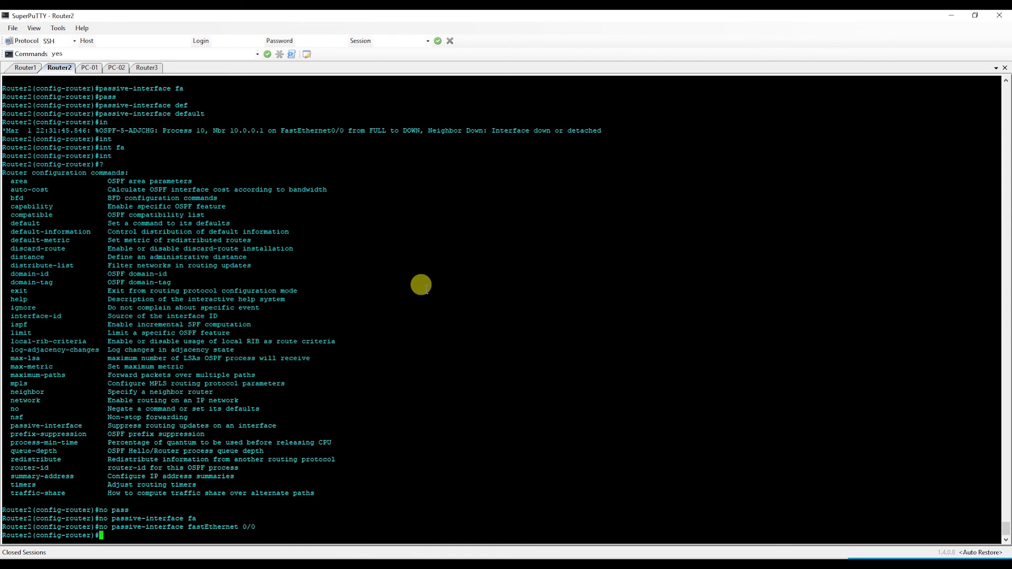
pyautogui.write('end')
pyautogui.press('Return')
pyautogui.press('Return')
pyautogui.press('Return')
pyautogui.press('Return')
pyautogui.press('Return')
# - Run show ip ospf nei repeatedly to check Router2's OSPF neighbours
pyautogui.write('show ip ospf nei')
pyautogui.press('Return')
pyautogui.press('Return')
pyautogui.press('Return')
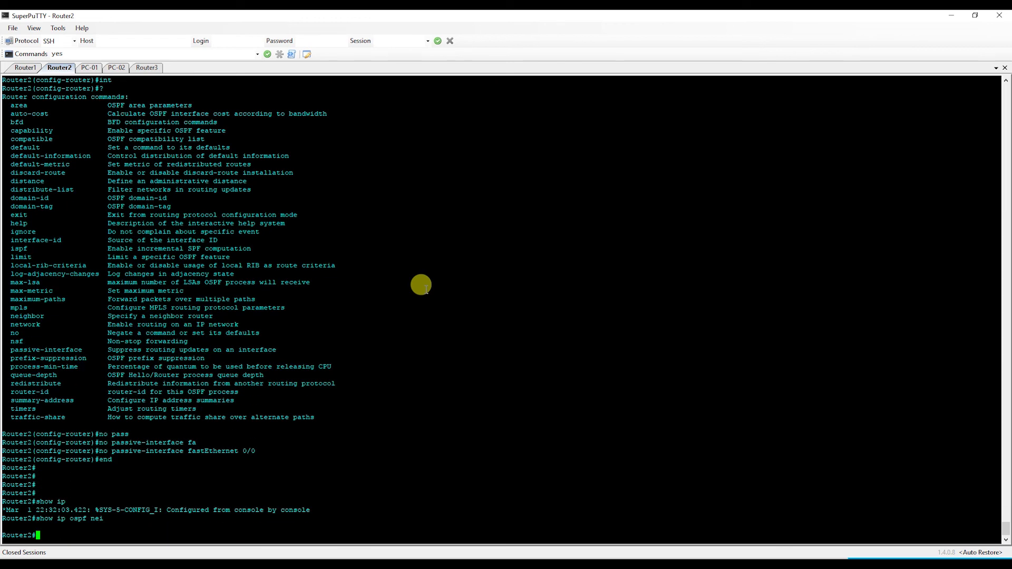
pyautogui.press('Up')
pyautogui.press('Return')
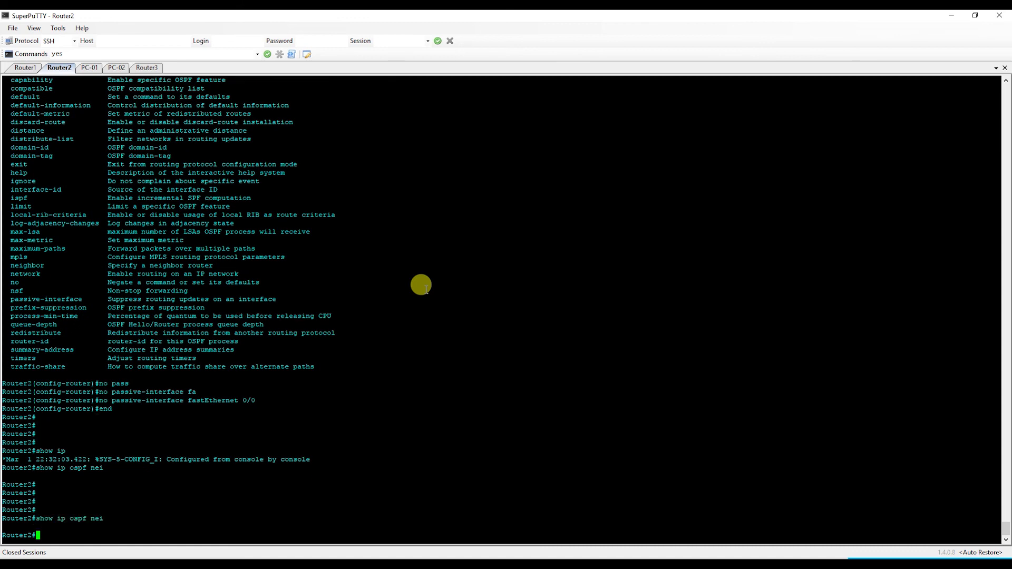
pyautogui.press('Up')
pyautogui.press('Return')
pyautogui.press('Return')
pyautogui.press('Return')
pyautogui.press('Return')
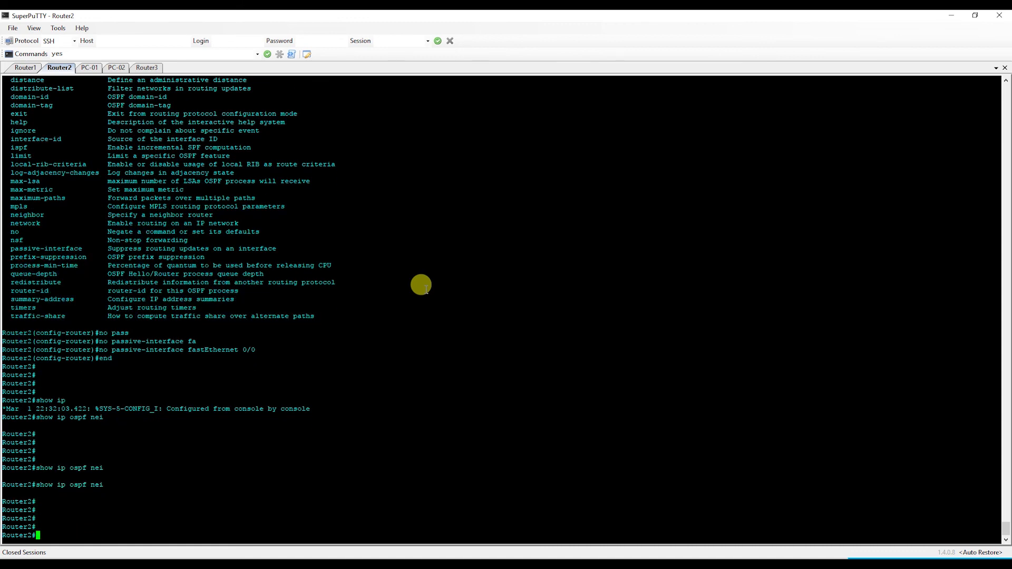
pyautogui.press('Up')
pyautogui.press('Return')
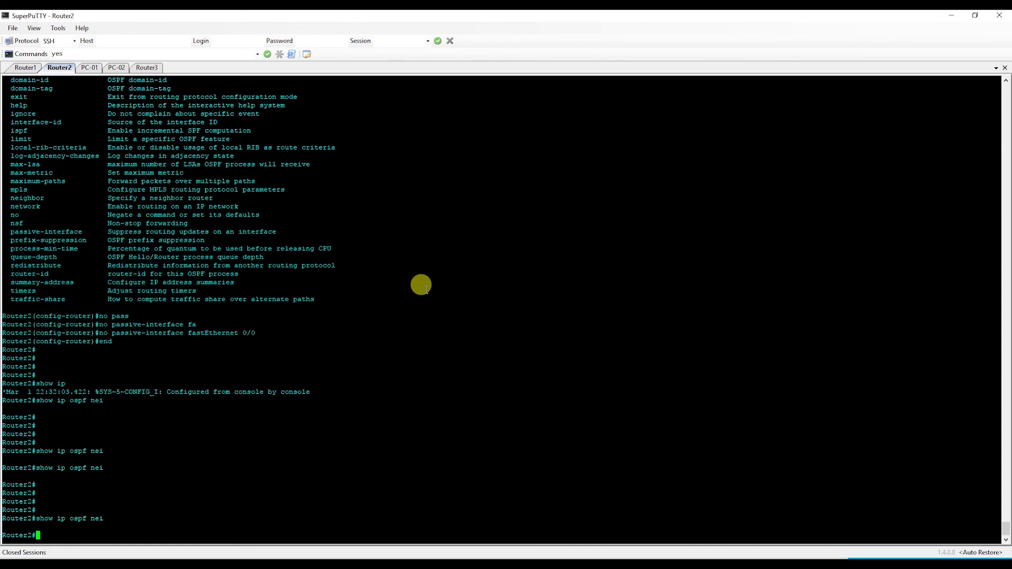
pyautogui.press('Return')
pyautogui.press('Return')
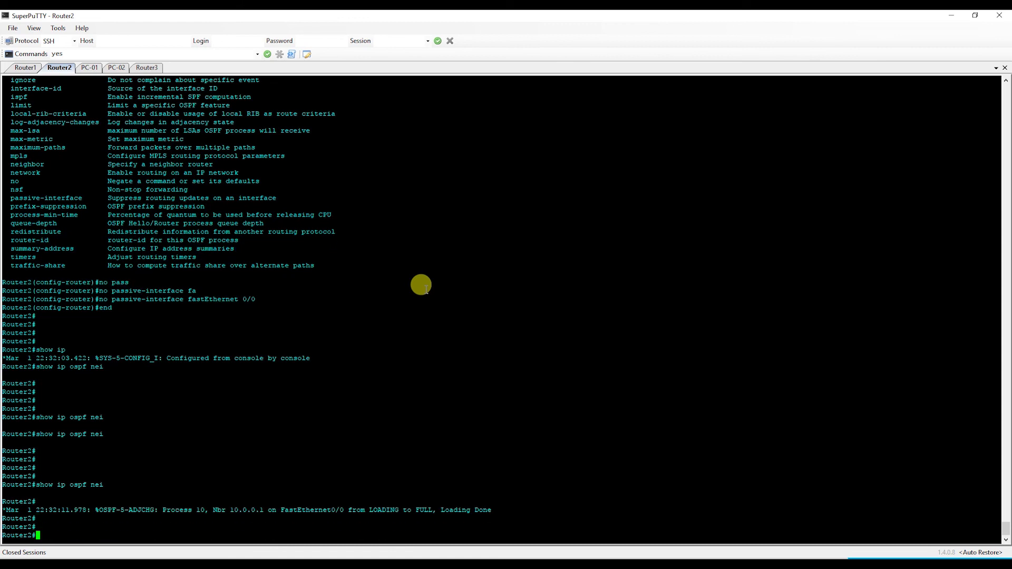